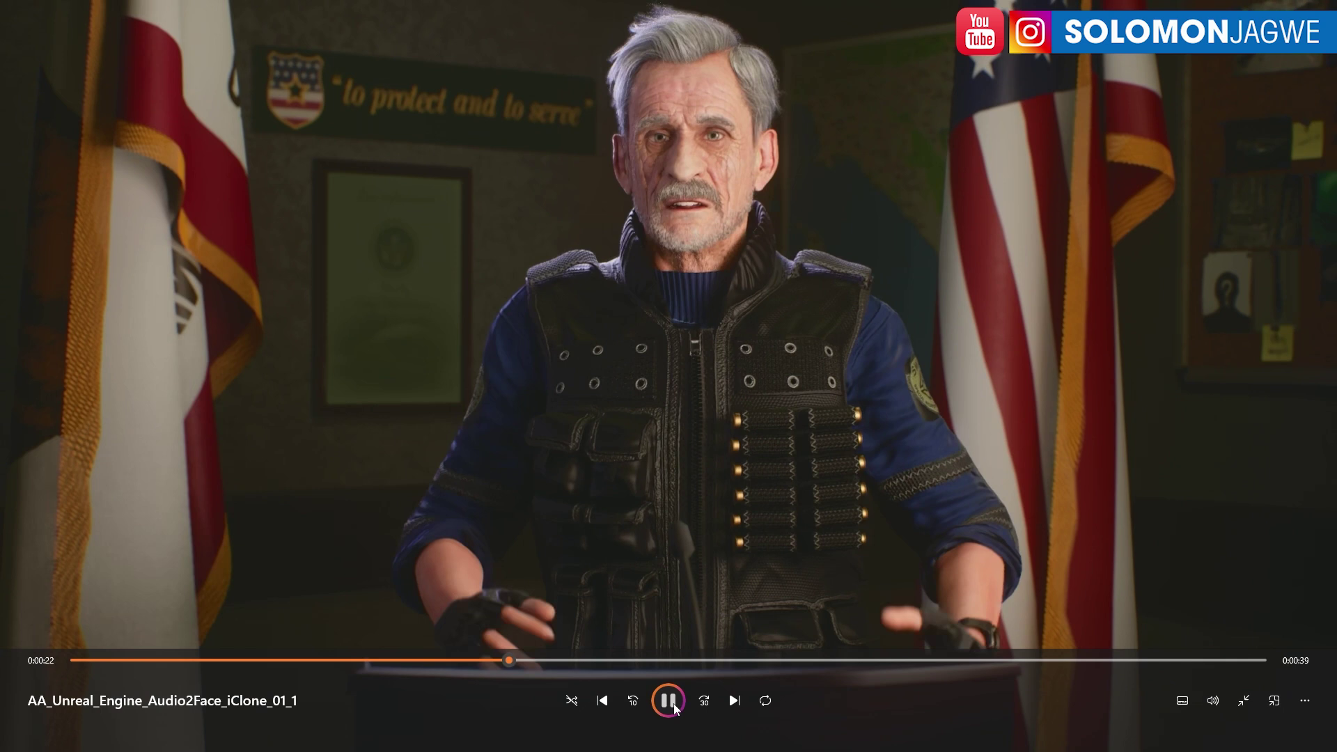
Pause the SWAT captain briefing-room render at 0:00:22 and check the playback volume.
left_click(673, 701)
left_click(1216, 701)
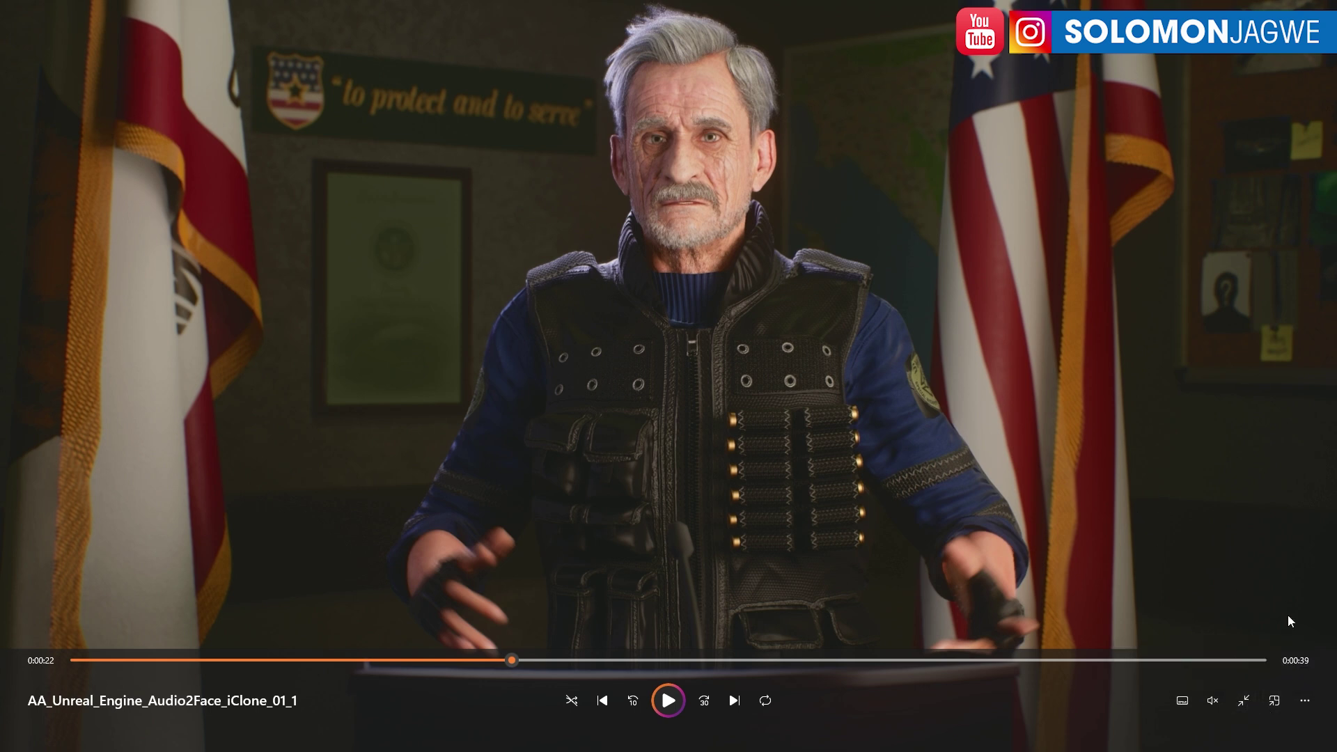
Exit full-screen, minimize Media Player to reveal the Audio2Face web page, and bring up the Omniverse Launcher.
left_click(1244, 701)
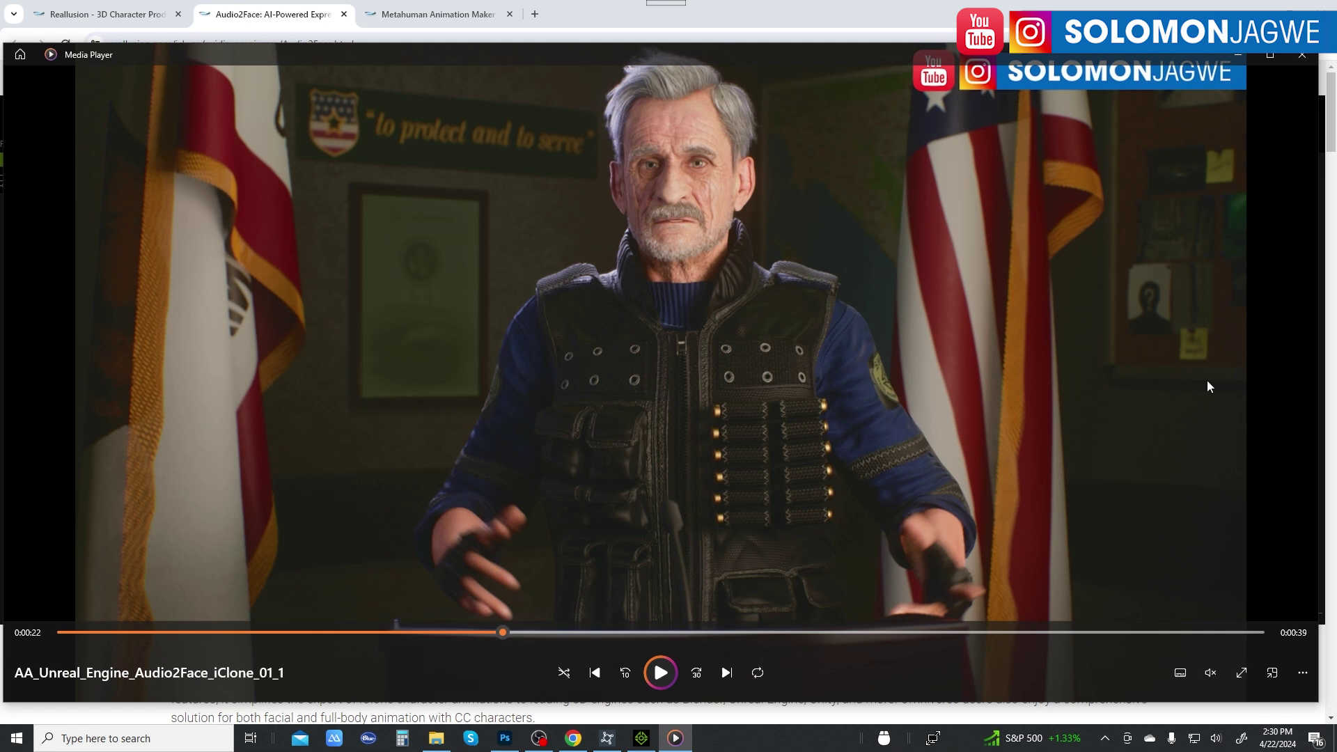
left_click(1244, 59)
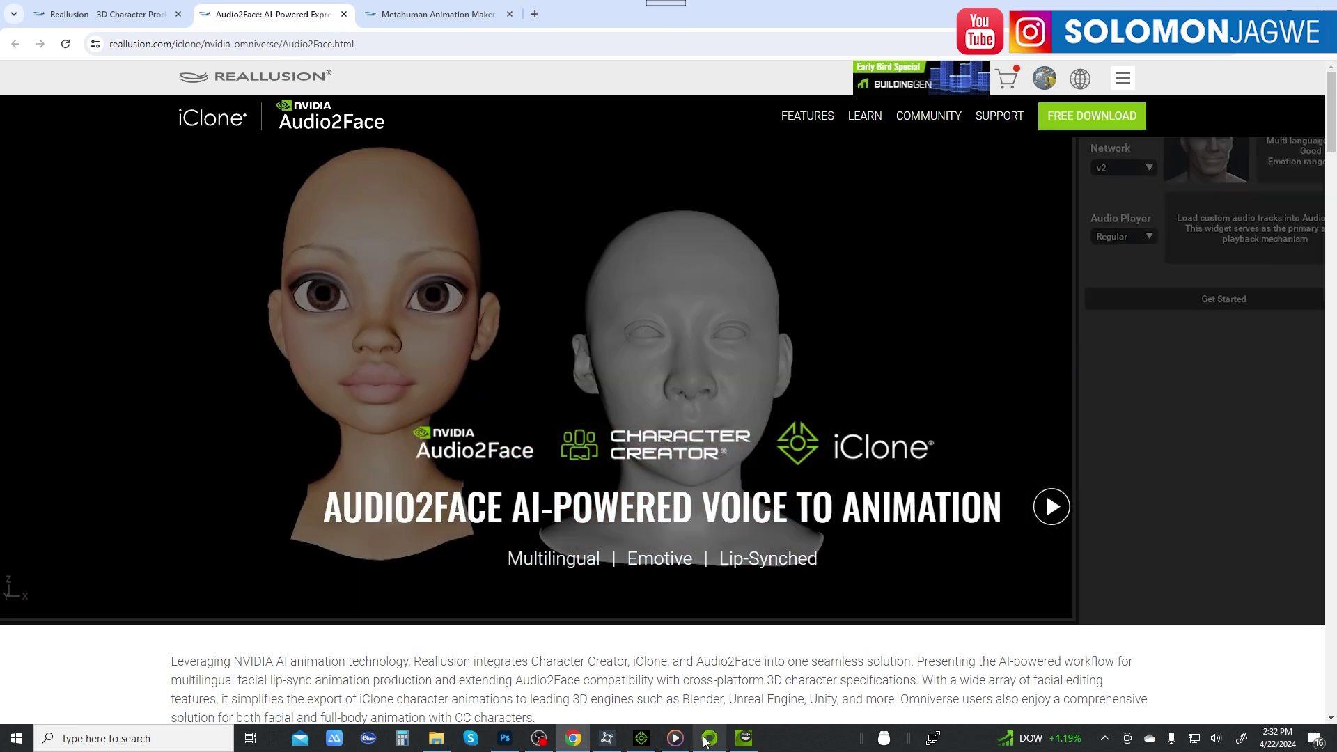
left_click(709, 738)
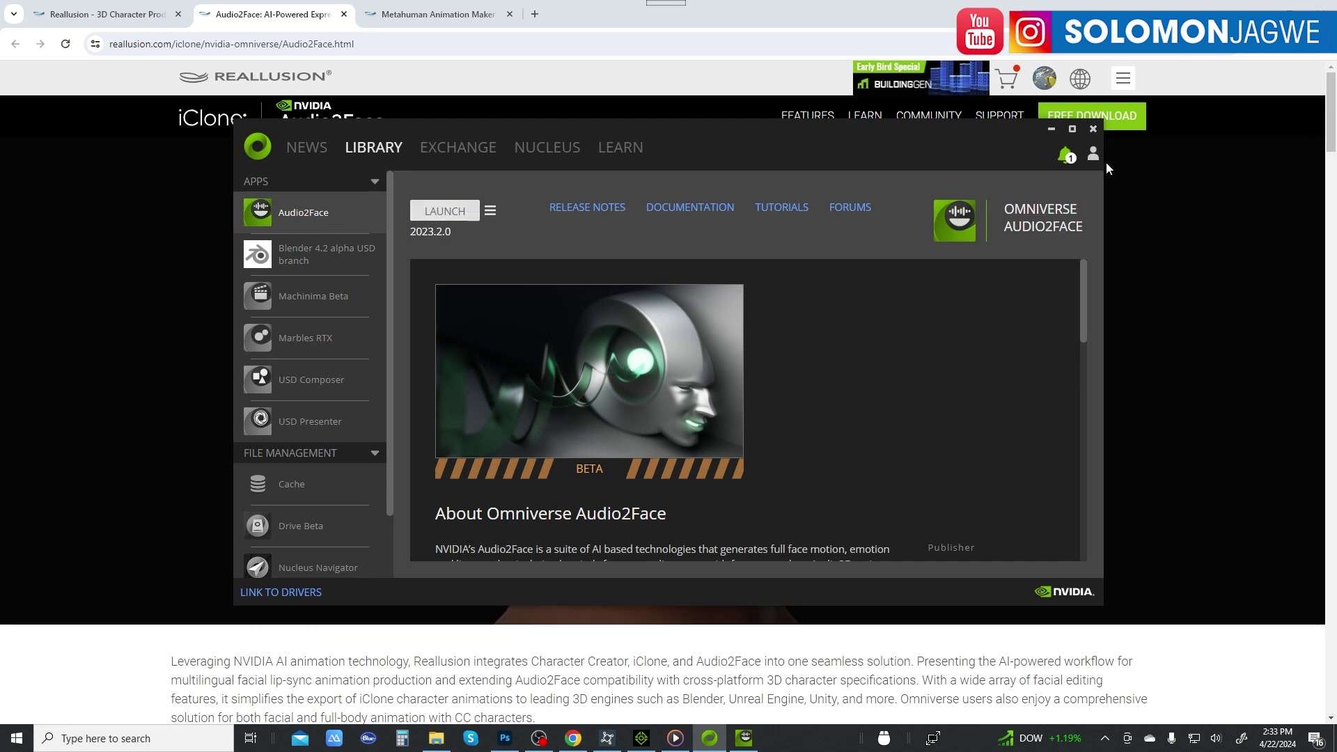
Minimize the Omniverse Launcher so Reallusion's Audio2Face page shows alone in Chrome.
left_click(1051, 129)
mouse_move(745, 740)
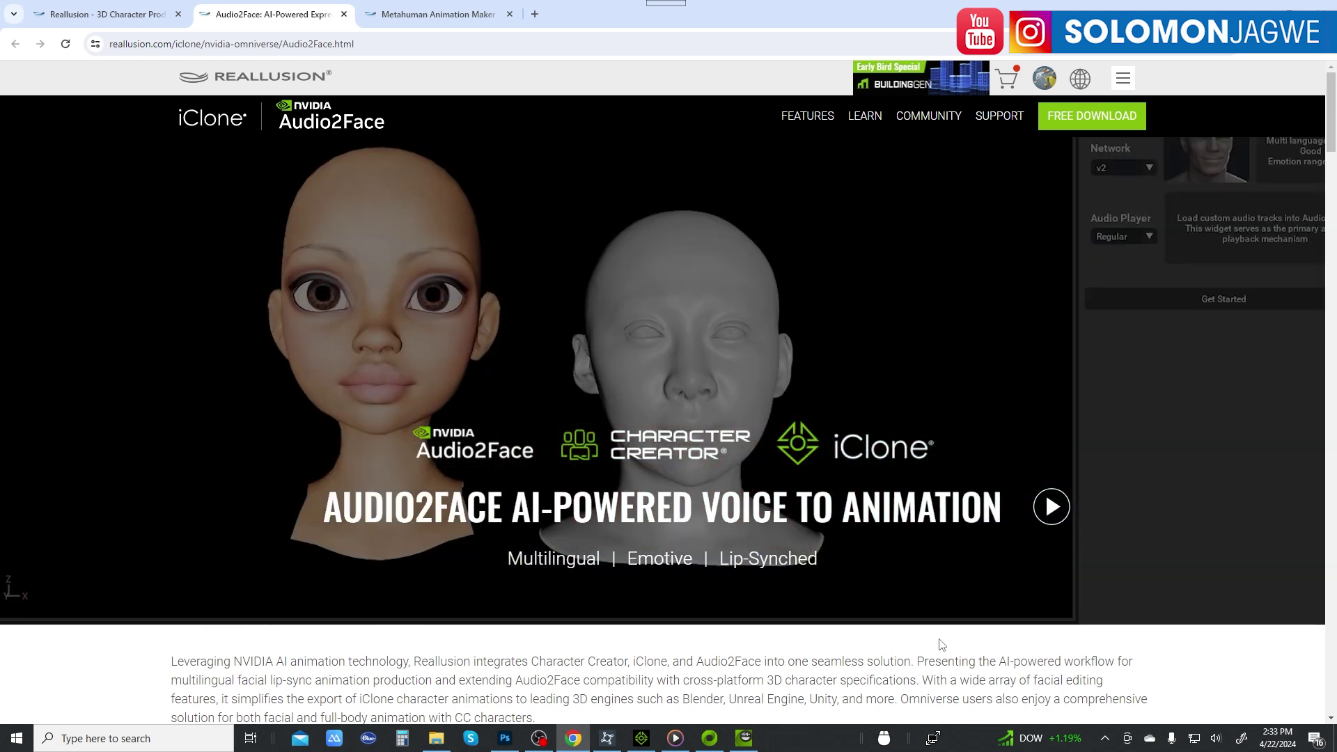
In Audio2Face's Extensions window, search 'cc' and view the CC Character Auto Setup extension details.
left_click(745, 740)
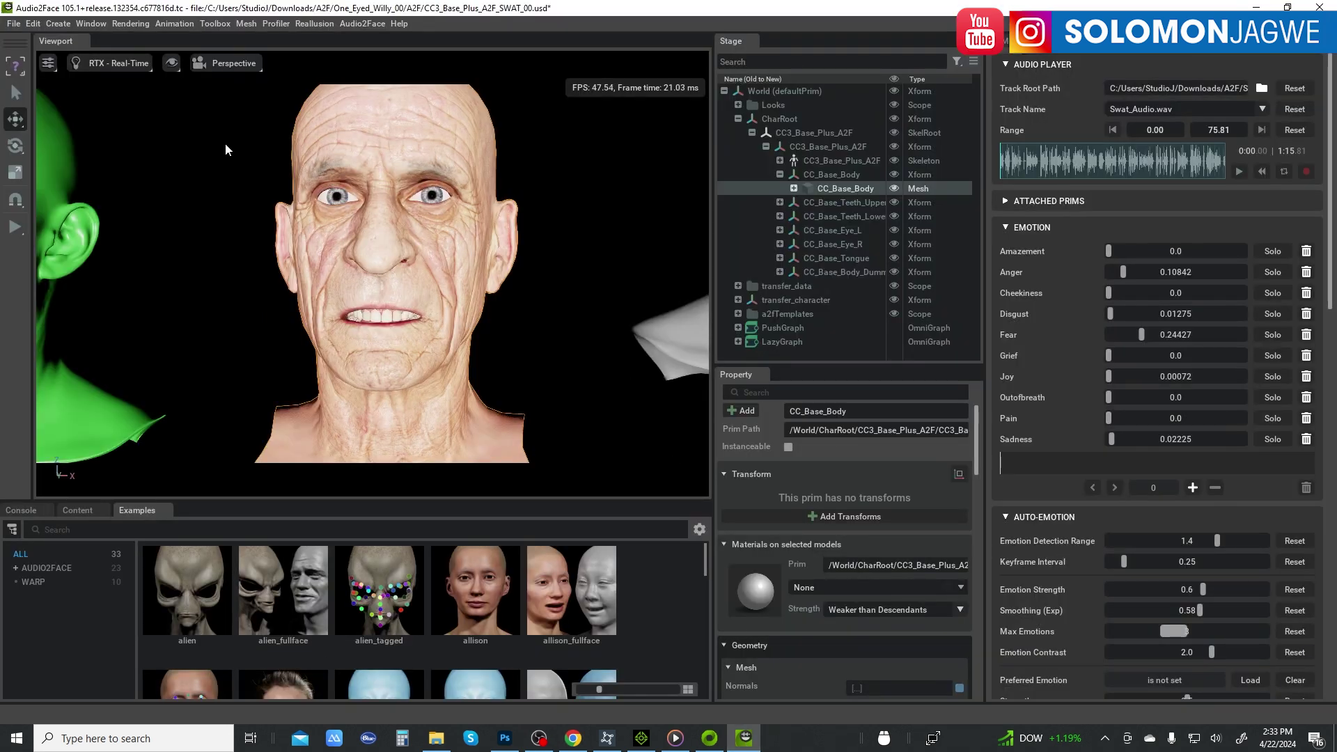
left_click(91, 23)
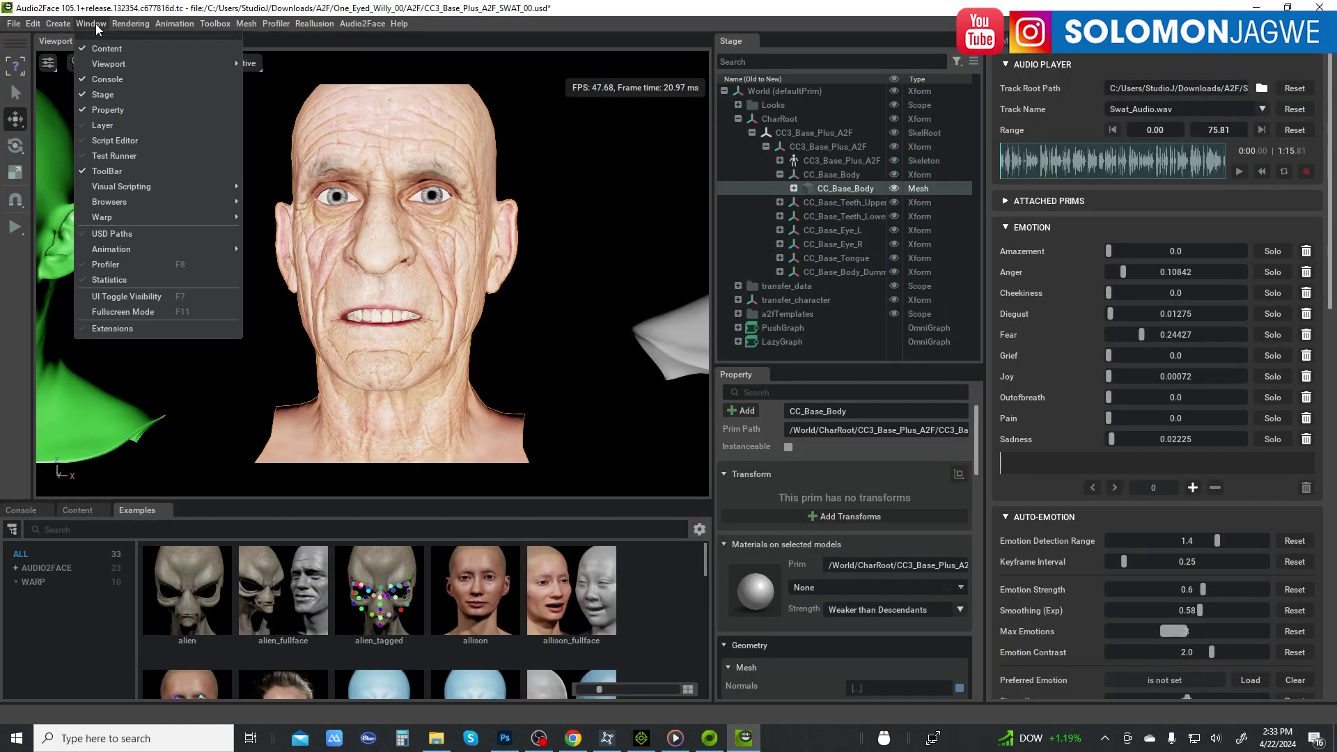
left_click(115, 330)
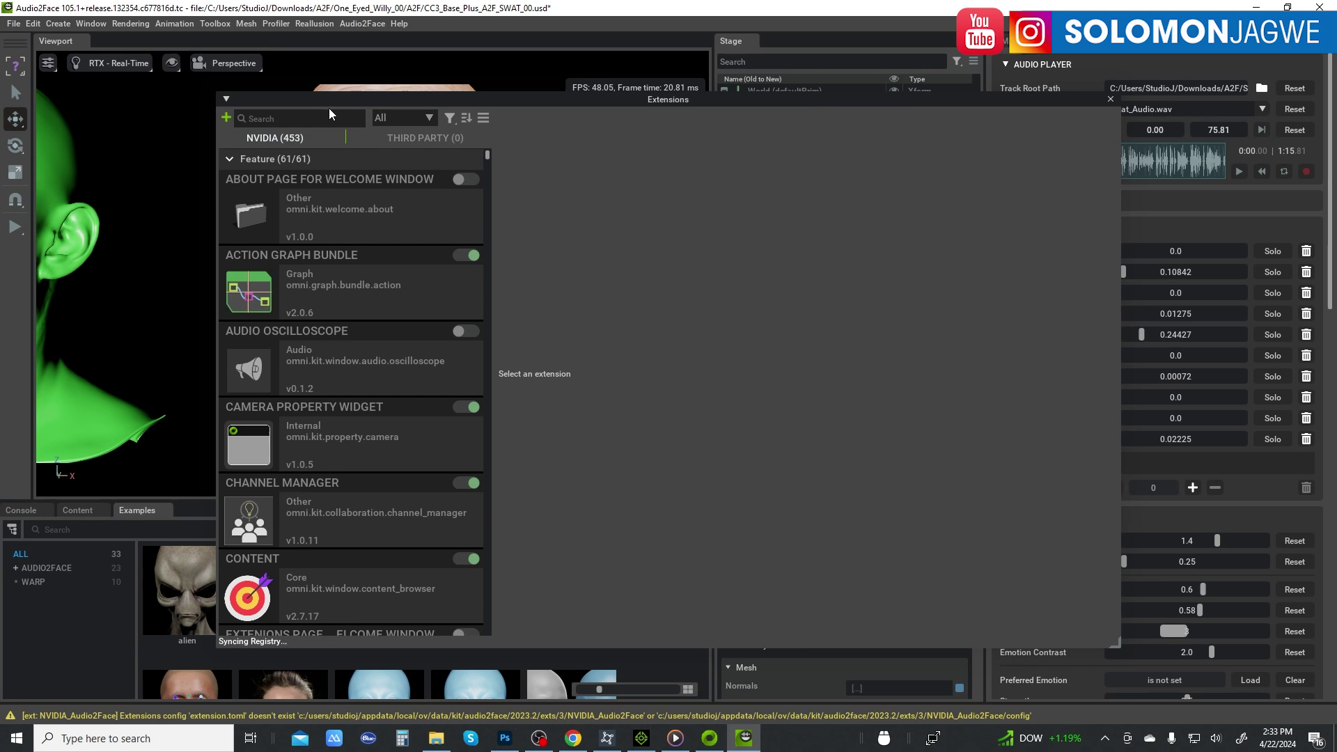
left_click(323, 119)
type("cc")
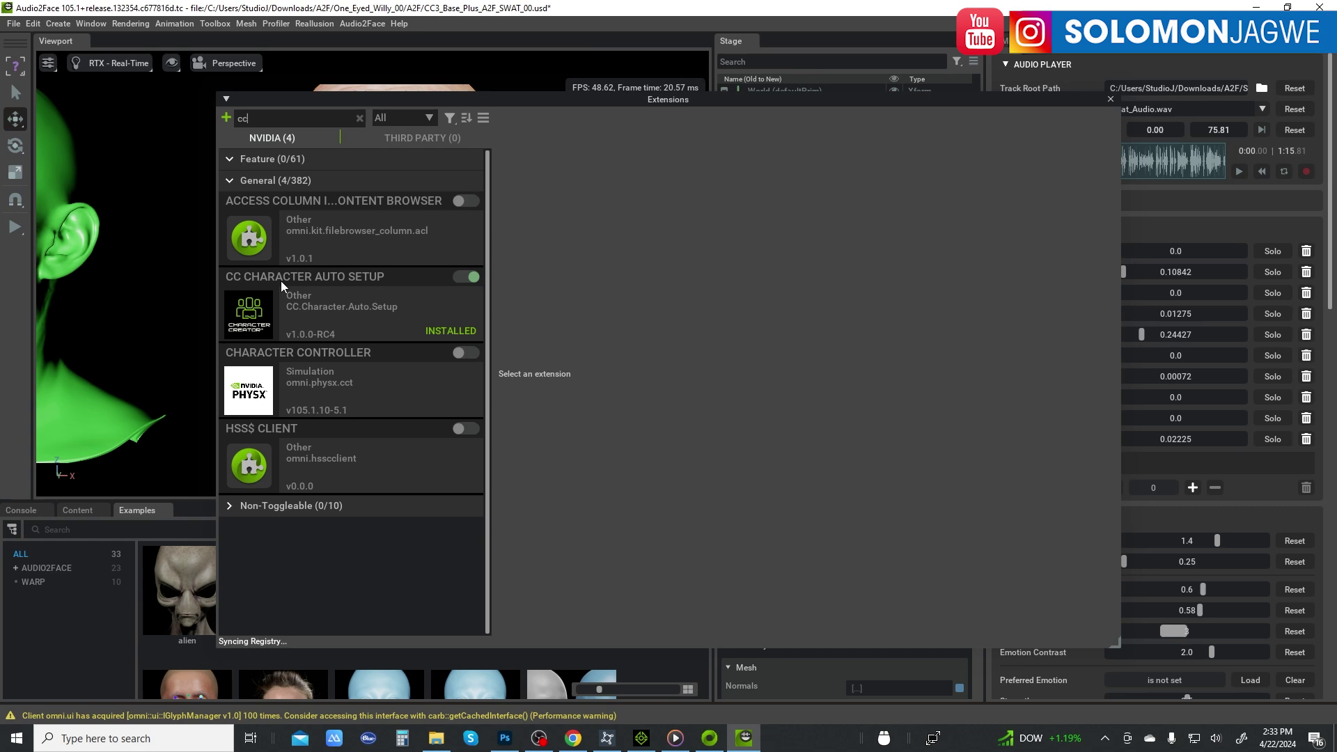
left_click(391, 312)
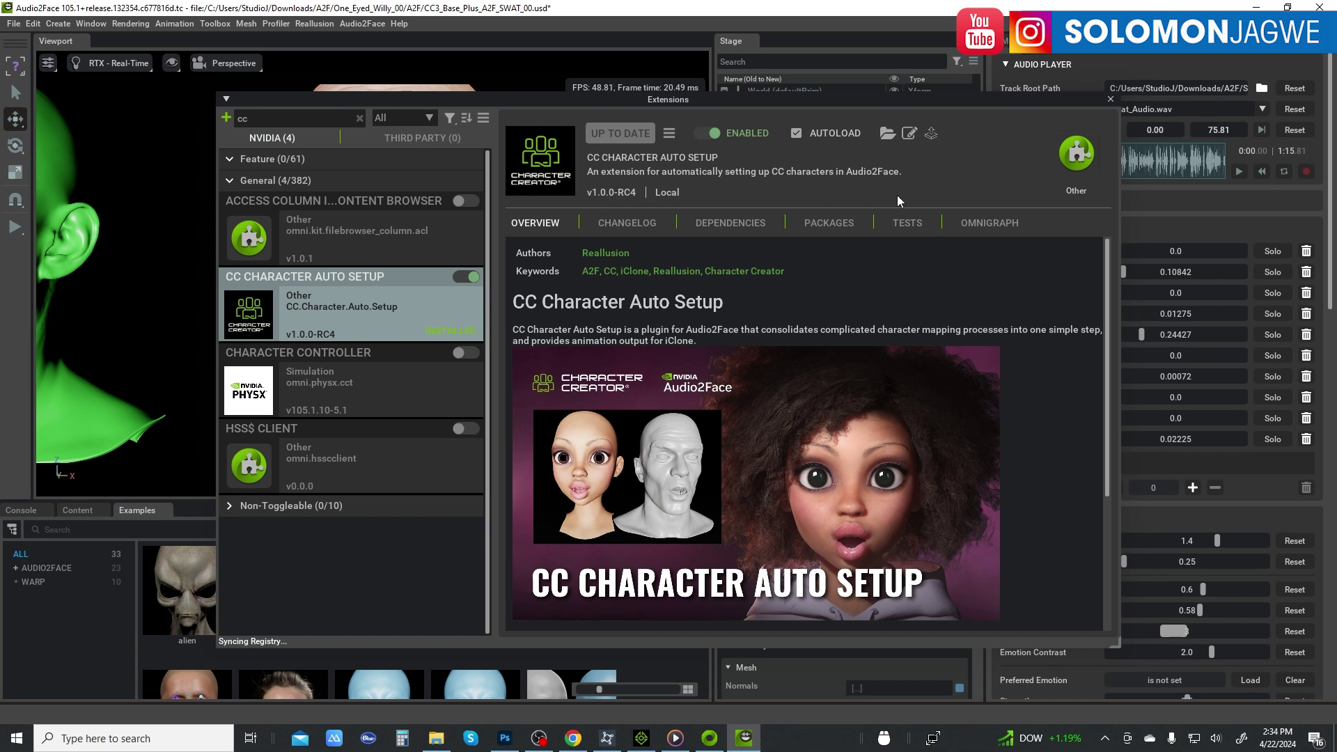
Close Extensions, look over the Reallusion menu, deselect CC_Base_Body, and bring back the paused render.
left_click(1109, 99)
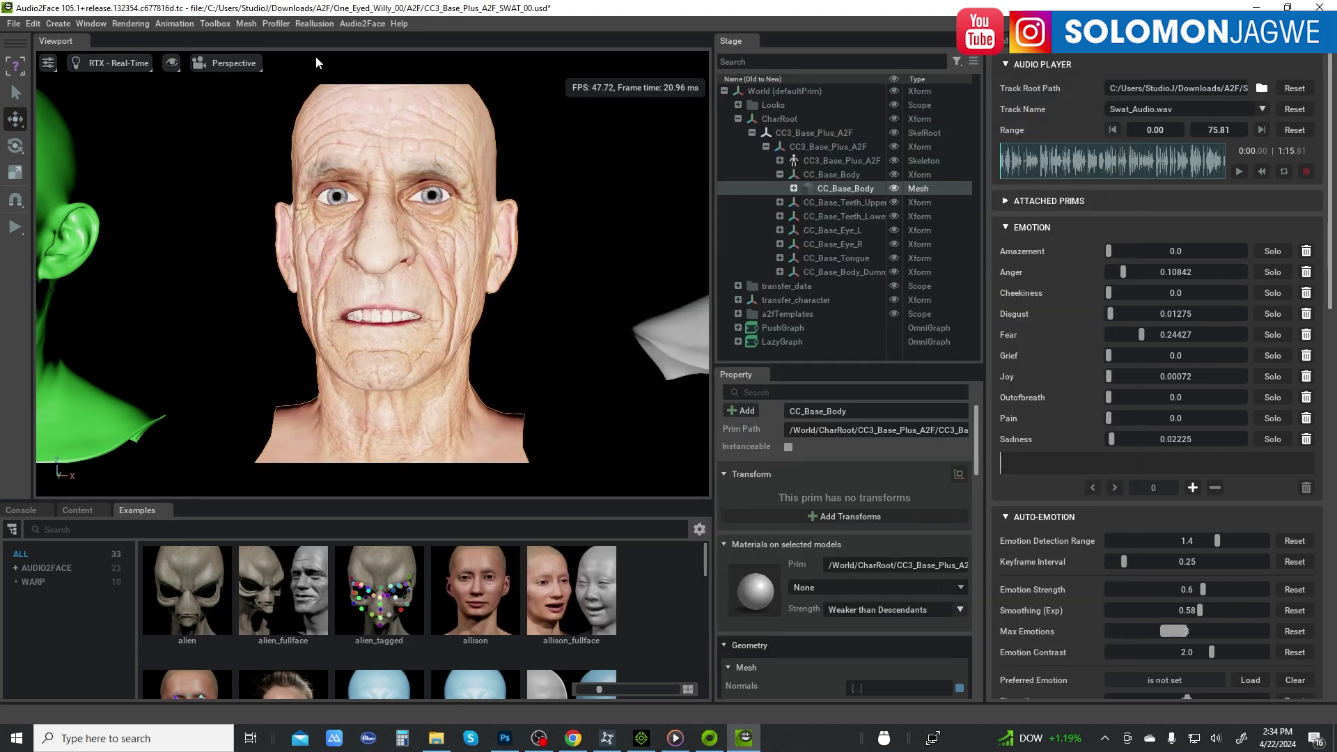
left_click(315, 25)
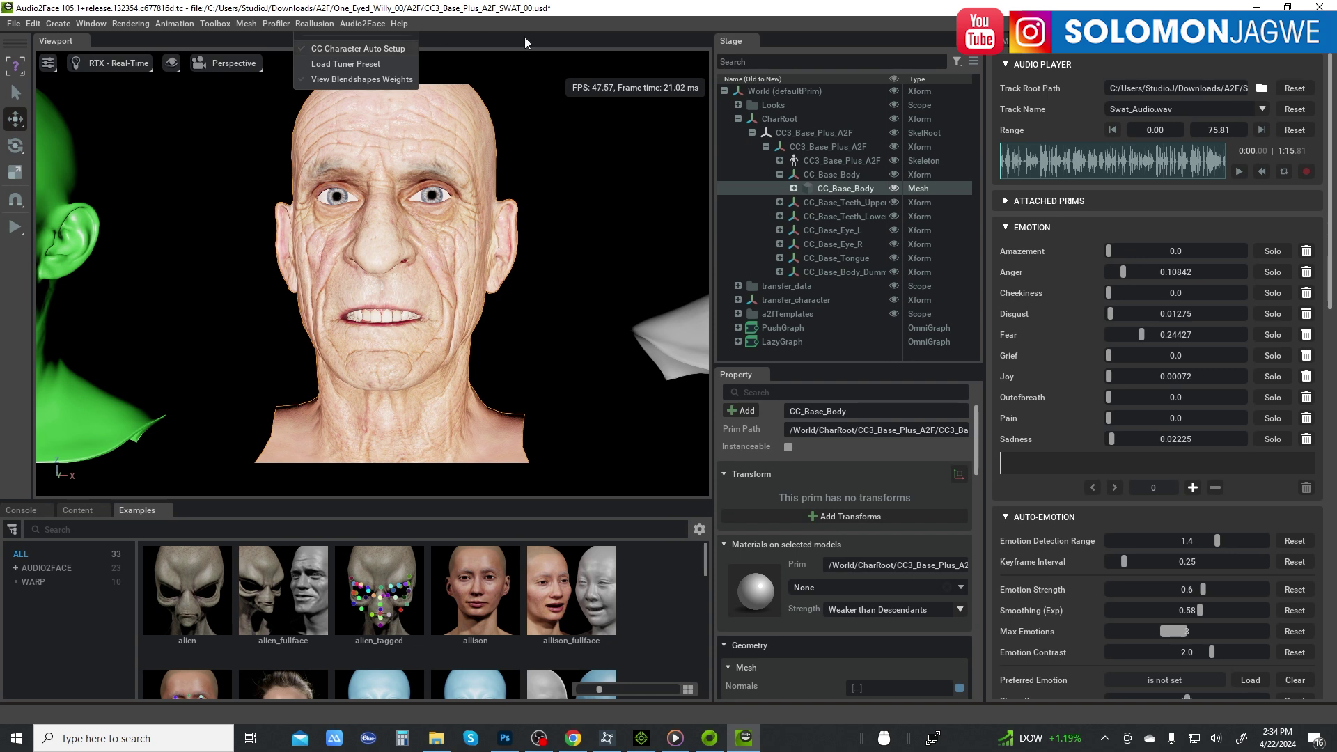
left_click(533, 287)
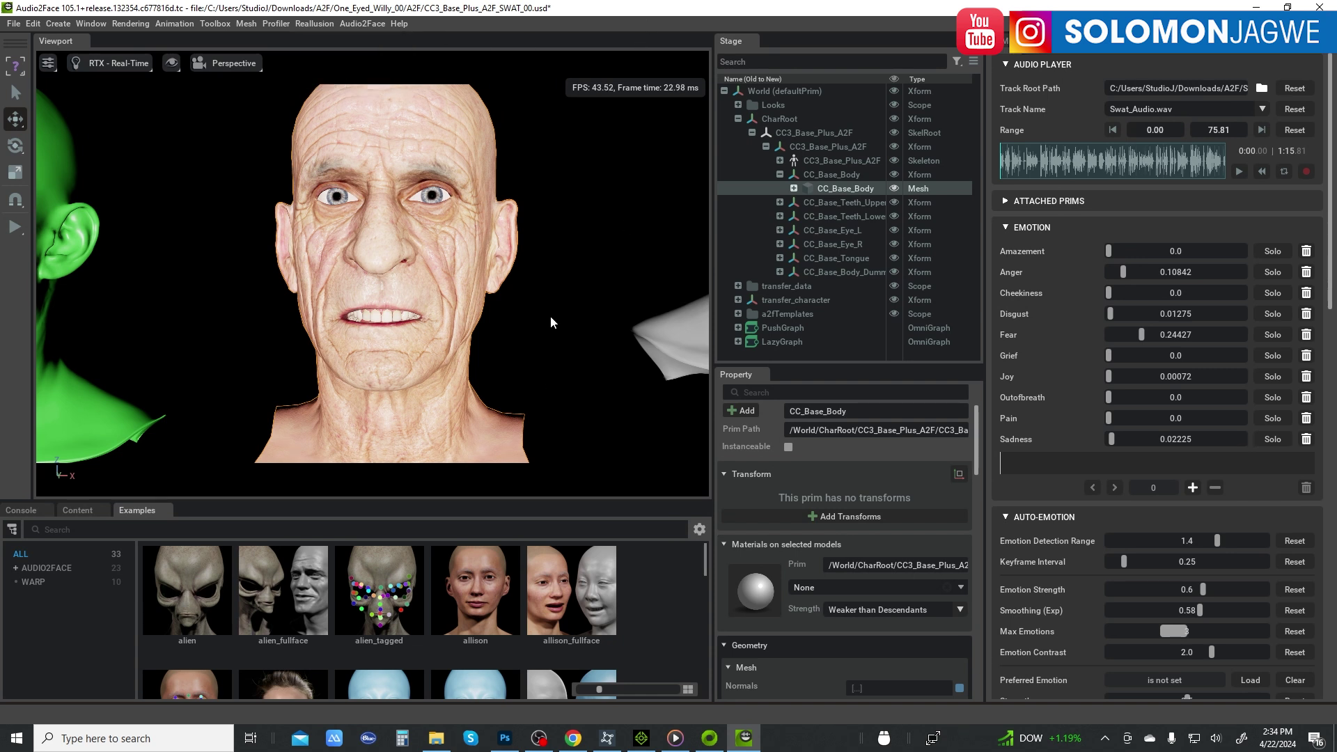
left_click(550, 315)
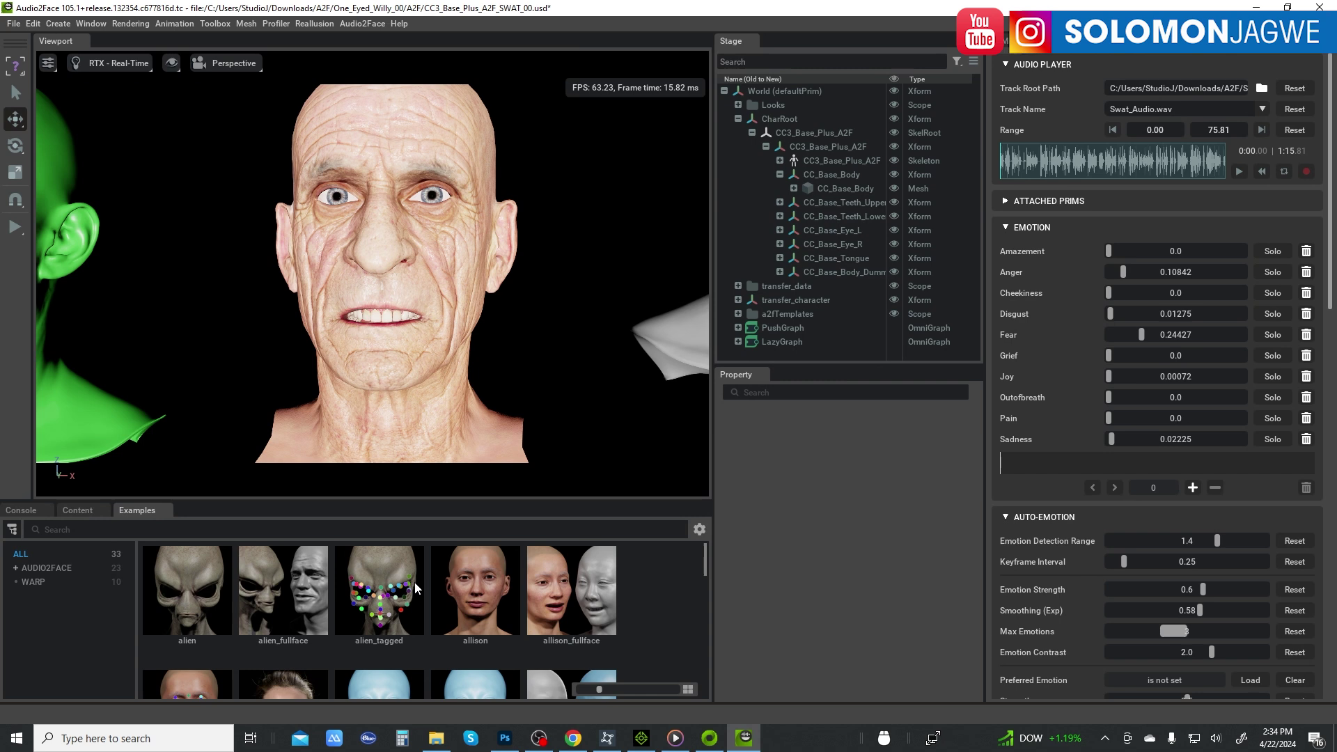
left_click(674, 737)
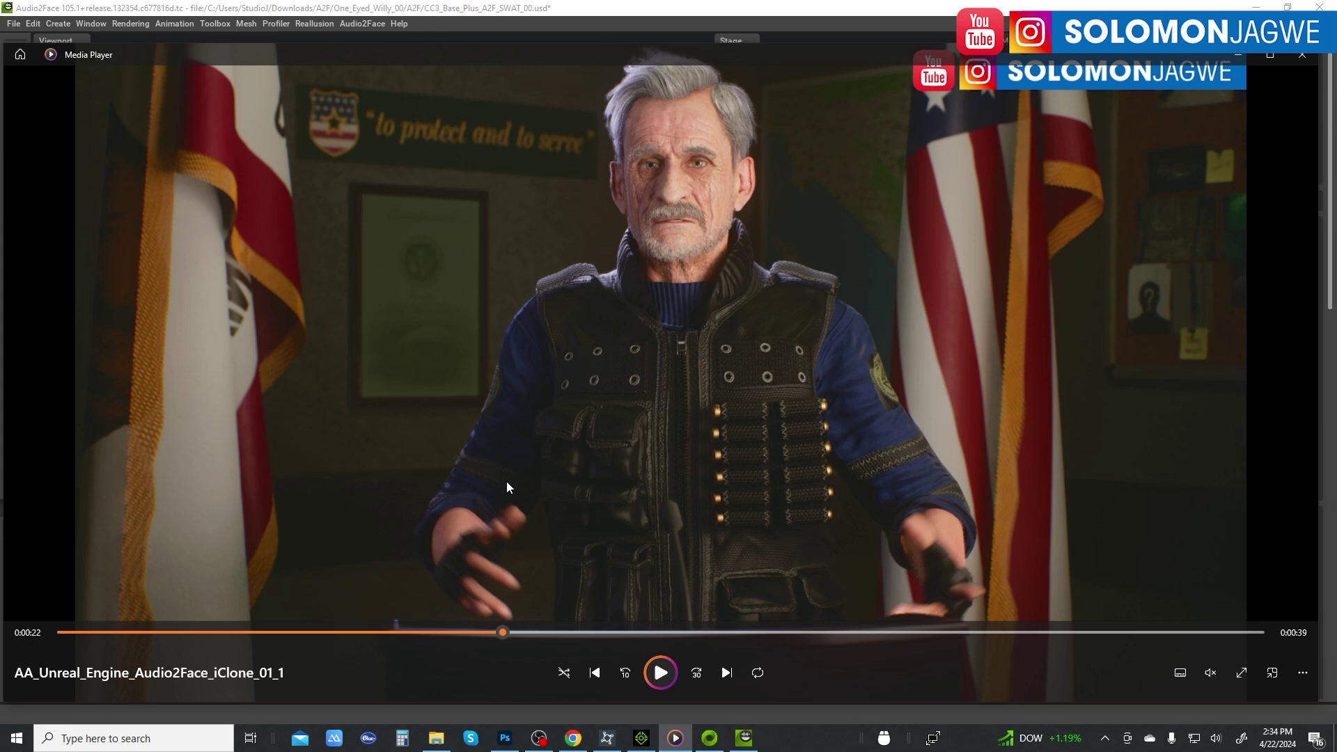
Minimize Media Player, select the CC_Base_Body mesh, and switch over to iClone 8.
left_click(1239, 54)
left_click(368, 286)
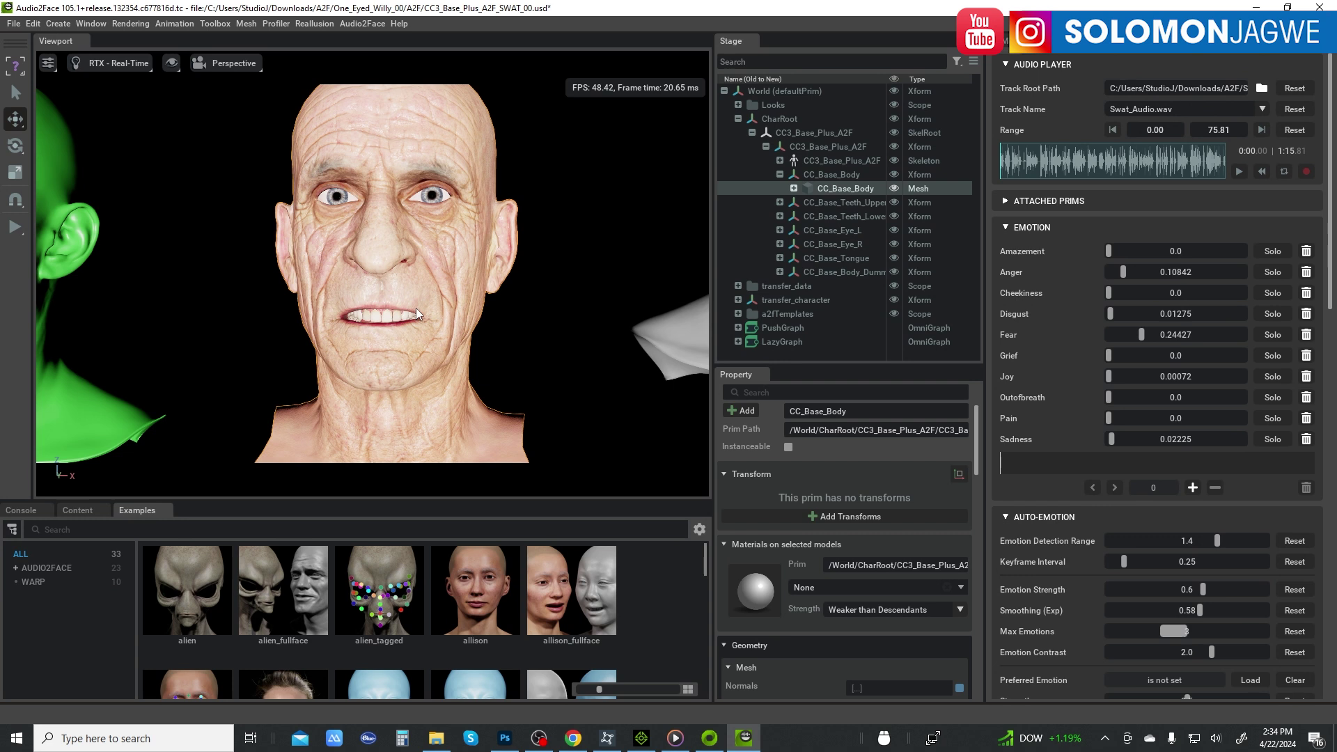
left_click(641, 737)
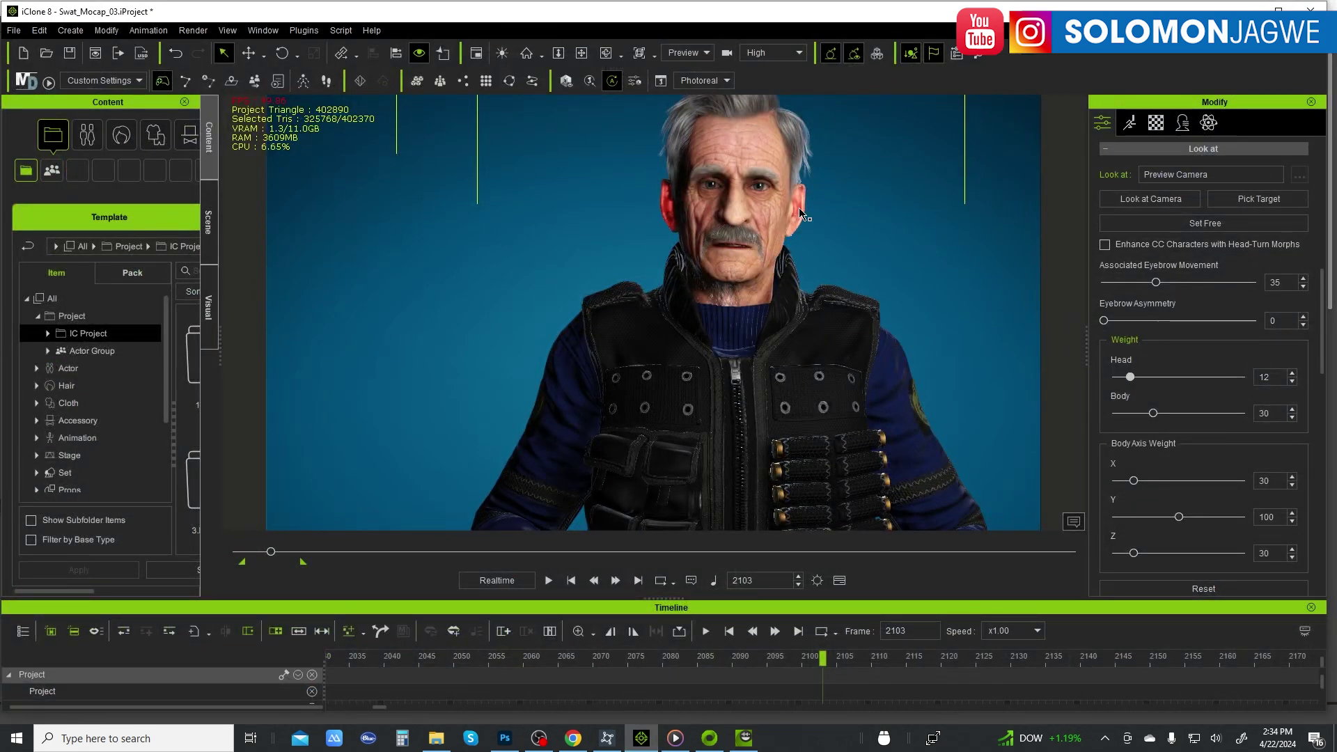
Orbit and zoom around the elderly SWAT captain in Swat_Mocap_03, then return to Audio2Face.
scroll(731, 279, "down", 5)
scroll(721, 313, "up", 2)
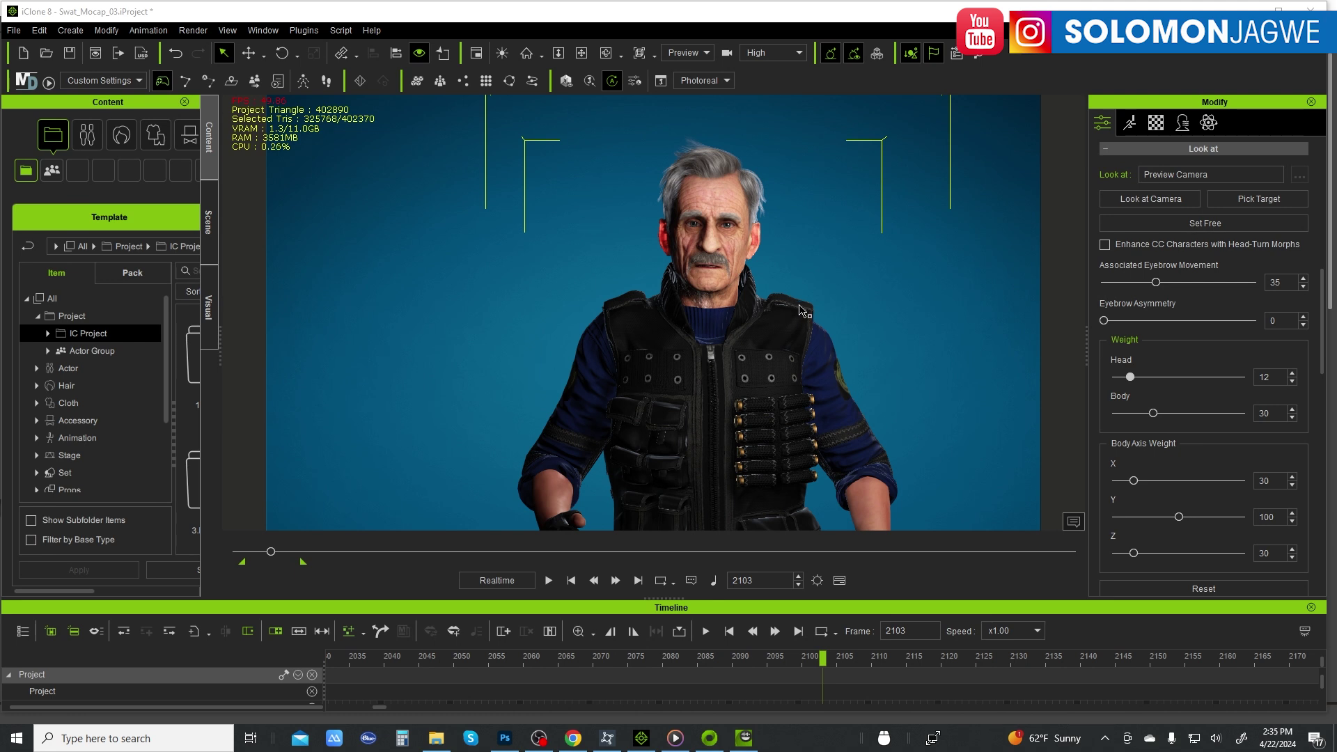
scroll(795, 304, "down", 4)
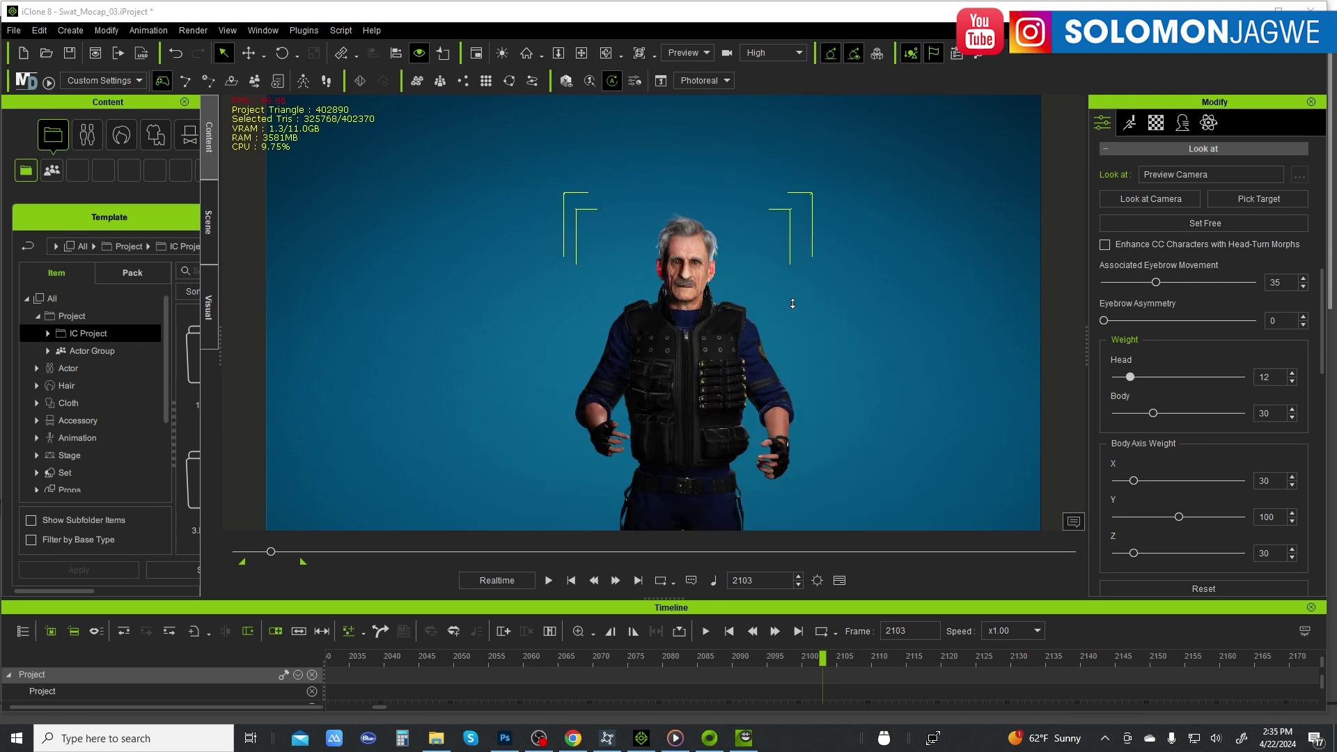
middle_click_drag(719, 418, 717, 239)
right_click_drag(717, 239, 696, 307)
middle_click_drag(724, 261, 724, 322)
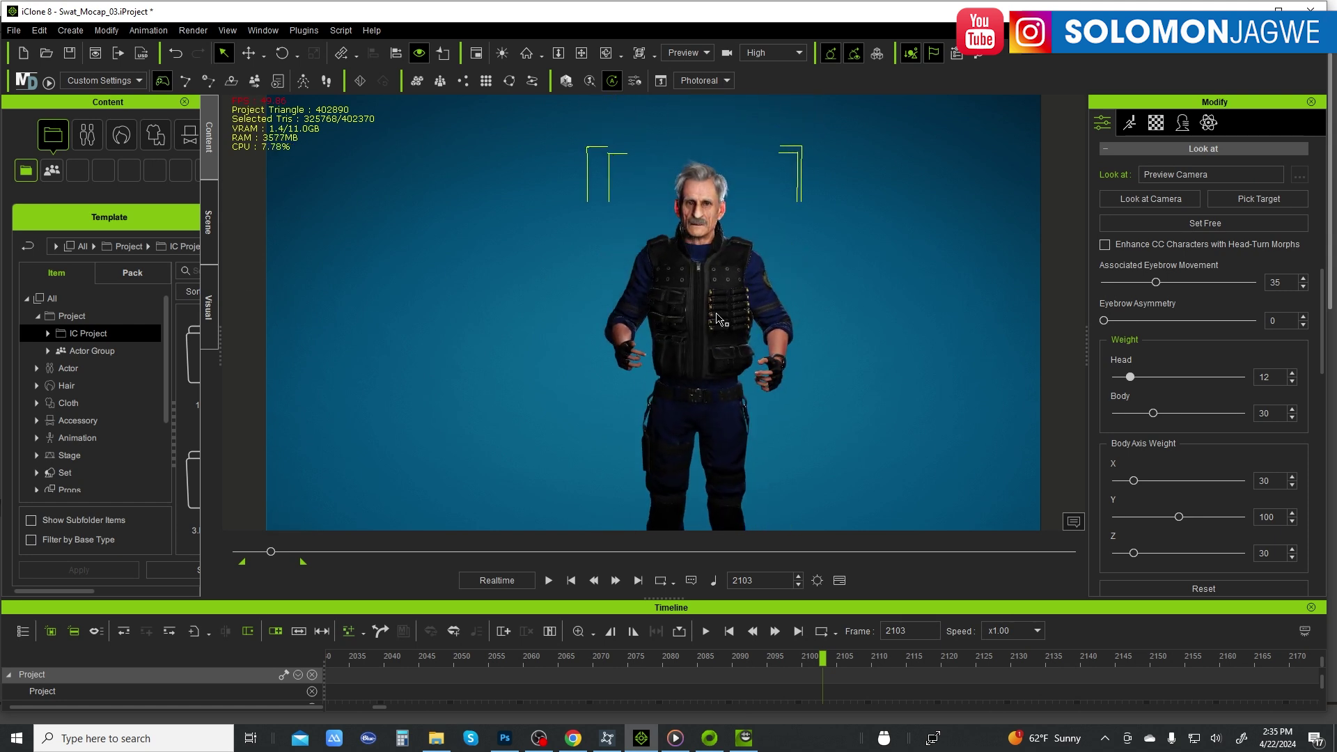
scroll(724, 323, "up", 6)
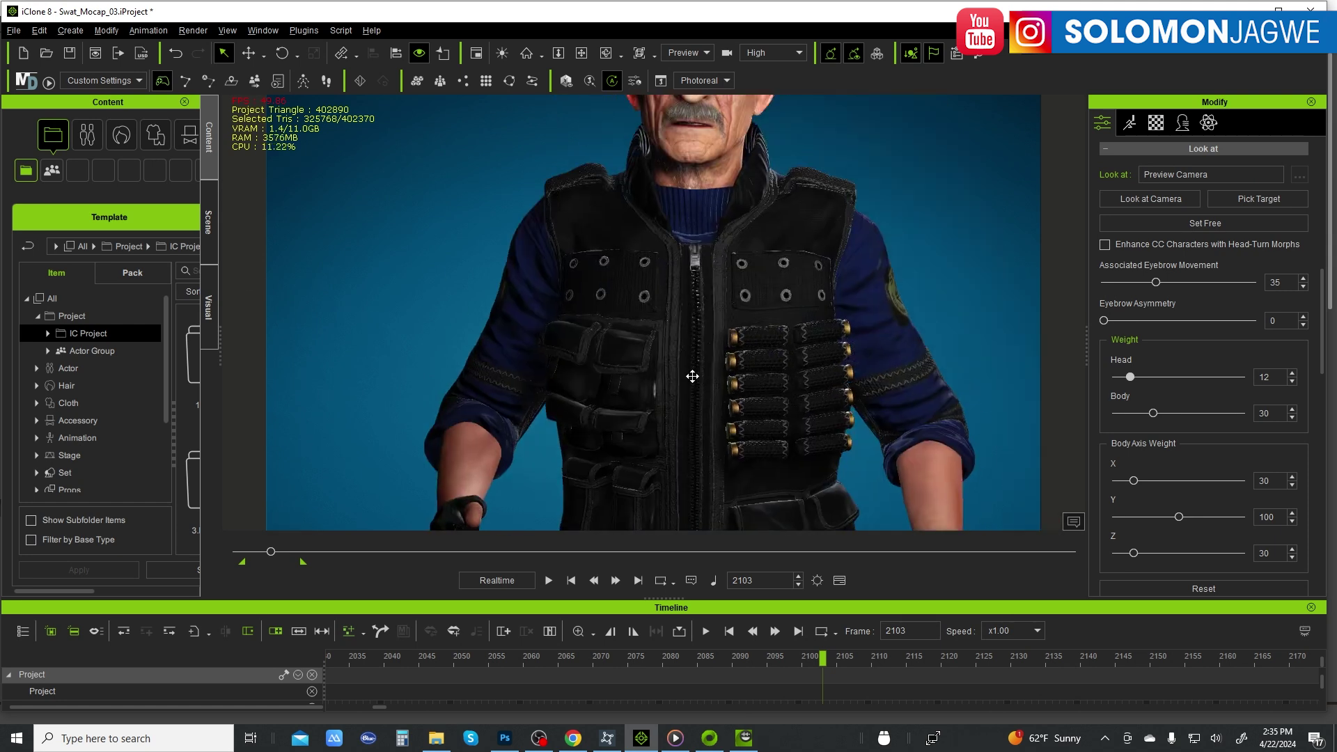
scroll(692, 376, "down", 6)
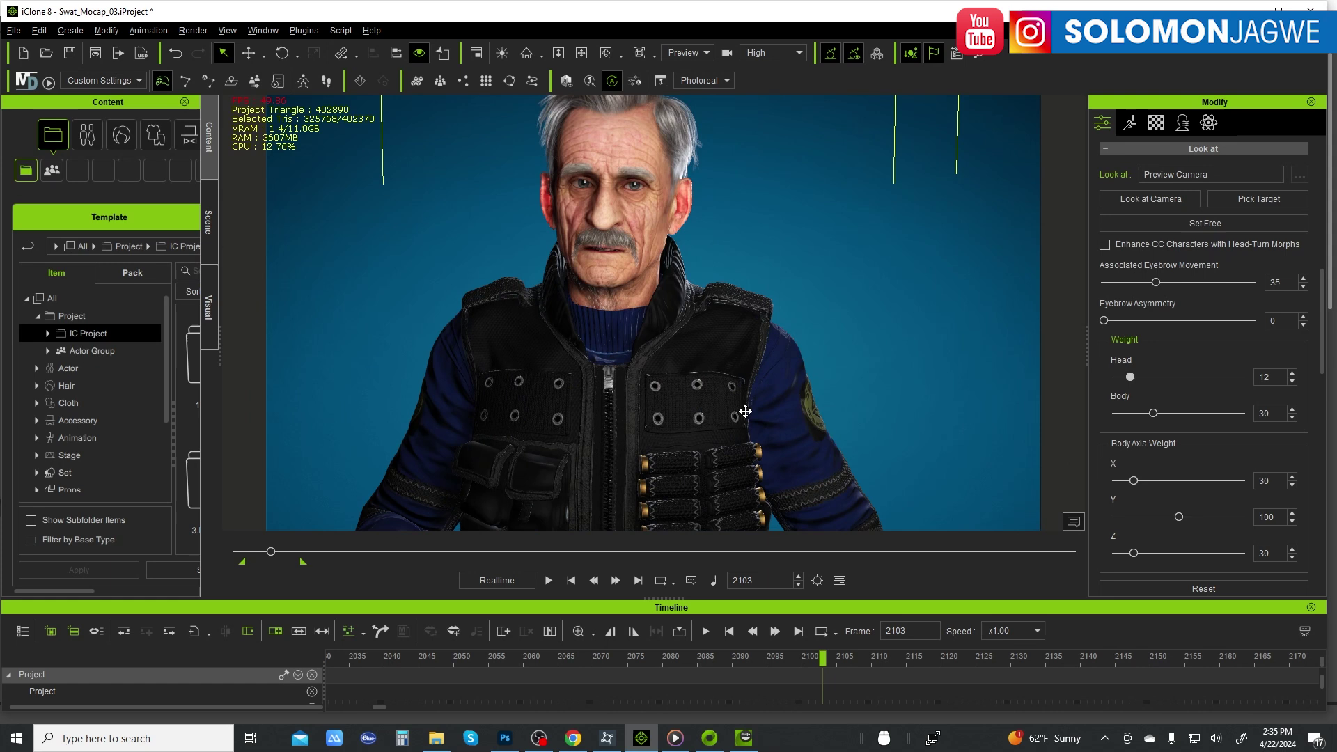
right_click_drag(738, 328, 708, 329)
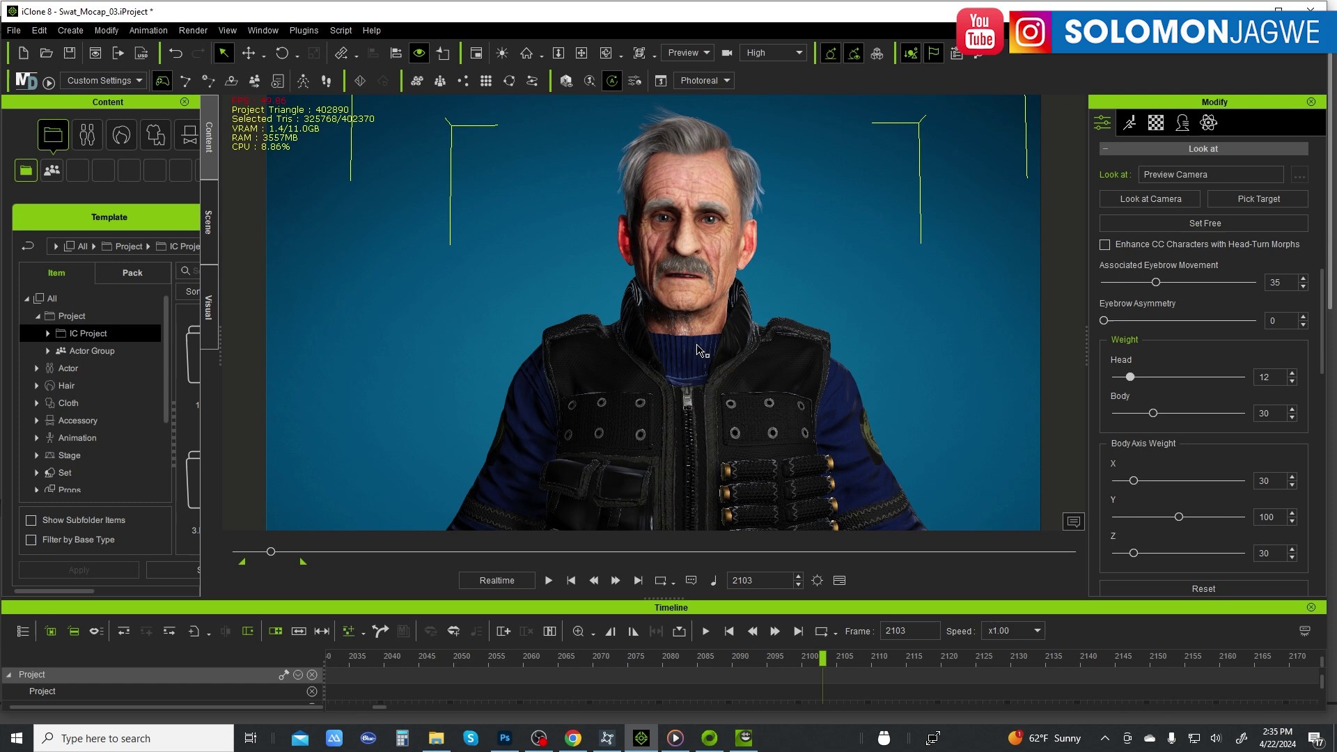
left_click(743, 738)
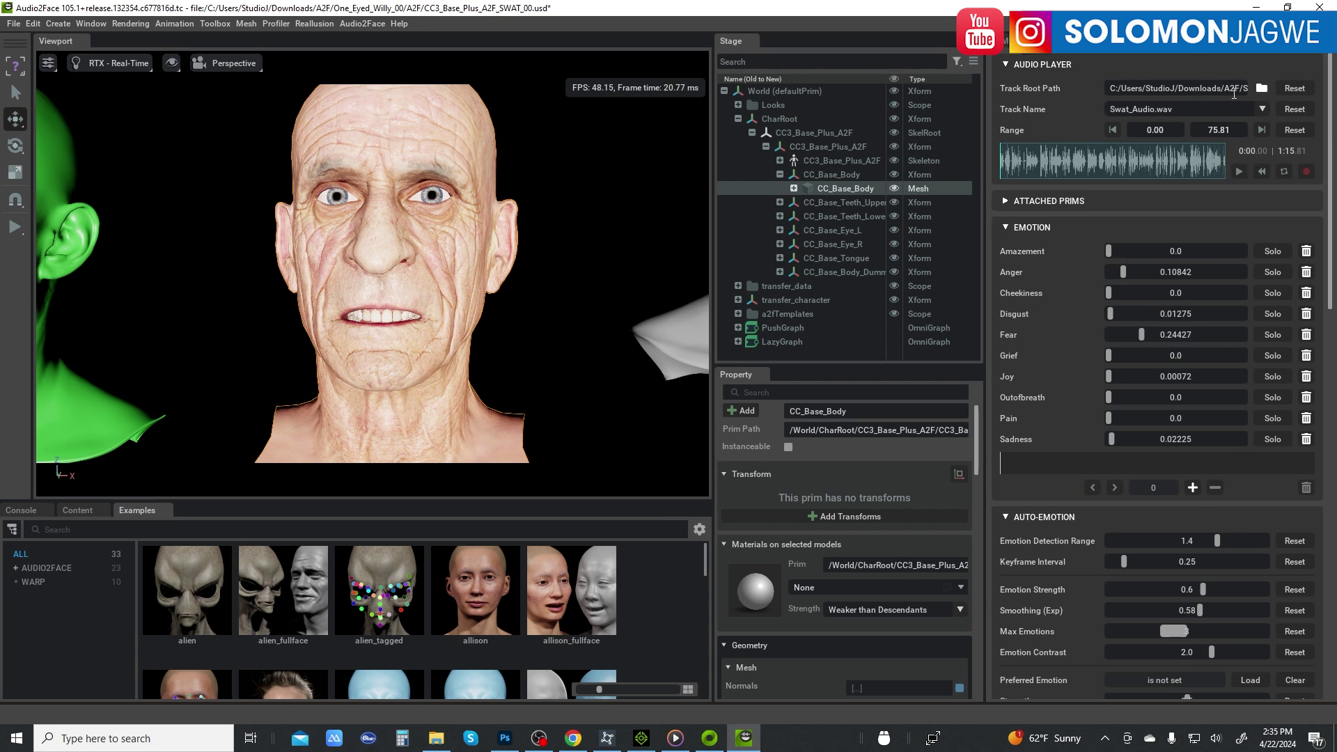
Play Swat_Audio.wav to watch the lip-sync, zoom in on the face, and pause at 0:11.77.
left_click(1238, 172)
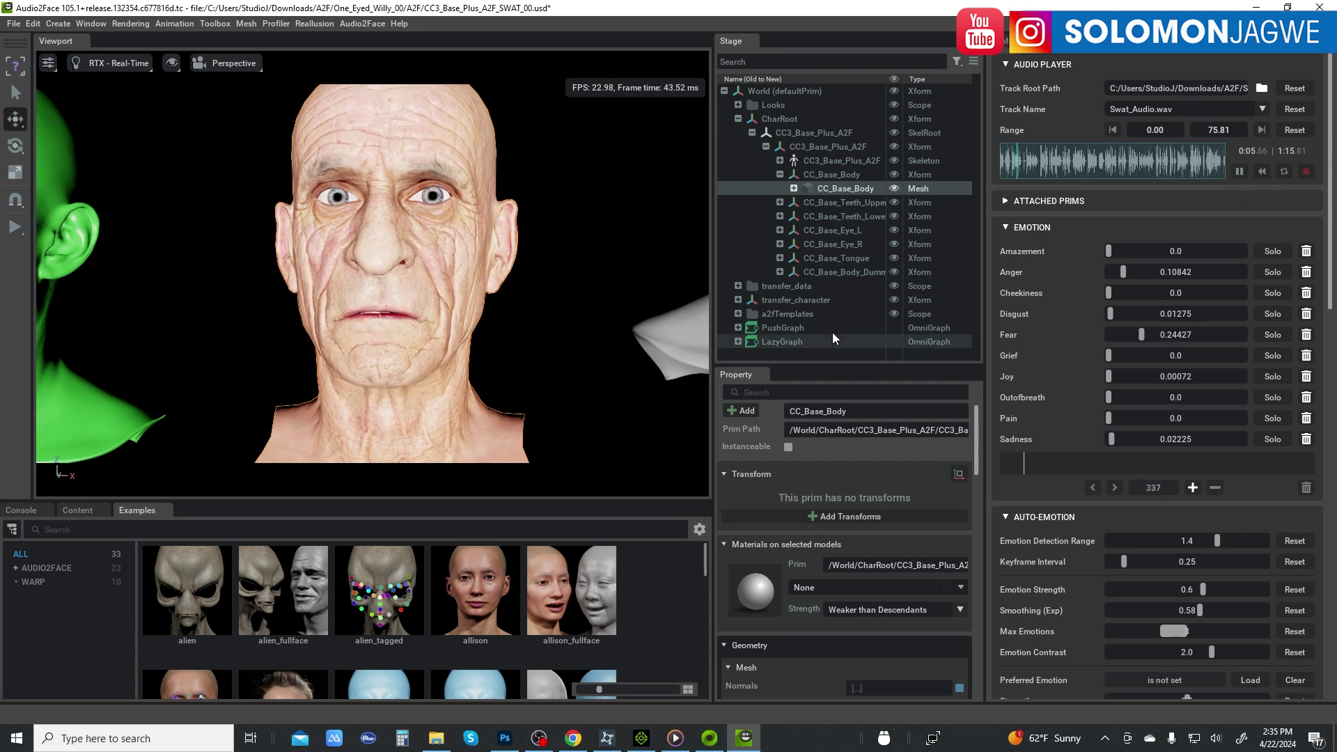
left_click(1239, 171)
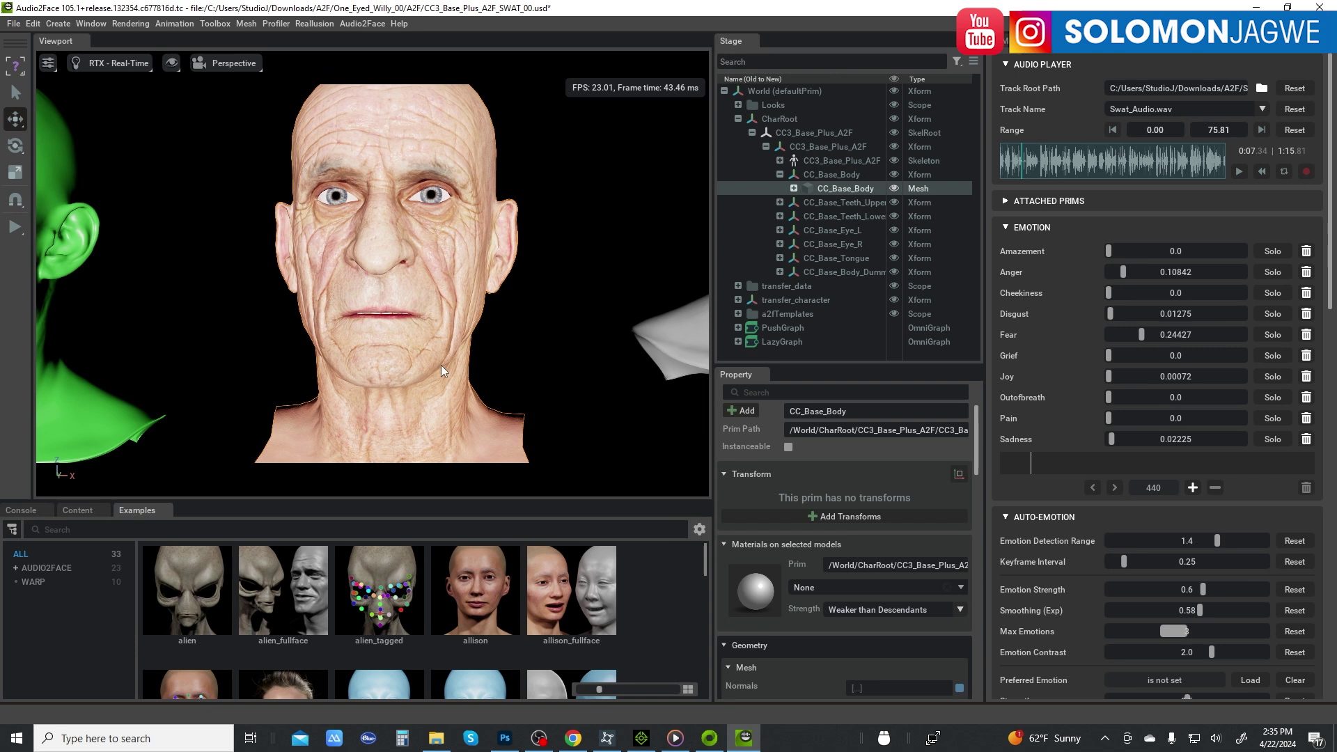
scroll(387, 320, "up", 1)
scroll(389, 326, "up", 2)
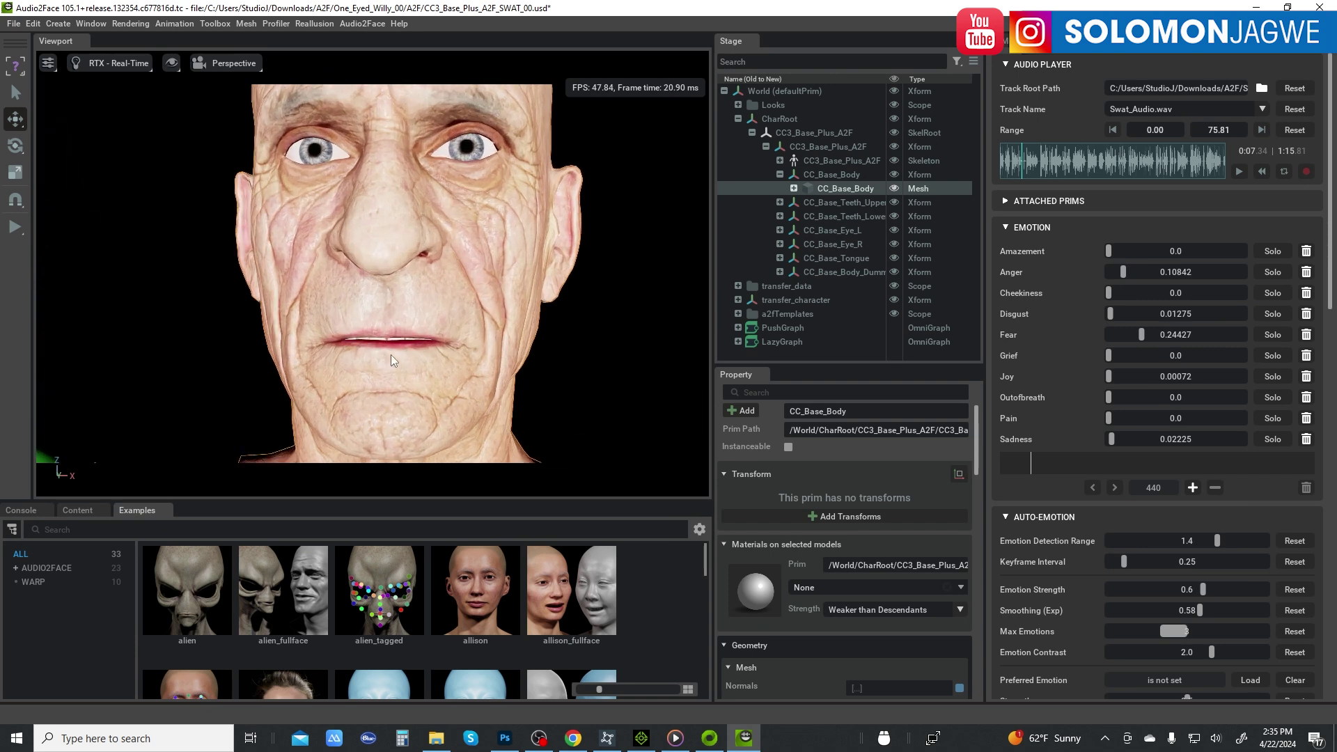
left_click(1237, 170)
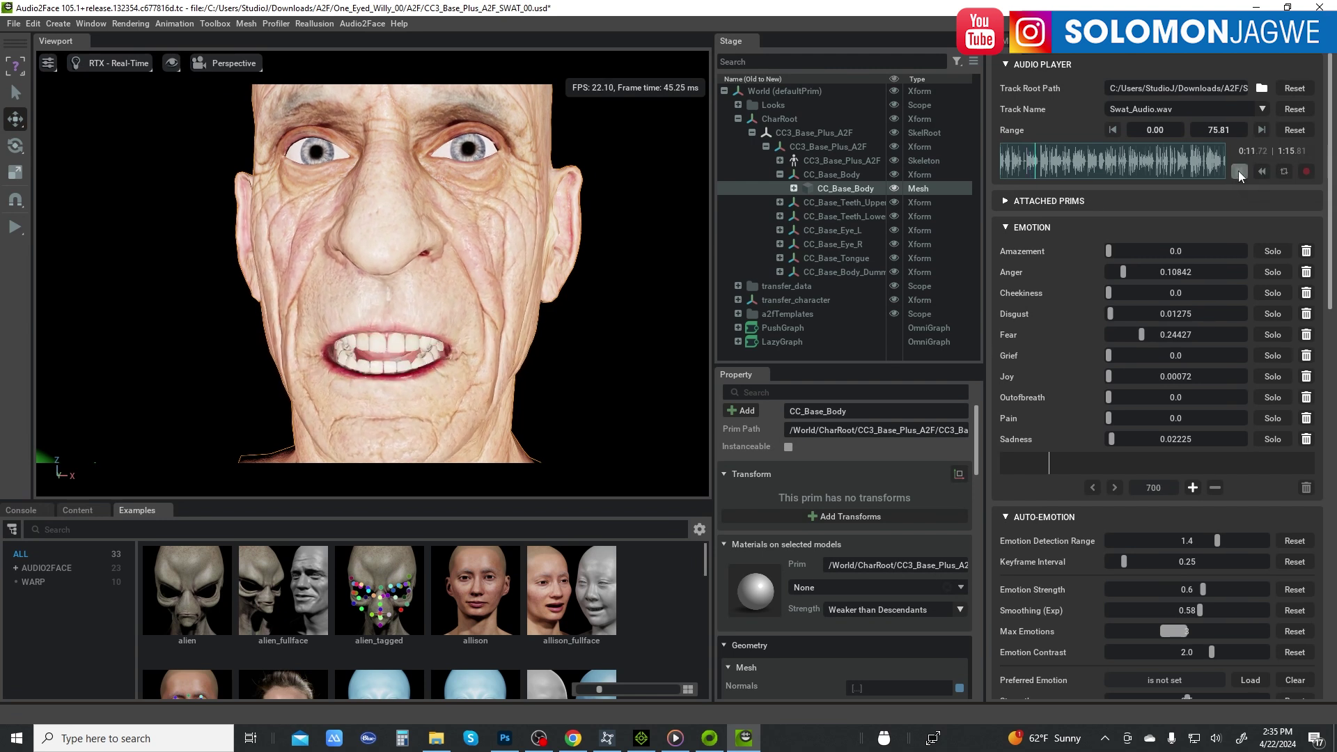
left_click(1238, 170)
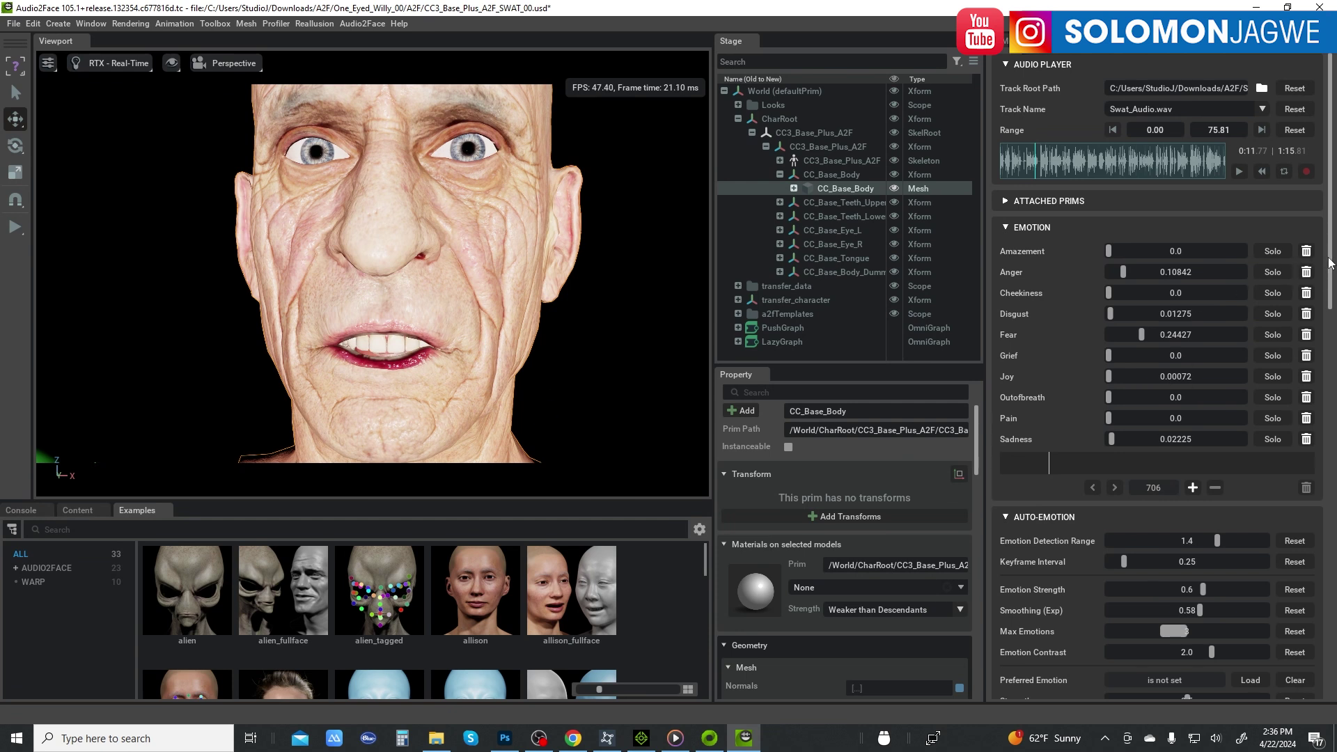
Generate emotion keyframes from Swat_Audio.wav and play the audio to preview the animated face.
scroll(1330, 277, "down", 2)
scroll(1109, 387, "down", 5)
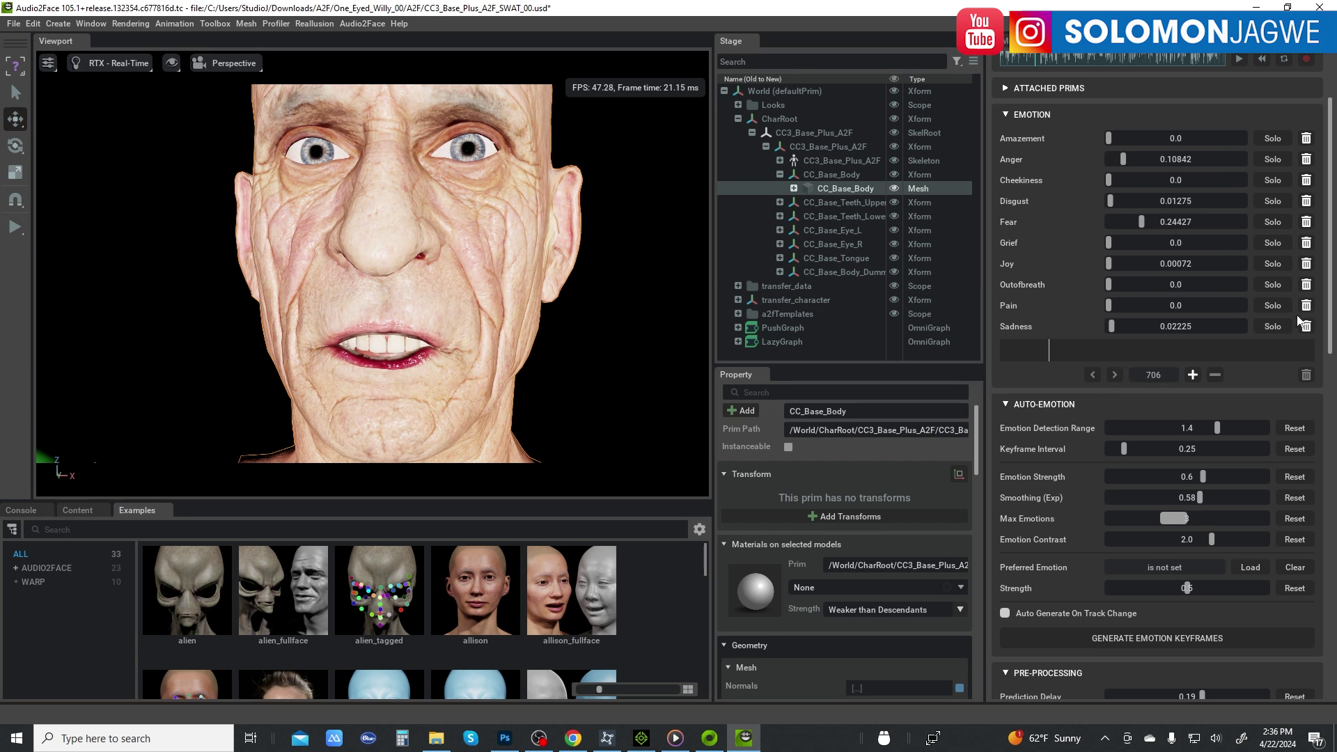
left_click(1136, 641)
scroll(1332, 262, "up", 2)
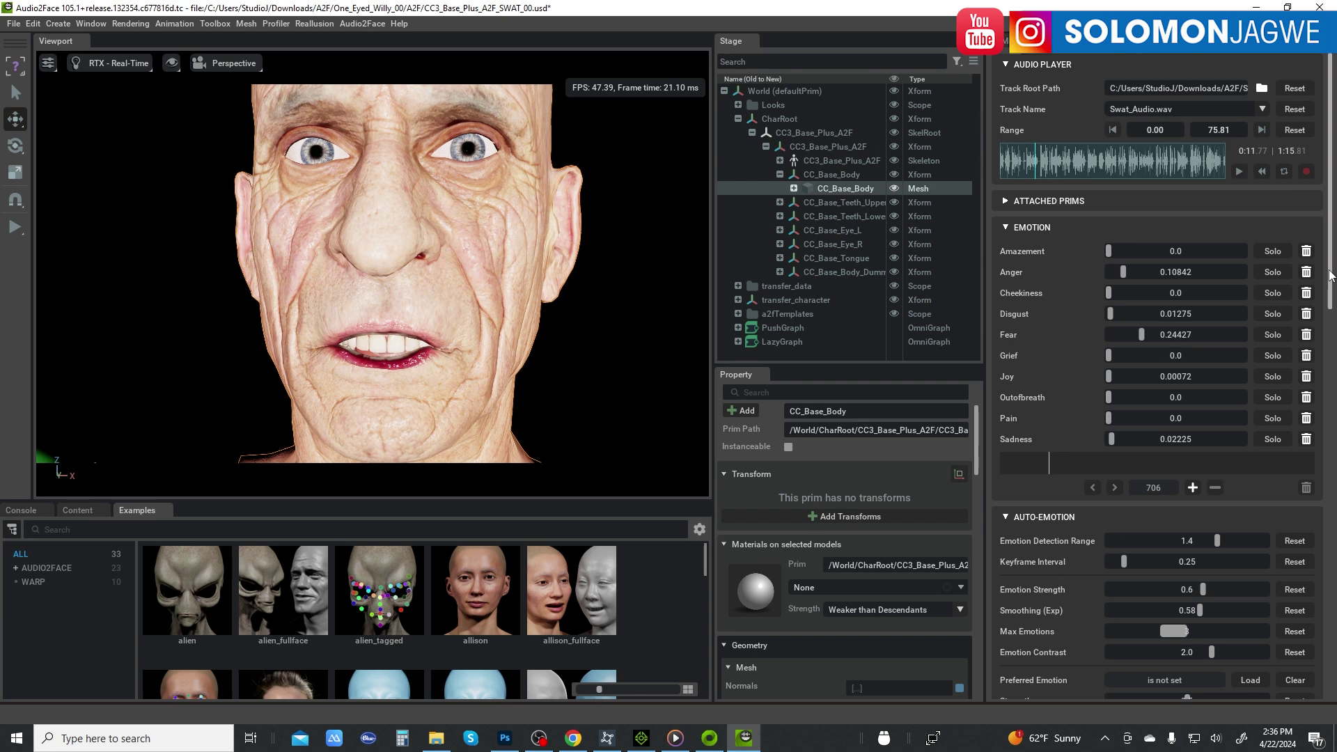
left_click_drag(1331, 275, 1330, 382)
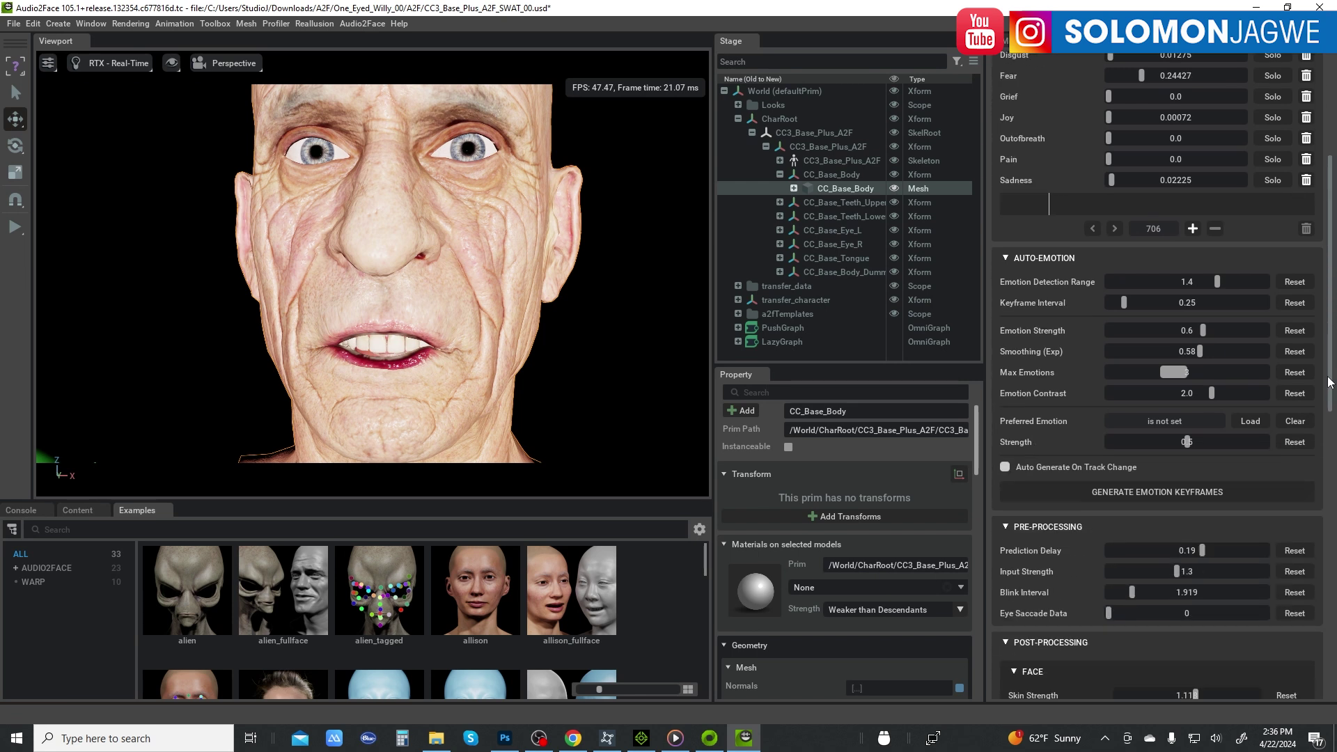
left_click(1152, 491)
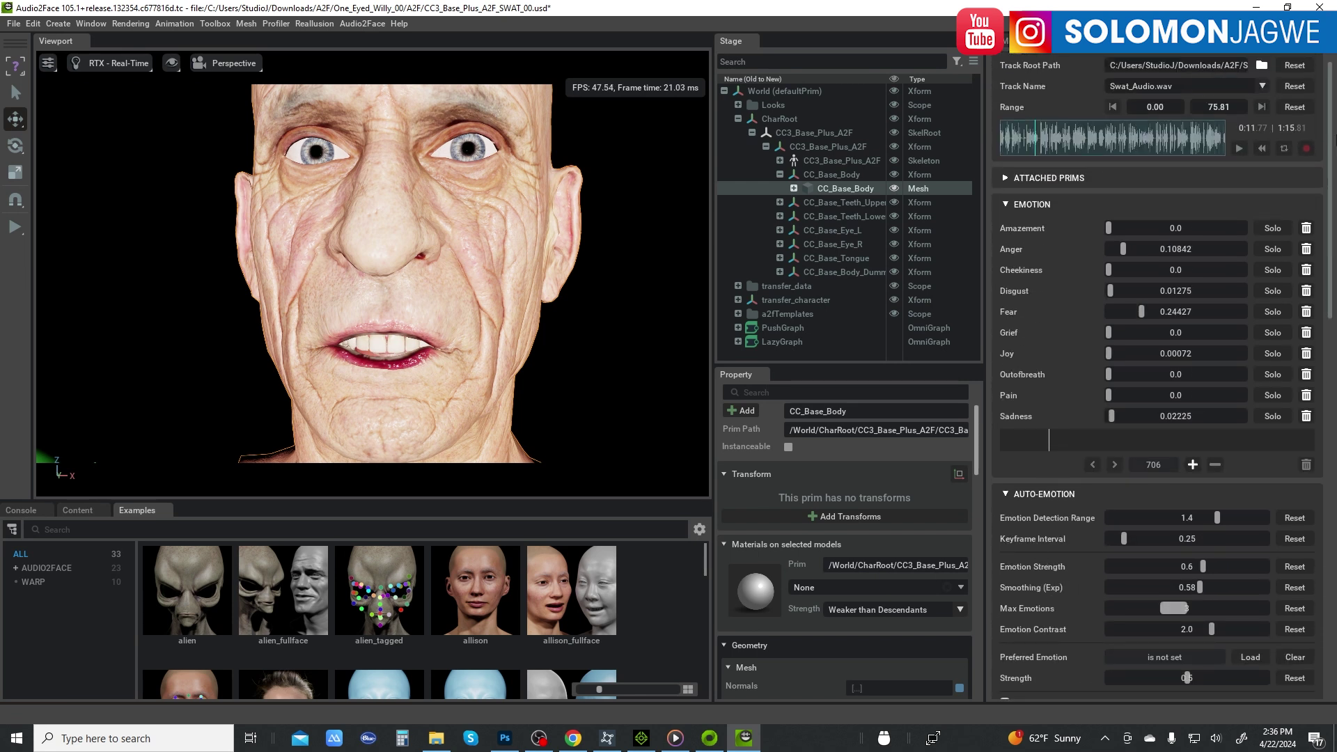
left_click(1239, 150)
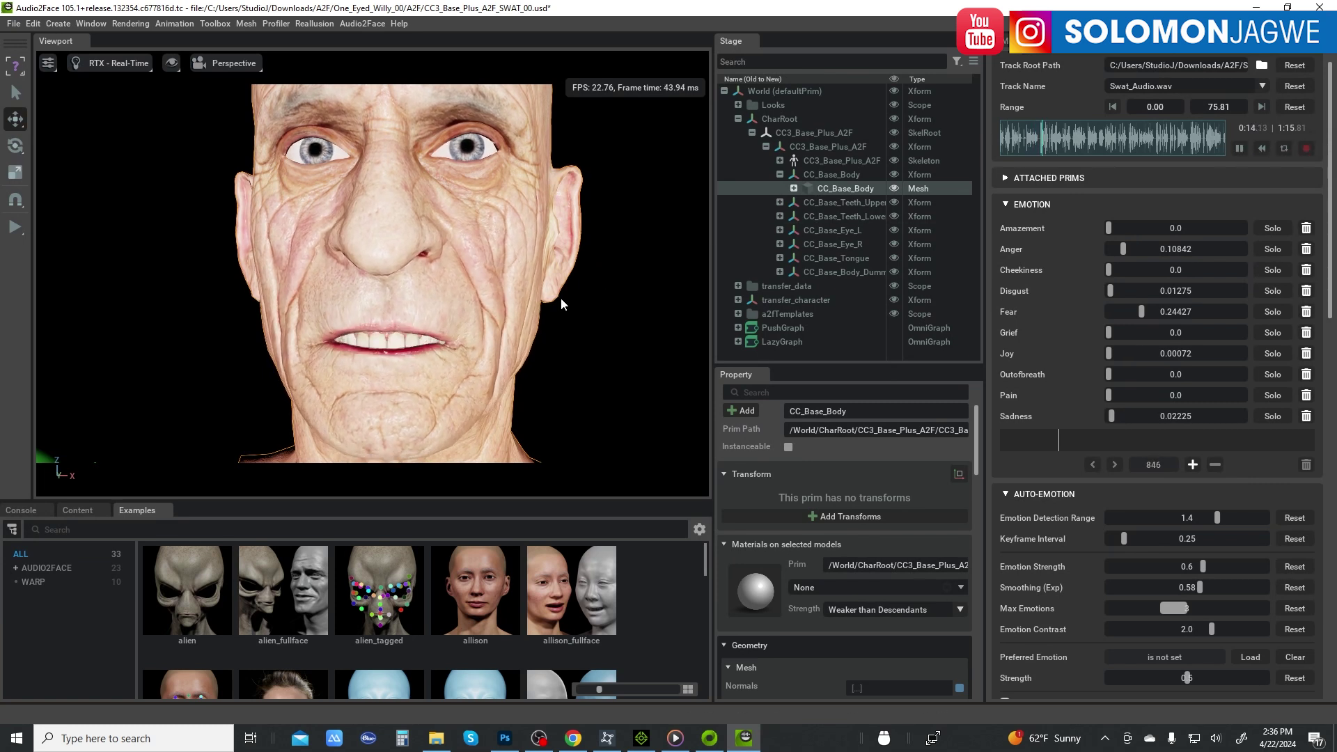
scroll(552, 297, "down", 3)
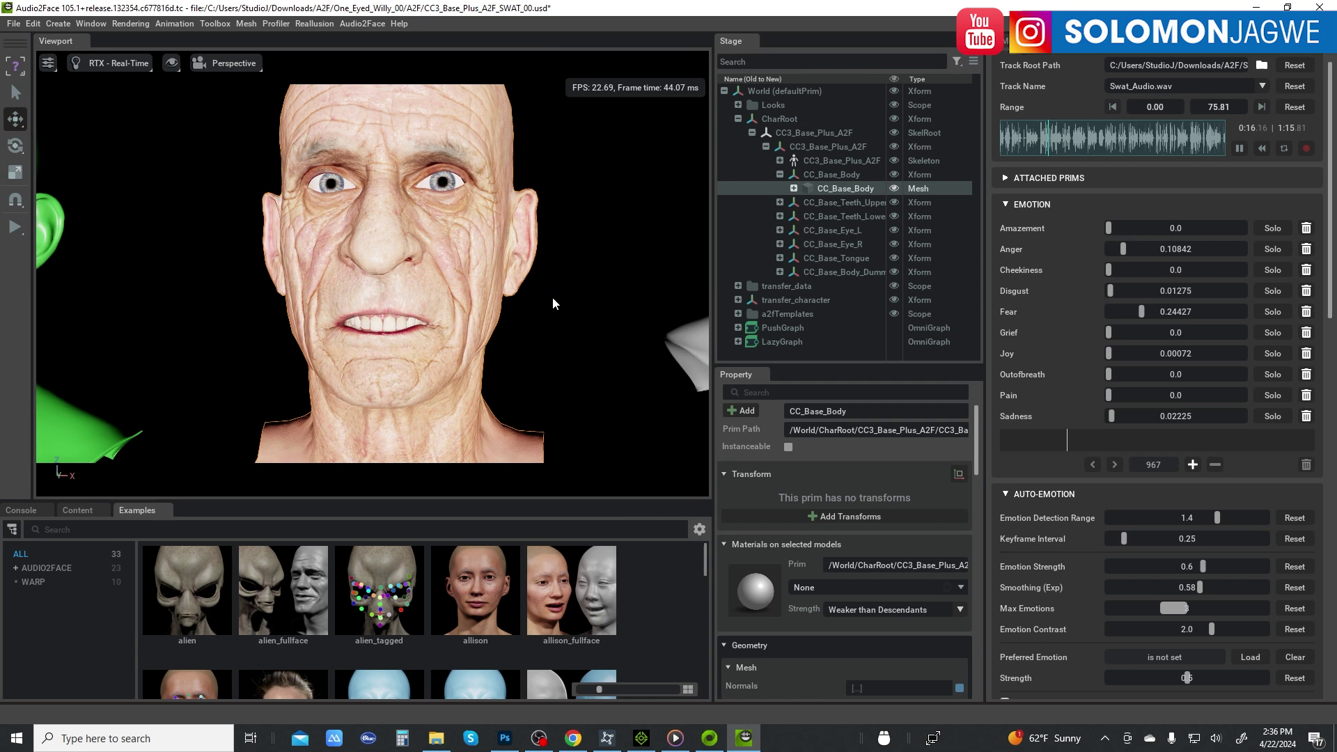
left_click(1238, 149)
Regenerate the emotion keyframes across the whole track, leaving Sadness dominant and Fear at 0.1223.
scroll(1302, 472, "down", 5)
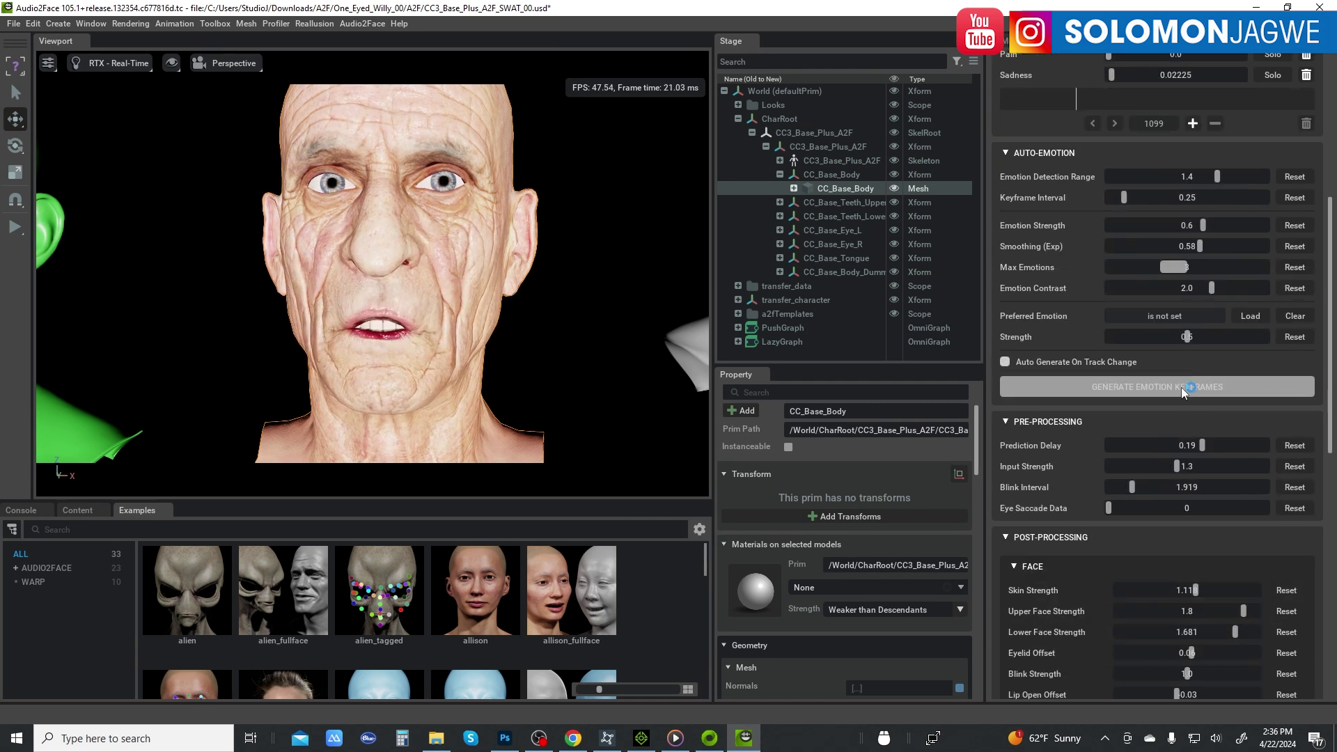
left_click(1181, 388)
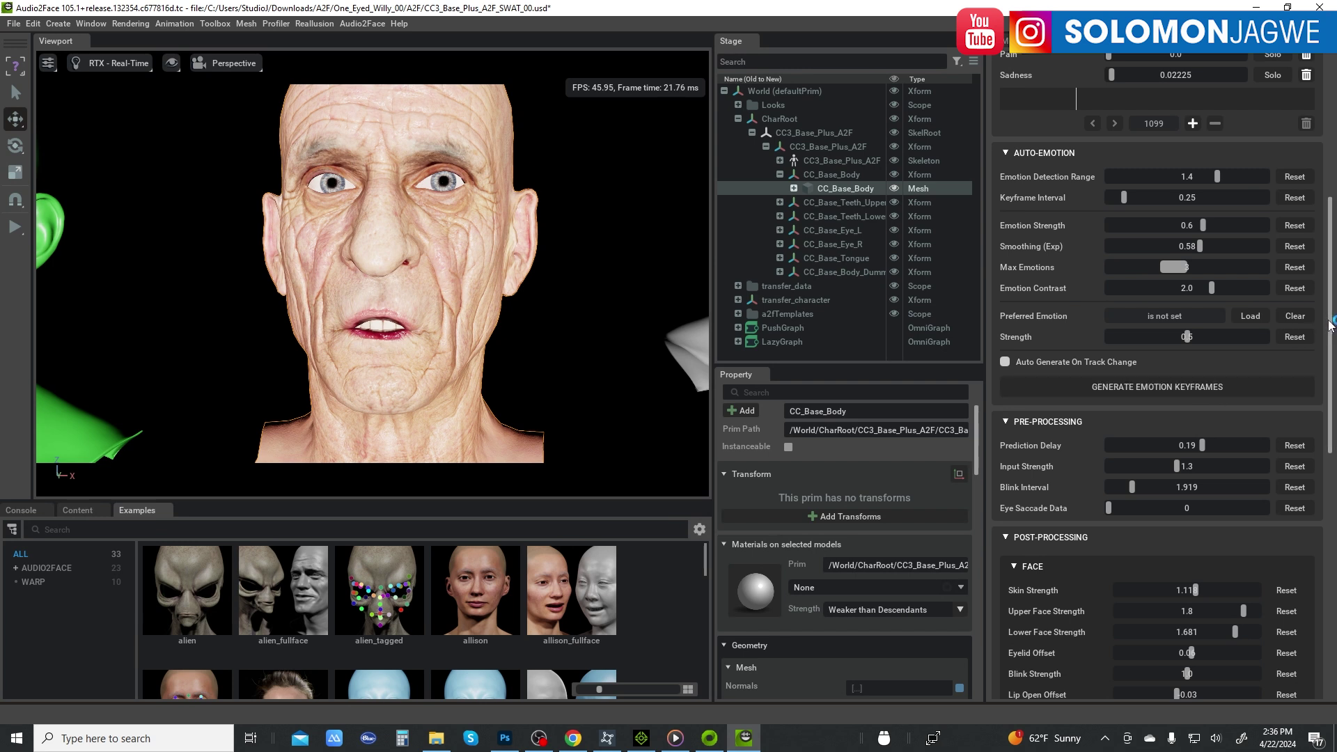
scroll(1330, 301, "up", 1)
scroll(1330, 301, "up", 5)
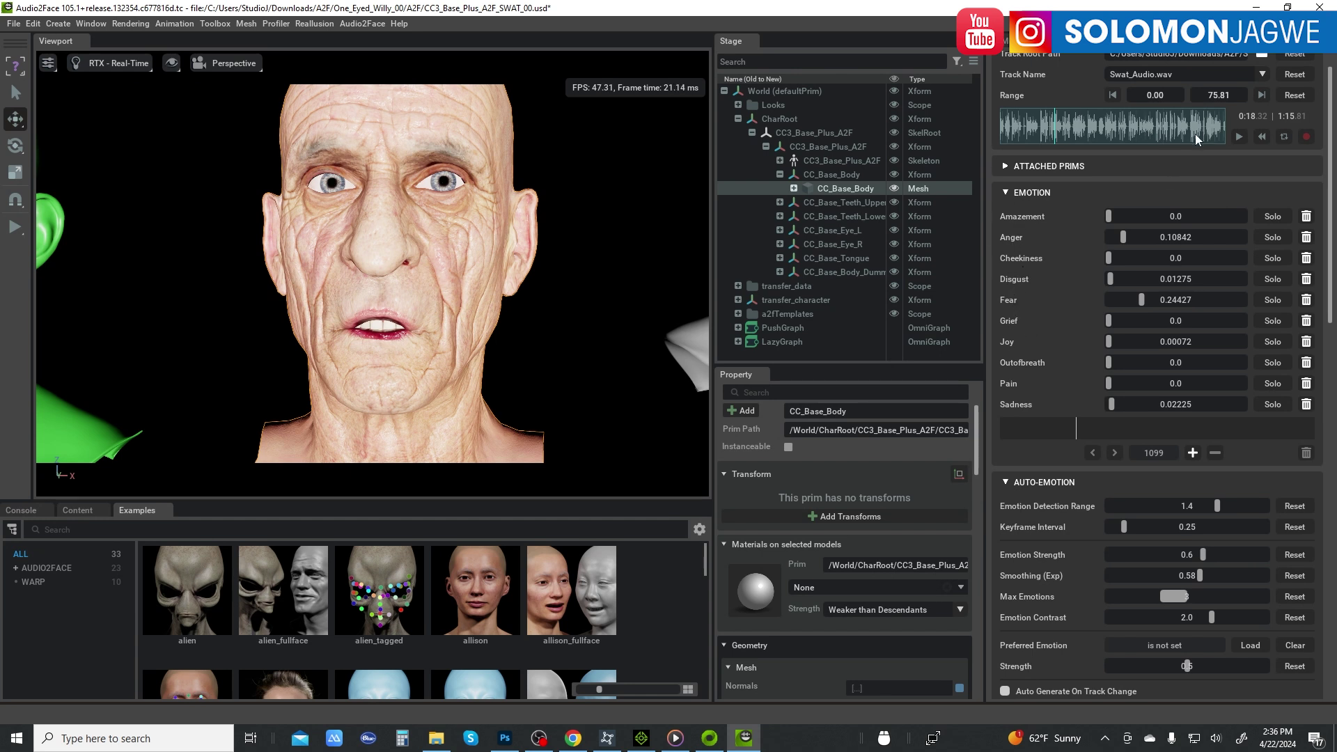
scroll(1331, 254, "down", 5)
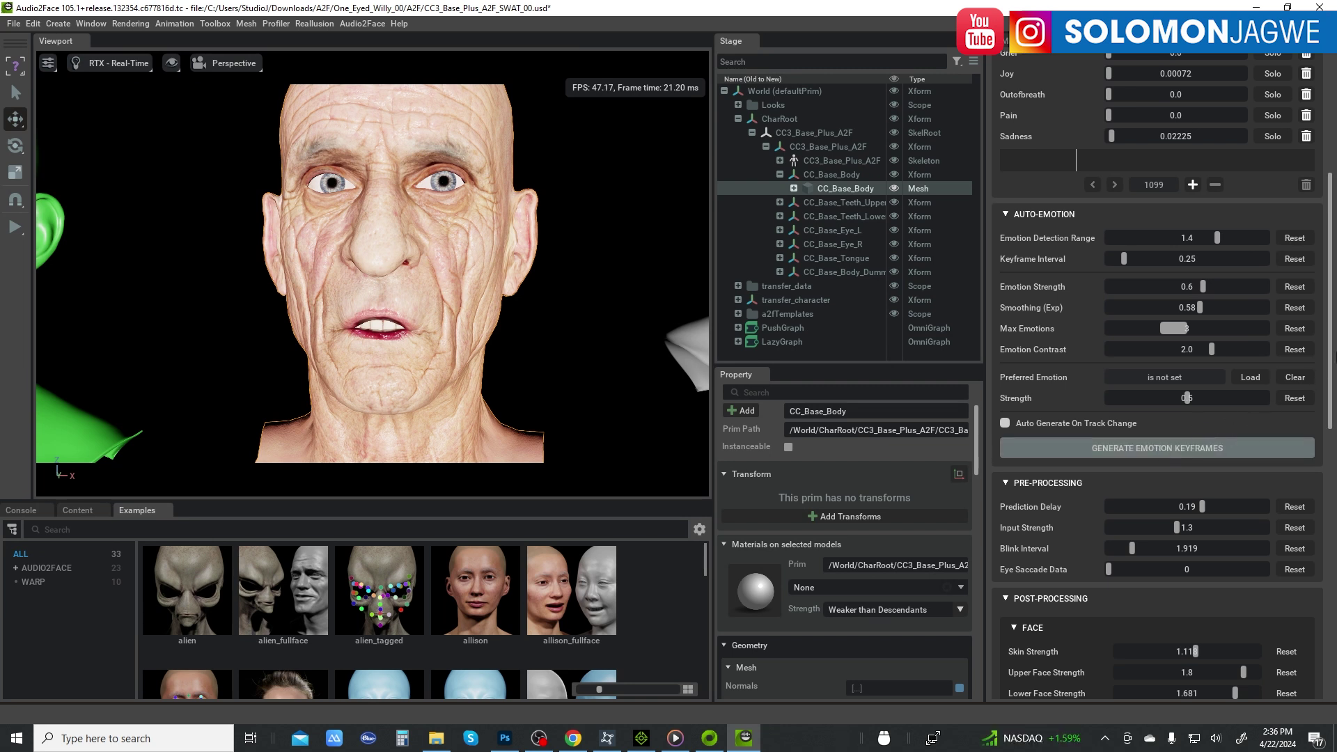
left_click(1094, 451)
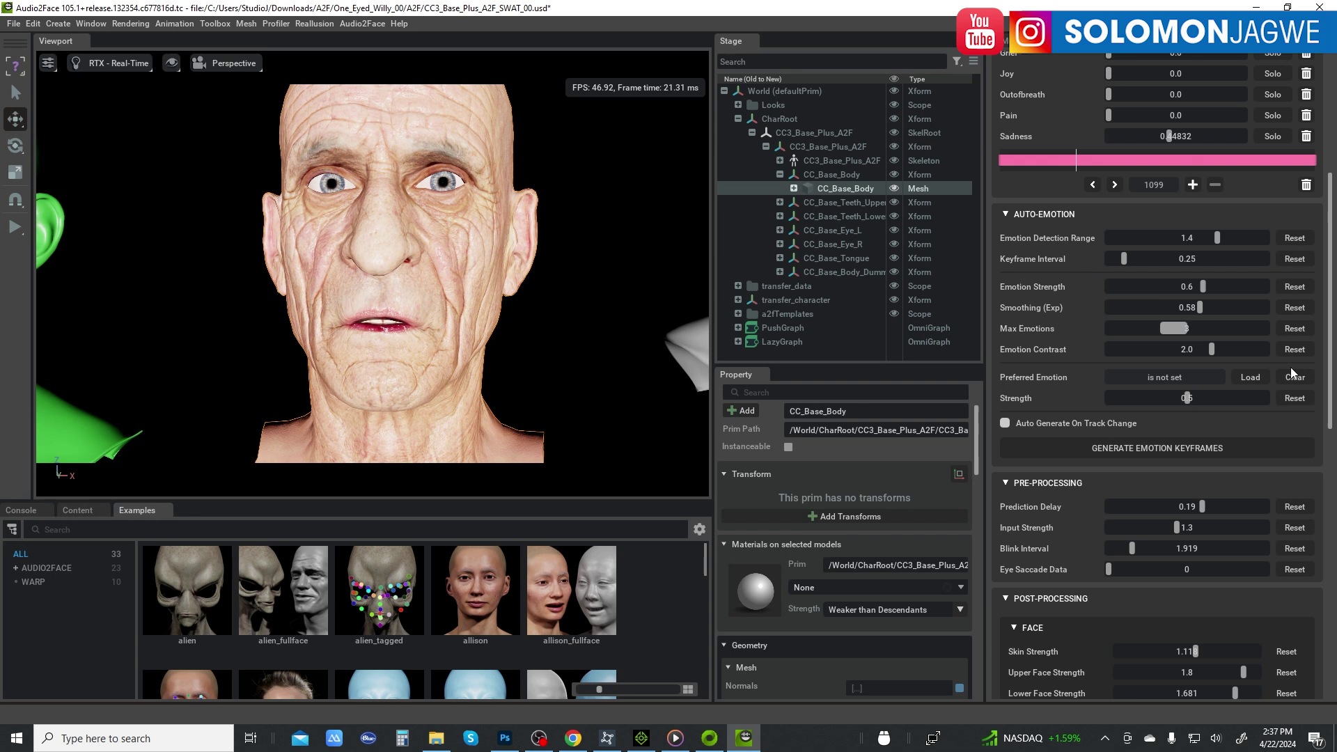
scroll(1331, 355, "up", 3)
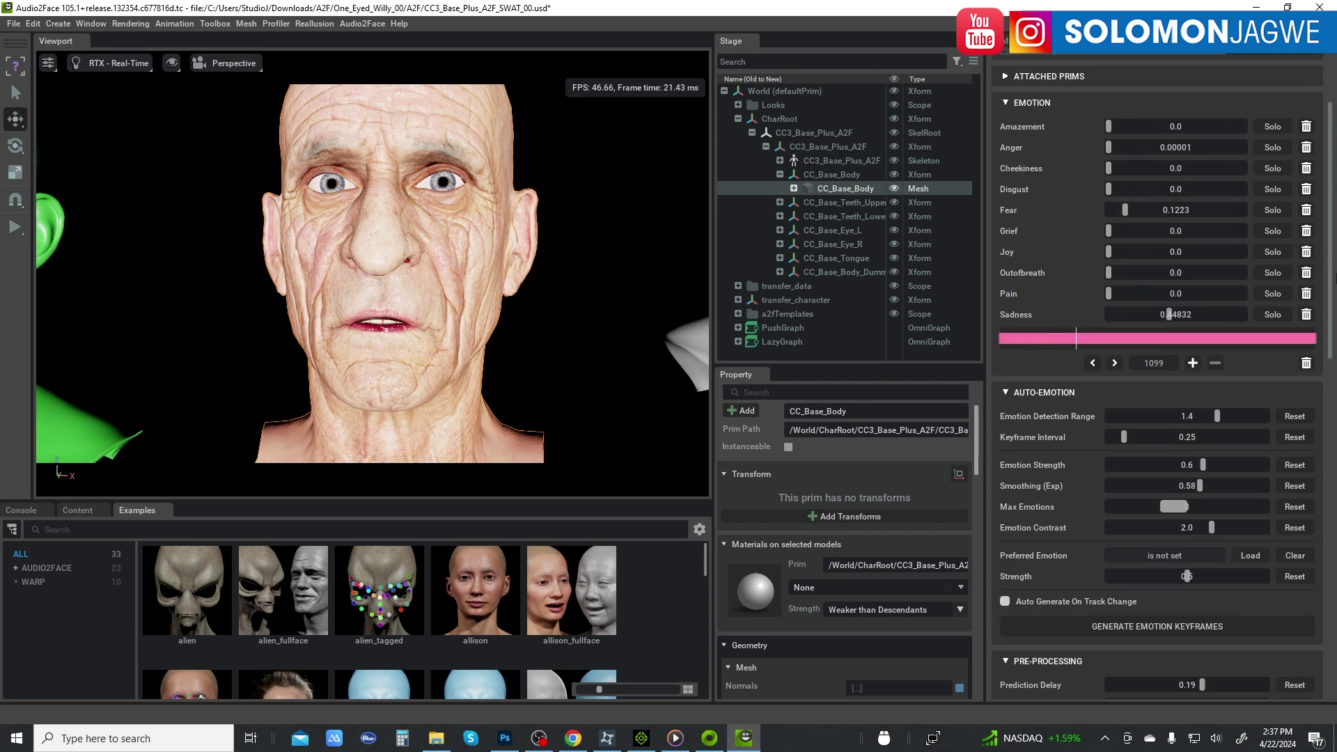
scroll(1095, 418, "up", 1)
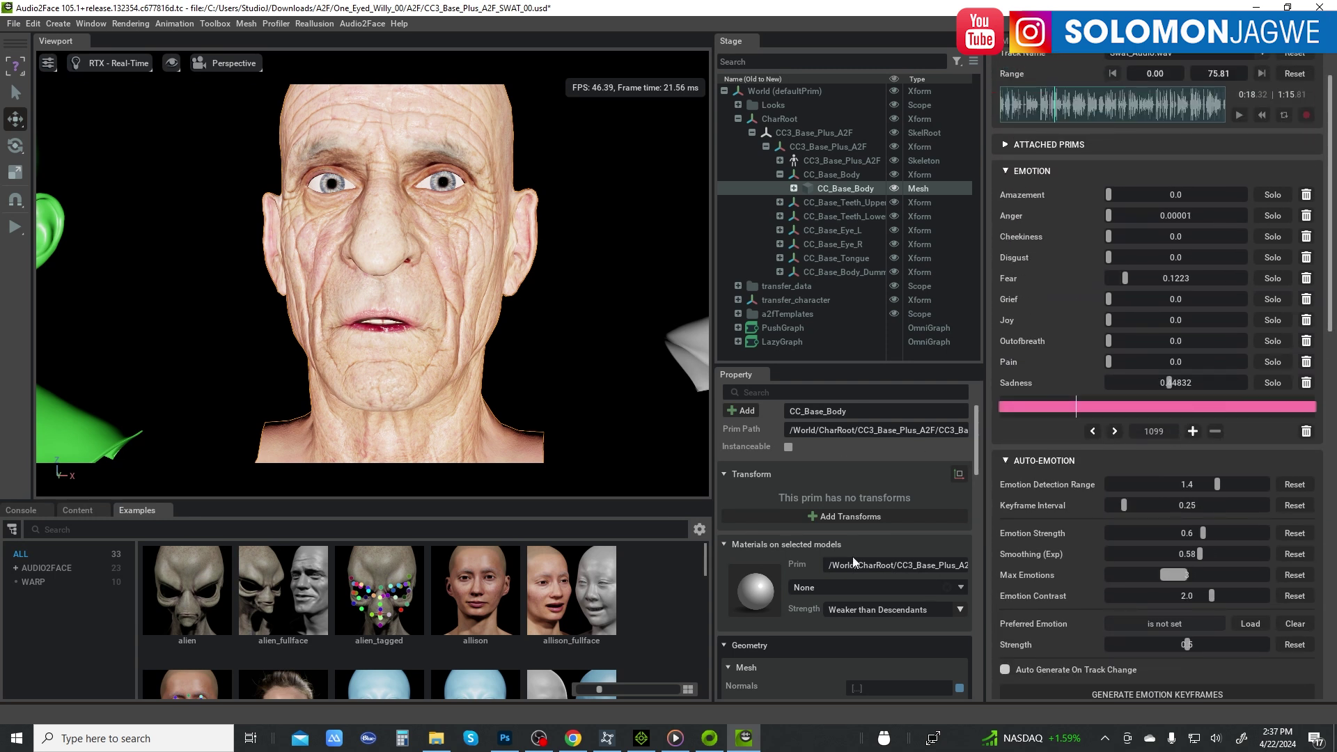
left_click(1260, 114)
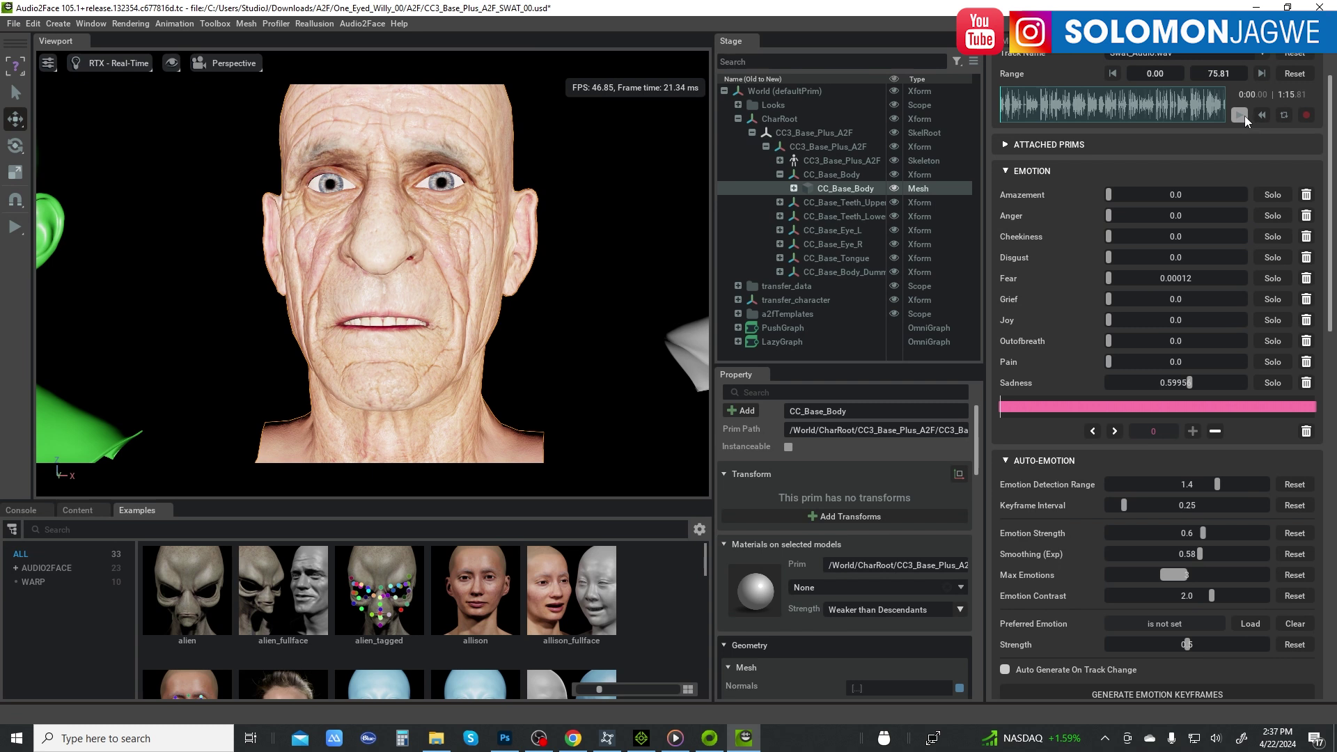
left_click(1240, 115)
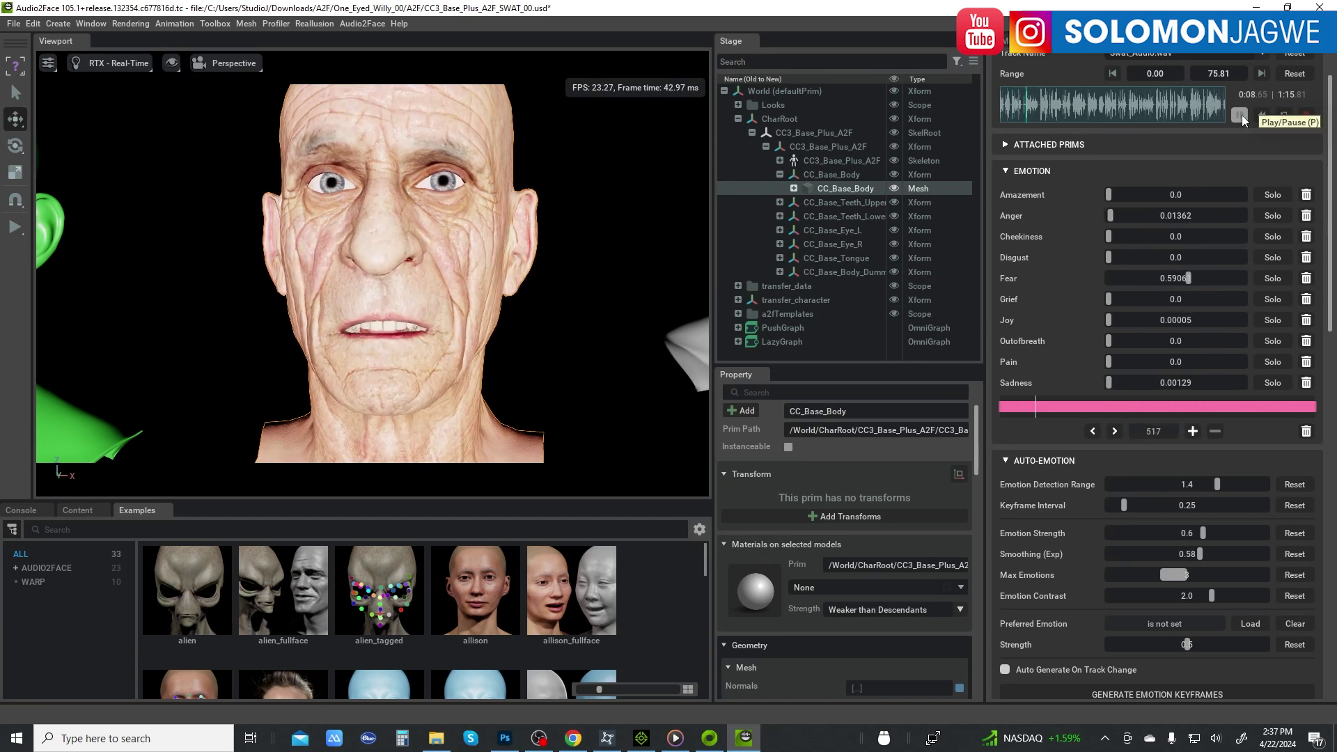
key("space")
scroll(571, 336, "up", 5)
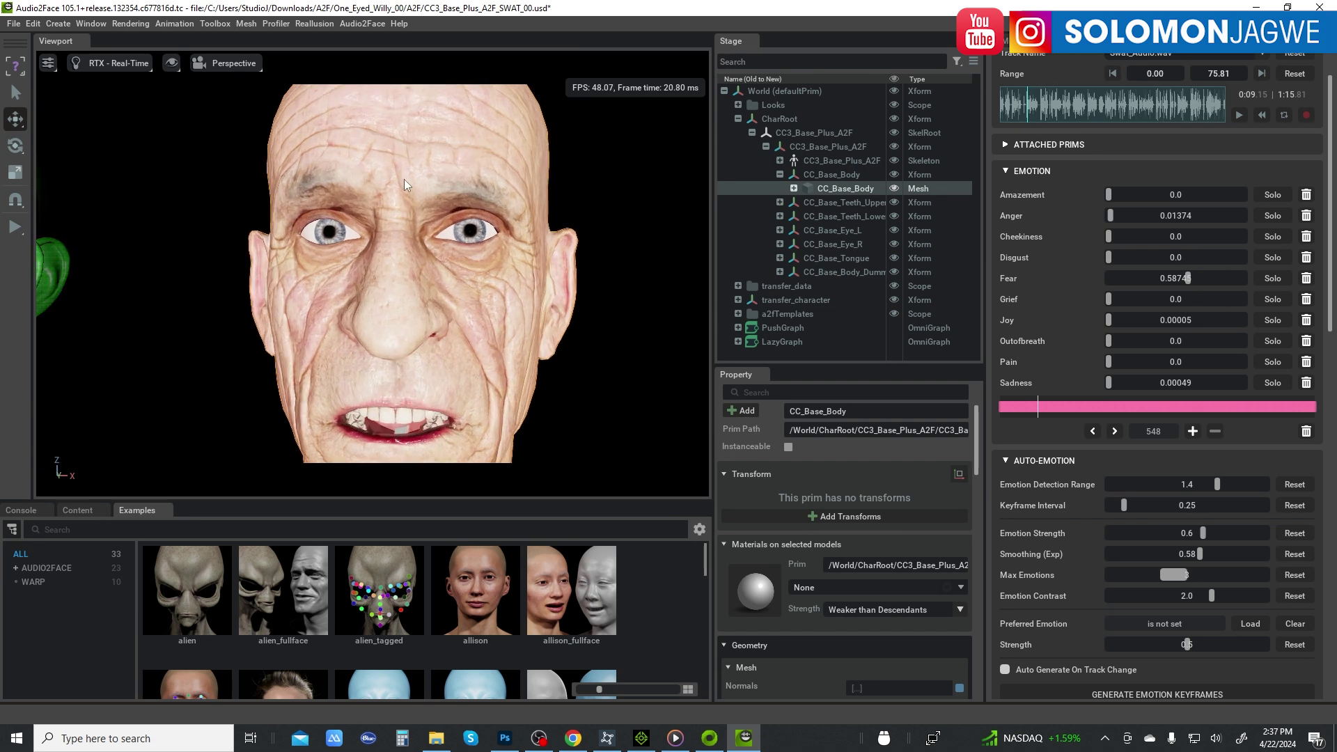
scroll(404, 178, "up", 1)
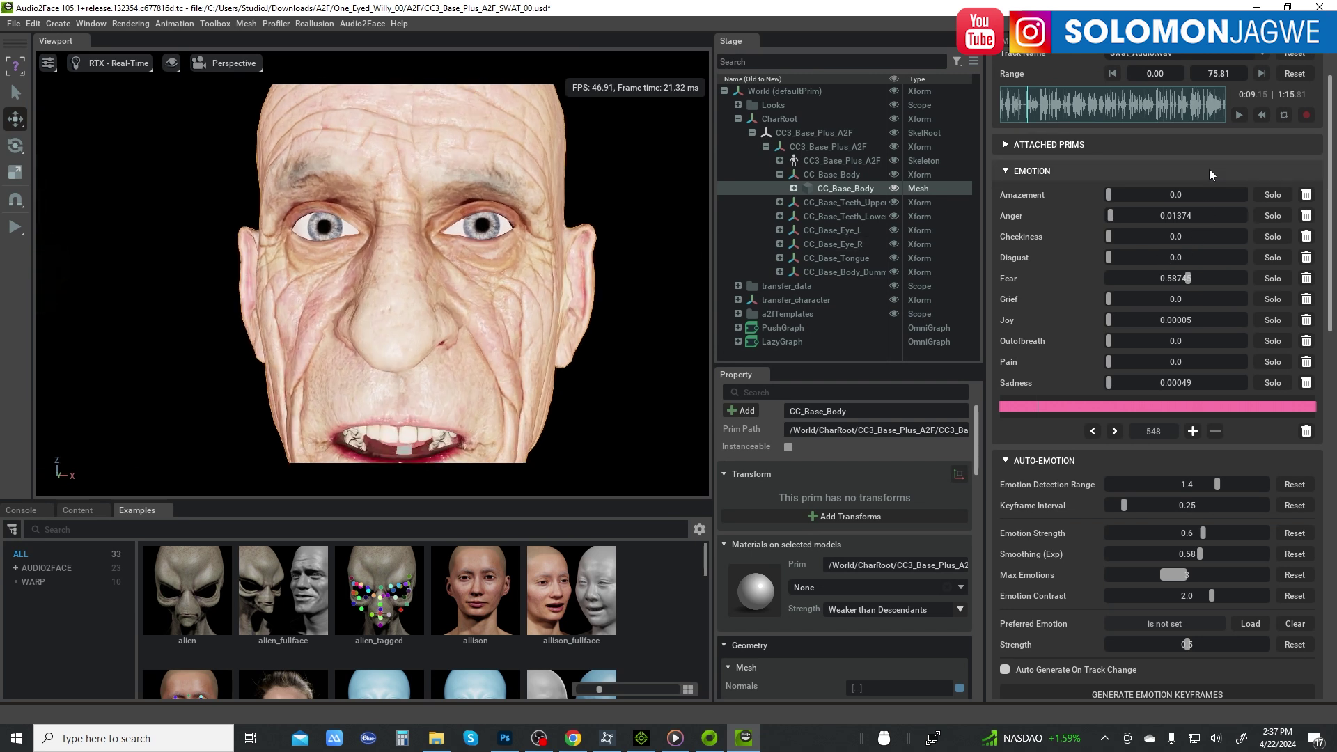
left_click_drag(1329, 277, 1327, 521)
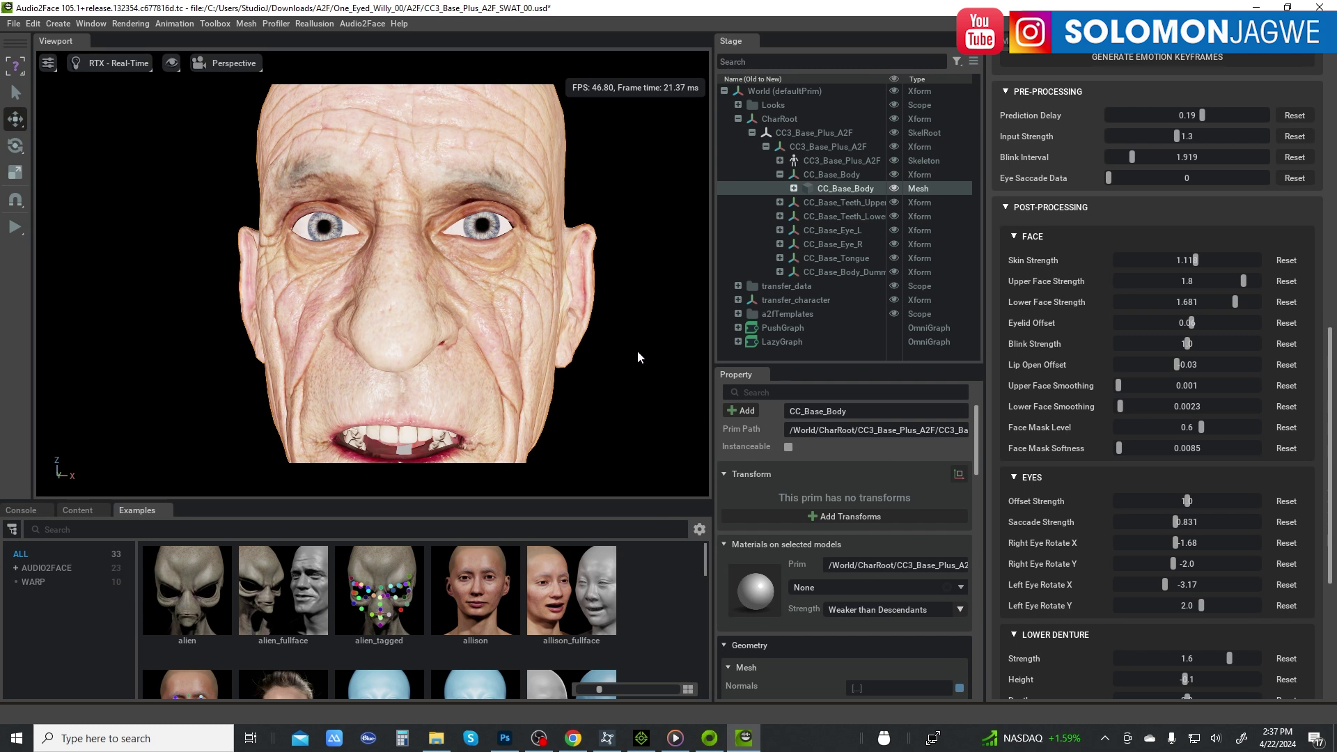
scroll(582, 344, "down", 4)
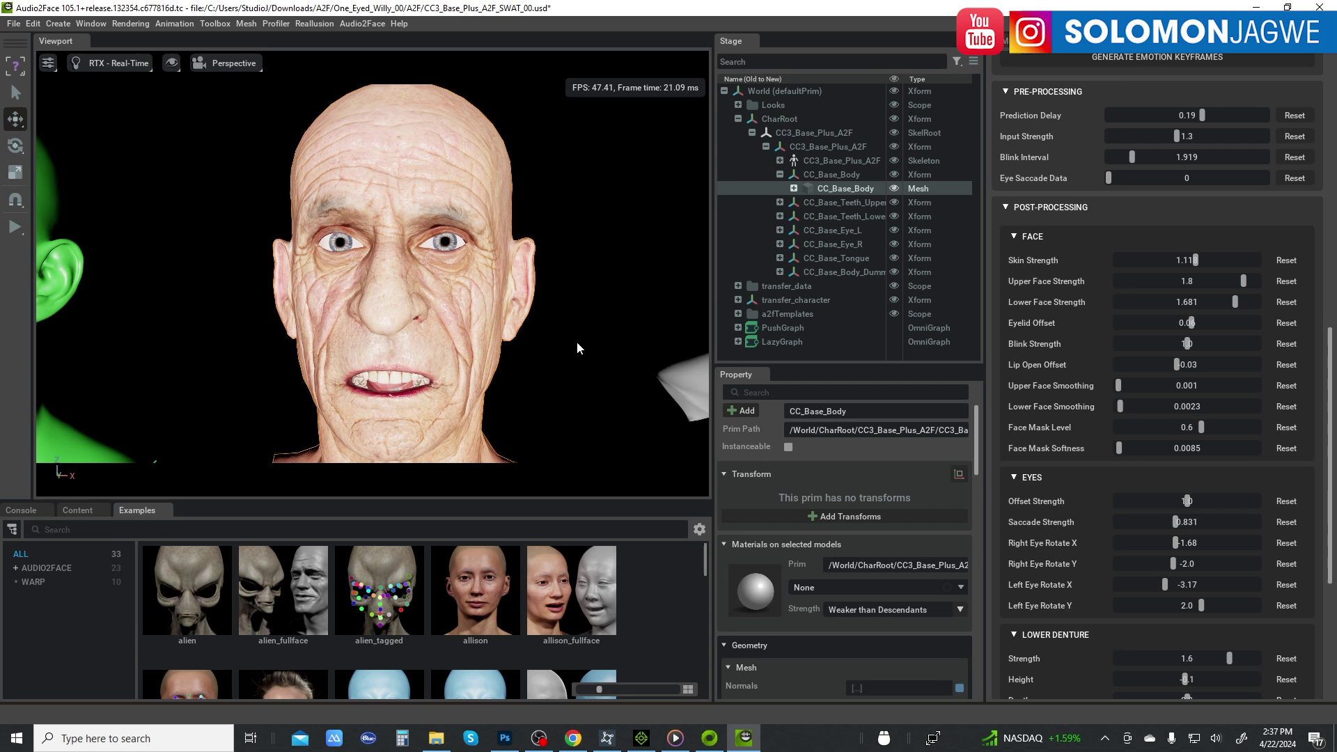
scroll(553, 357, "down", 2)
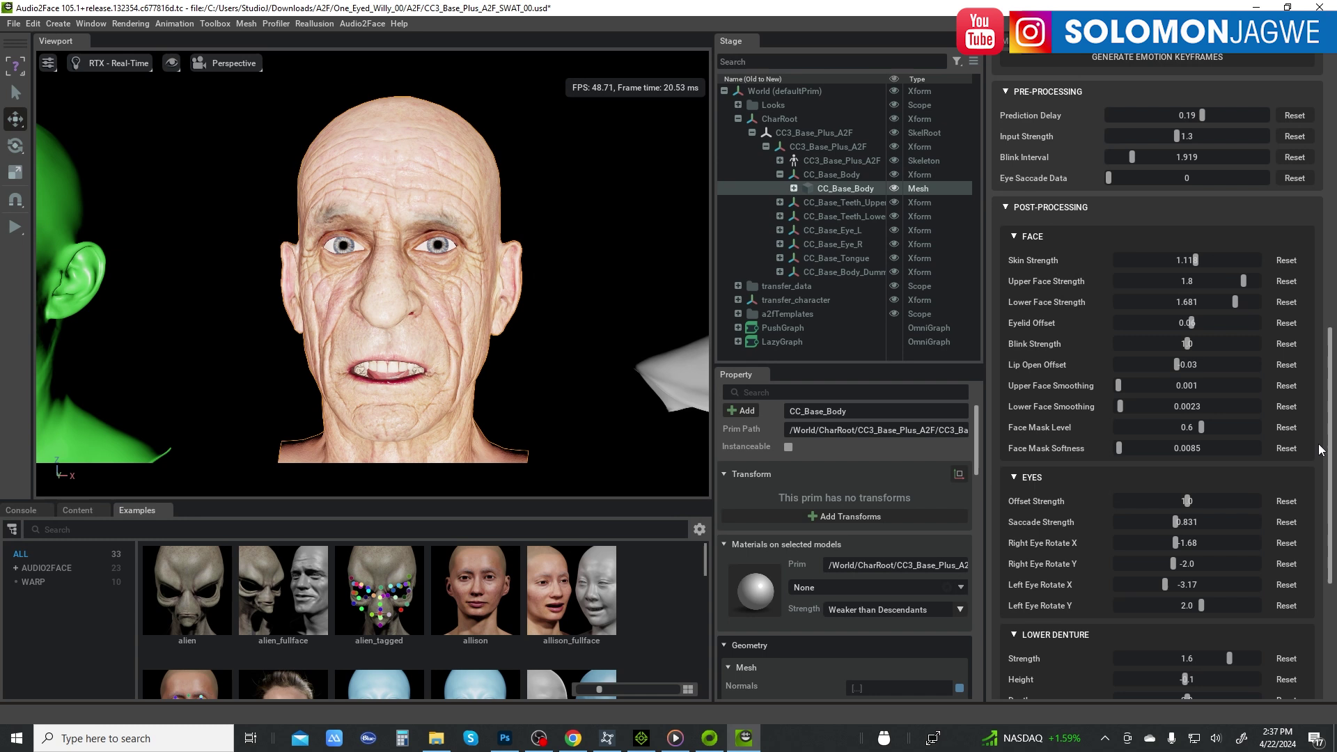
scroll(1301, 433, "up", 4)
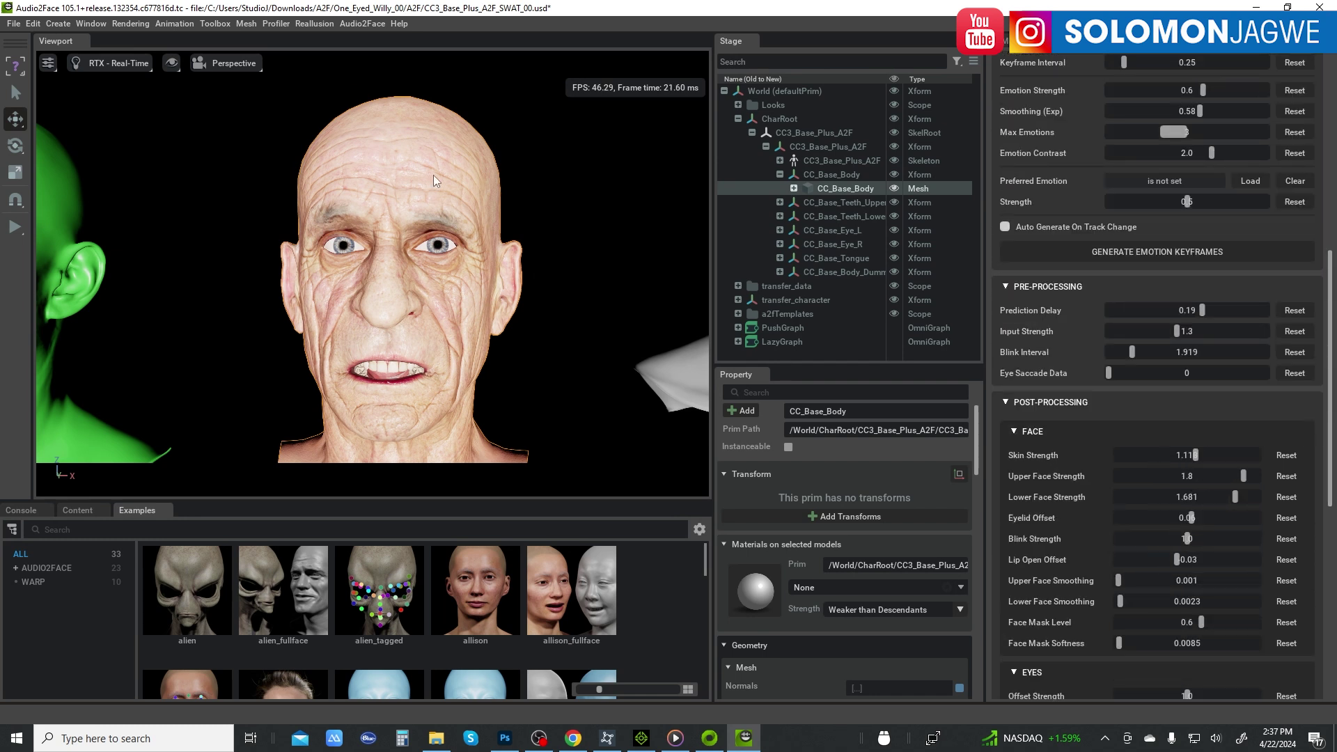
Review the Data Conversion export settings (a2f_export_Swat), then open the CC Character Auto Setup window.
left_click(311, 23)
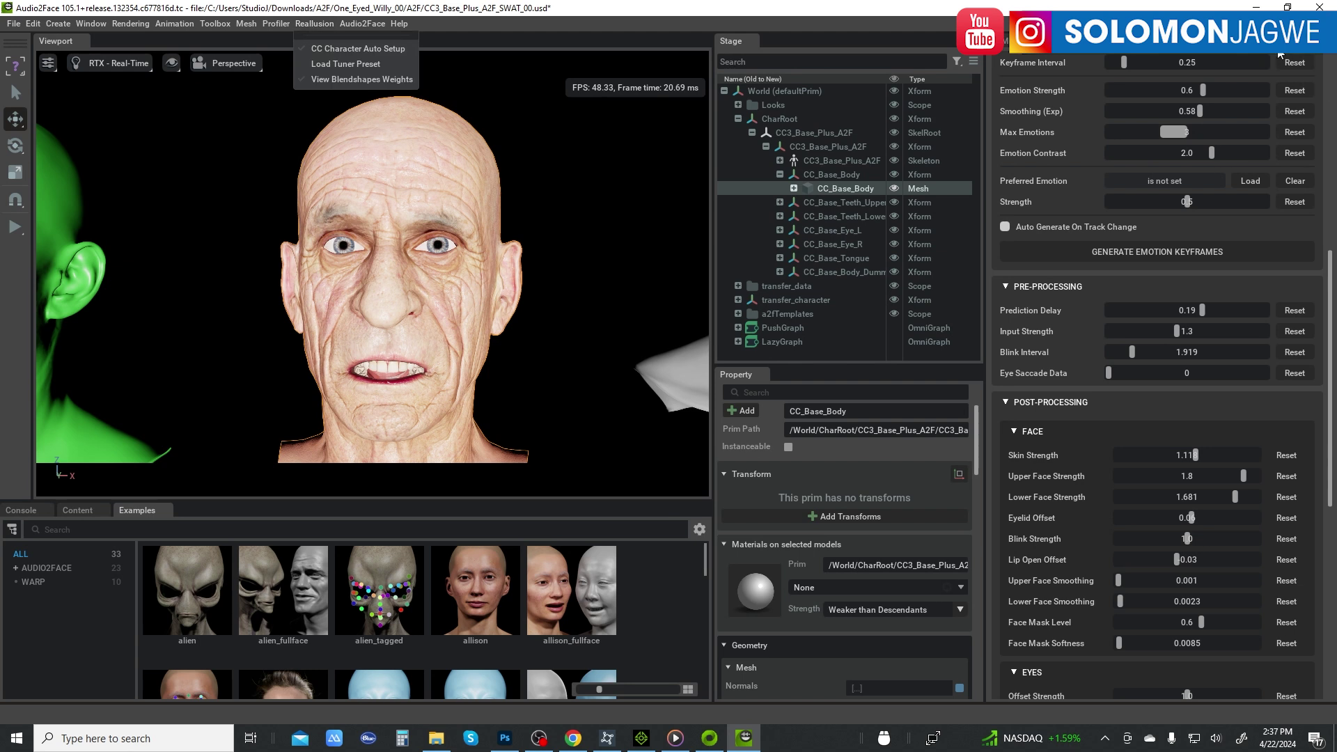
left_click(1234, 45)
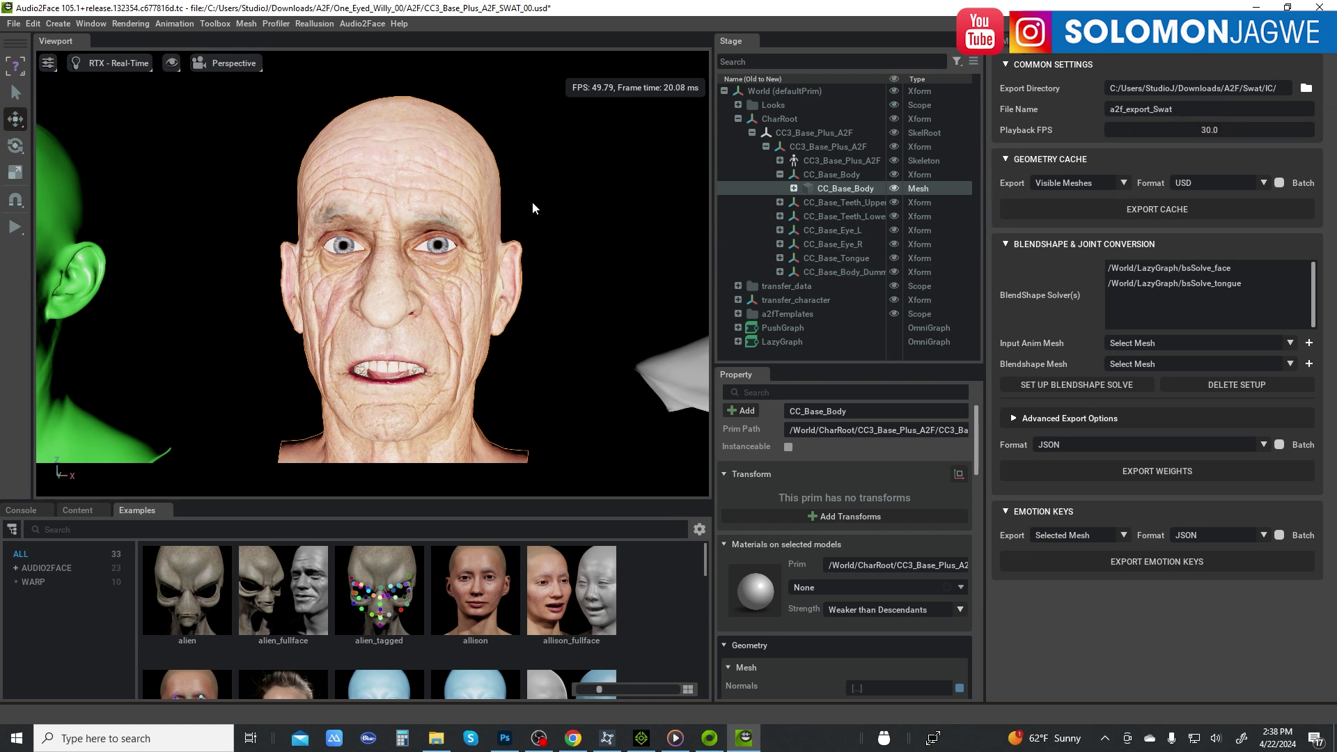
left_click(311, 24)
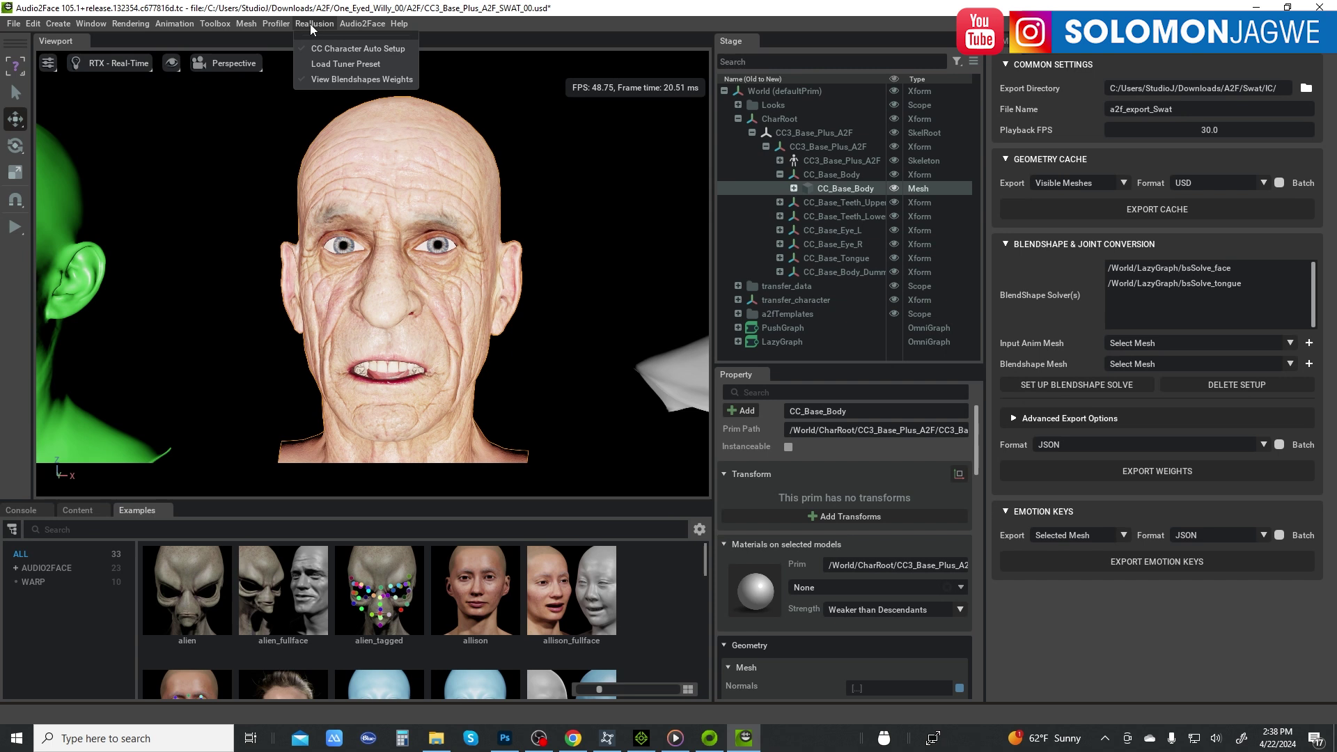
left_click(344, 50)
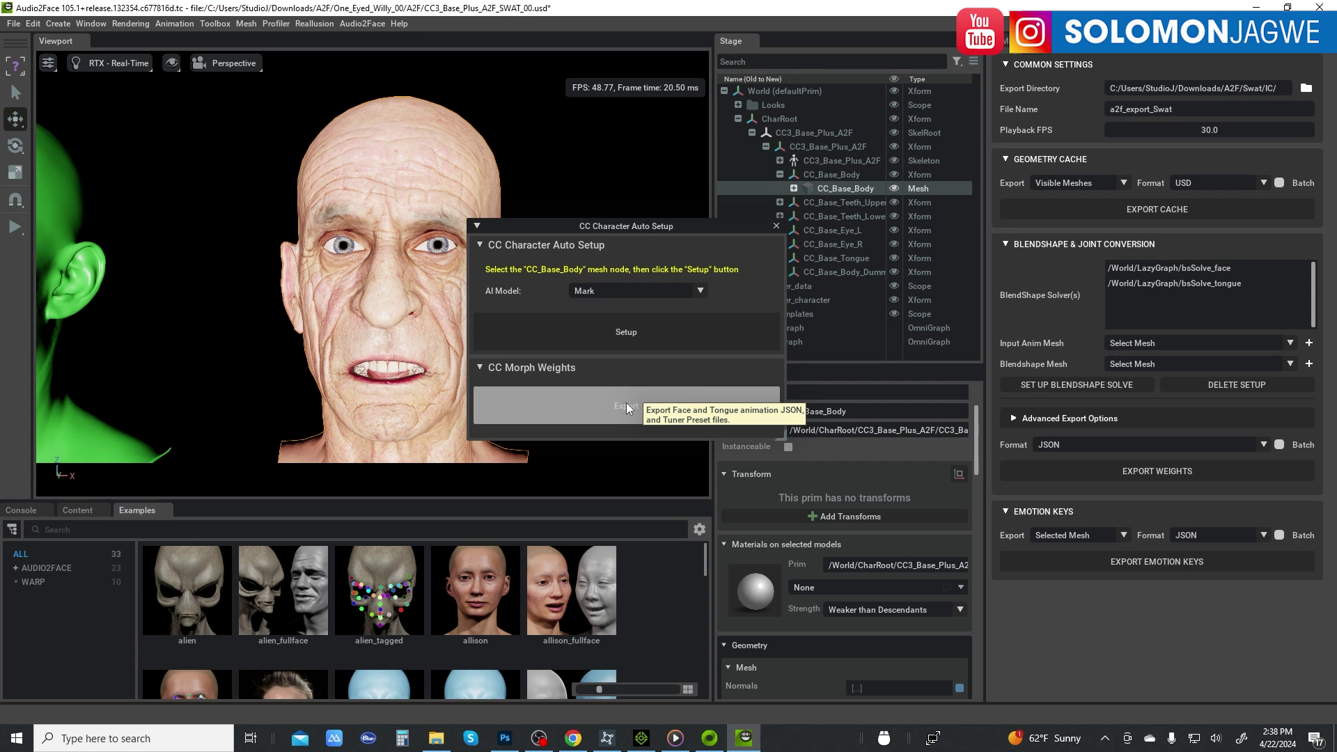
Copy the Swat\IC export directory path and open that folder in File Explorer.
left_click(1307, 88)
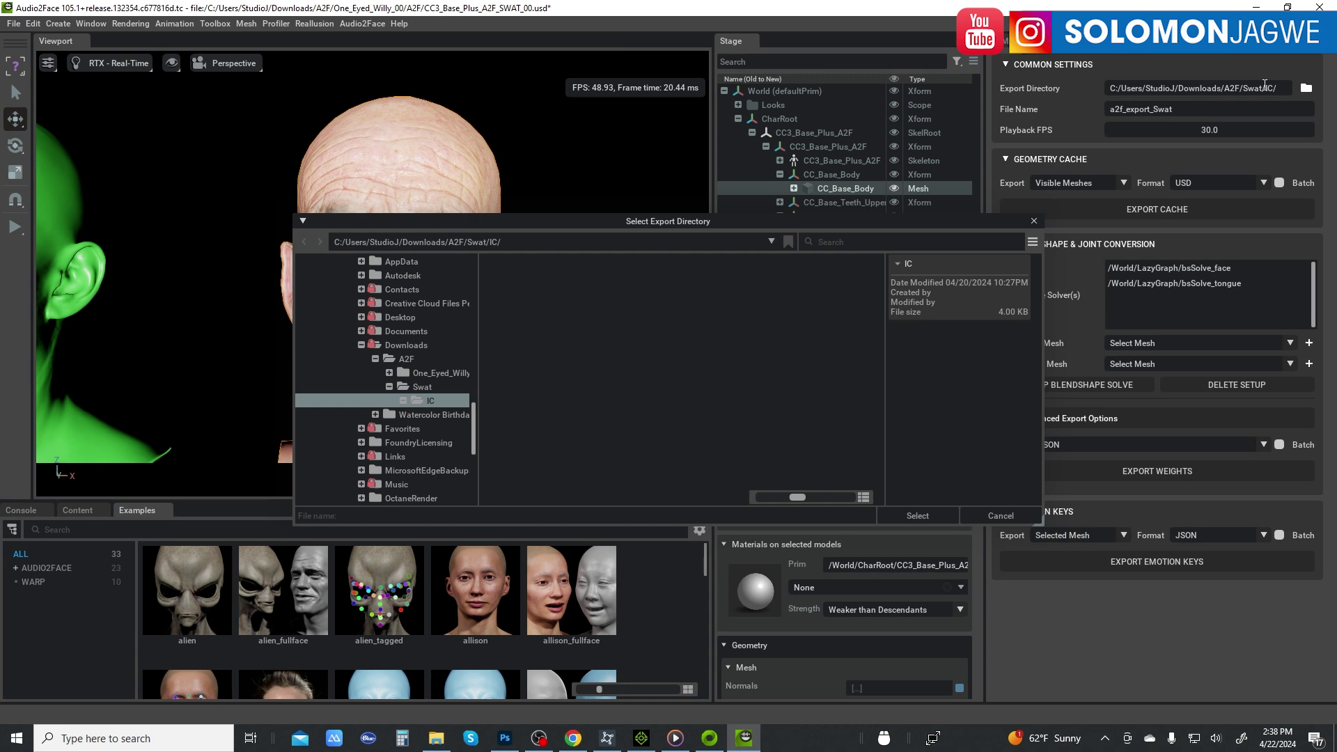
left_click(1034, 221)
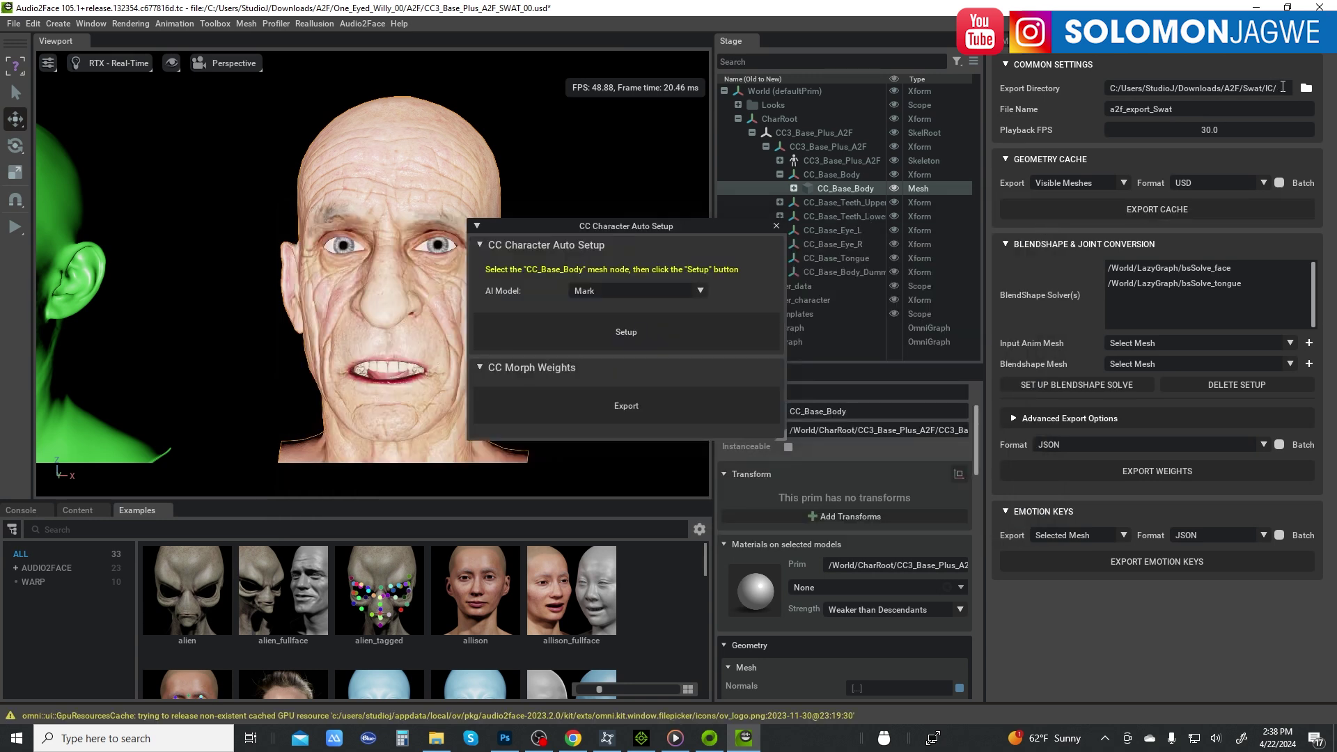
left_click_drag(1282, 87, 1098, 86)
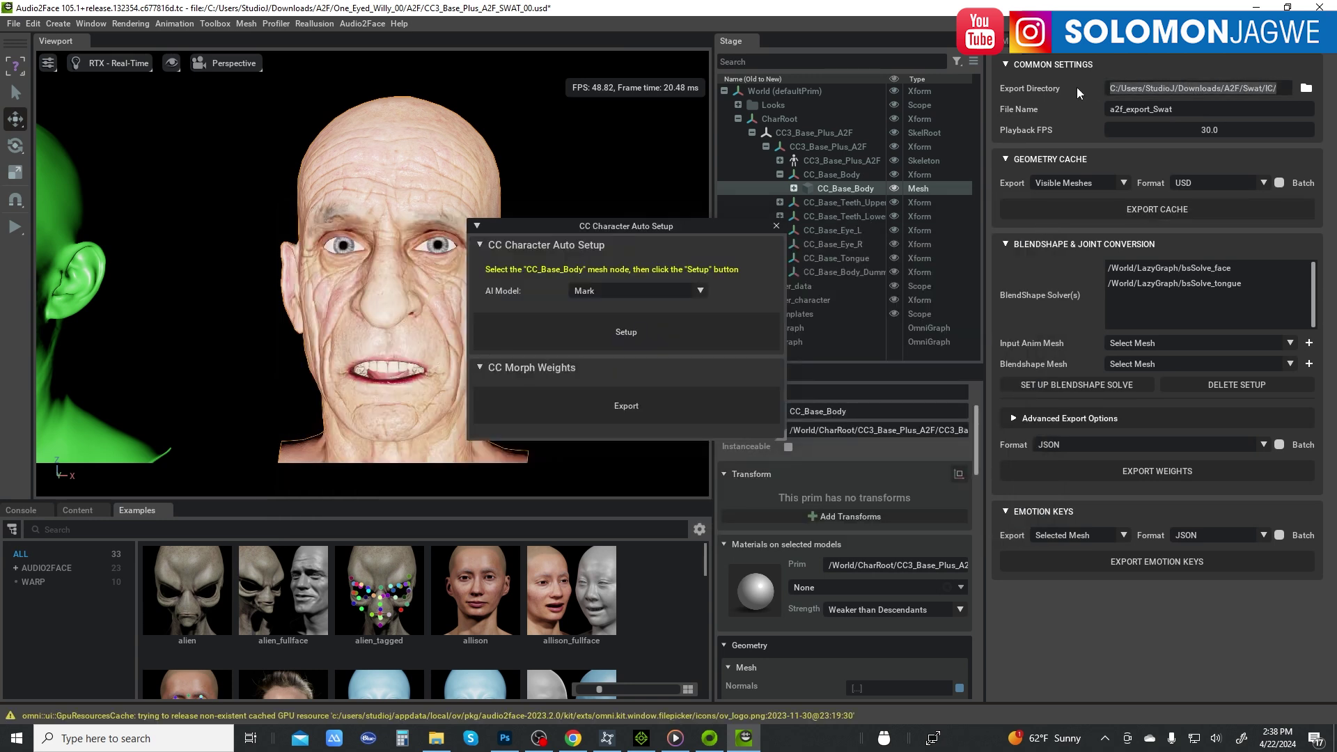
key("alt+Tab")
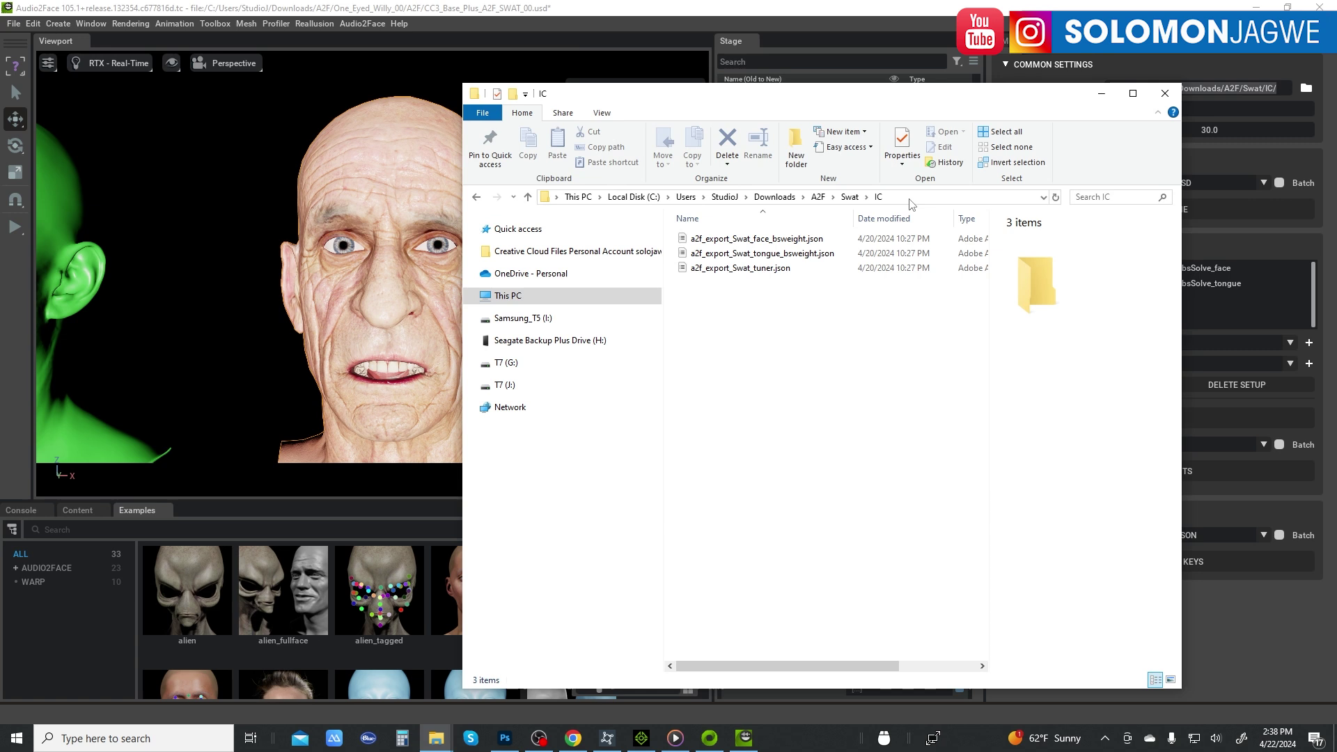
Close the IC folder window and minimize Audio2Face to bring iClone 8 forward.
left_click(1102, 92)
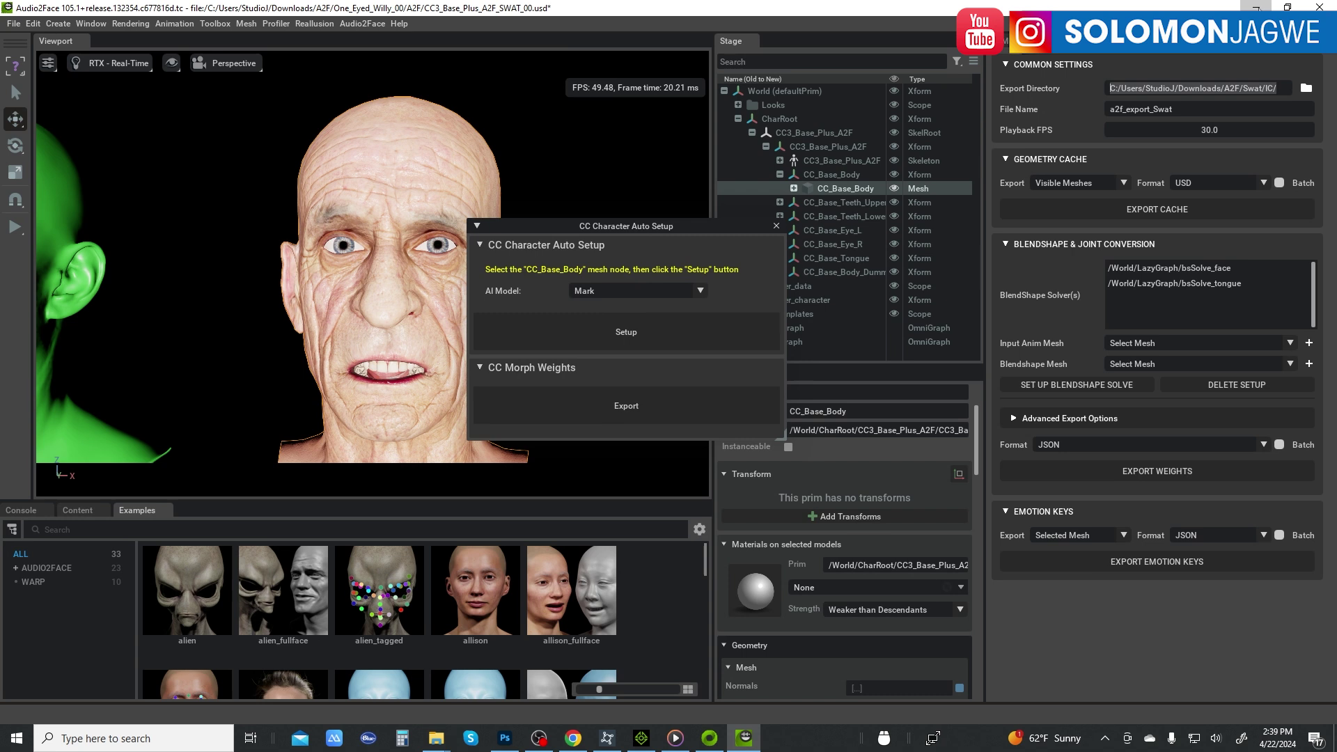
left_click(1256, 8)
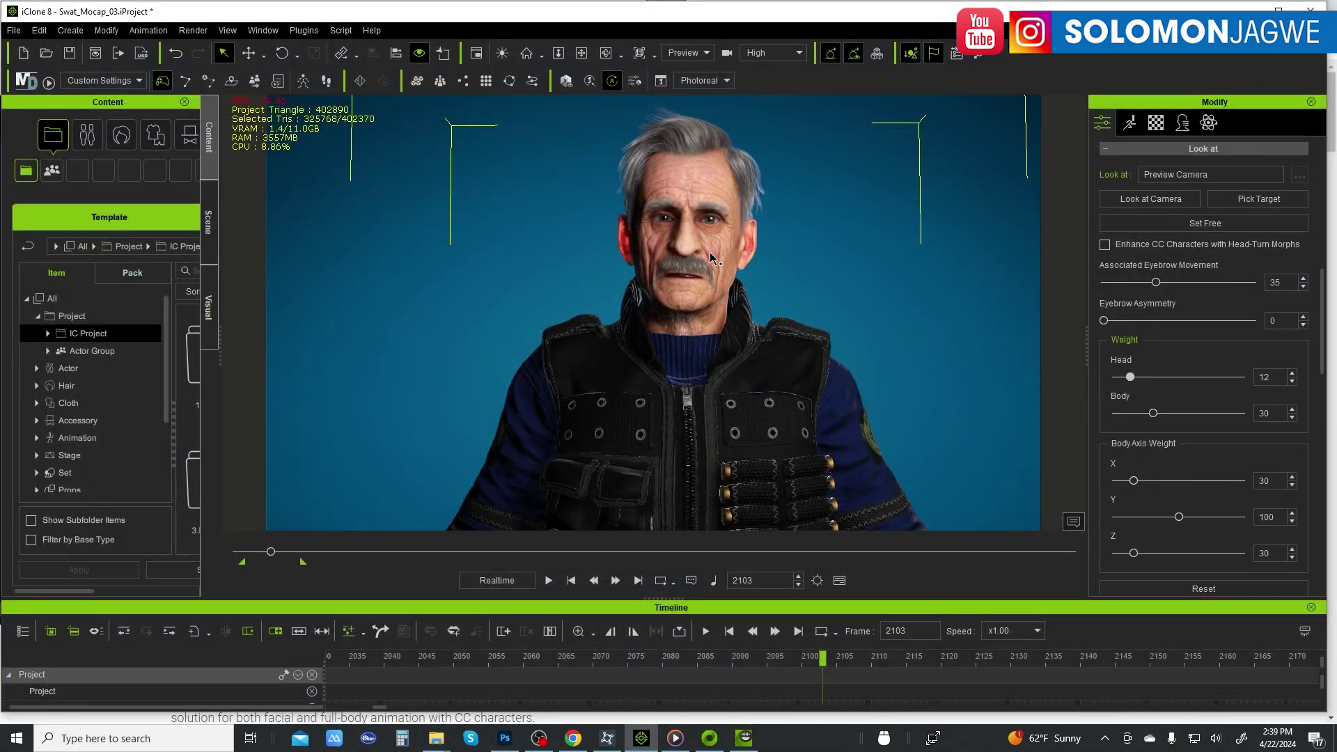
Rewind to frame 595 and load a2f_export_Swat_face_bsweight.json into the NVIDIA Audio2Face plugin.
left_click(571, 580)
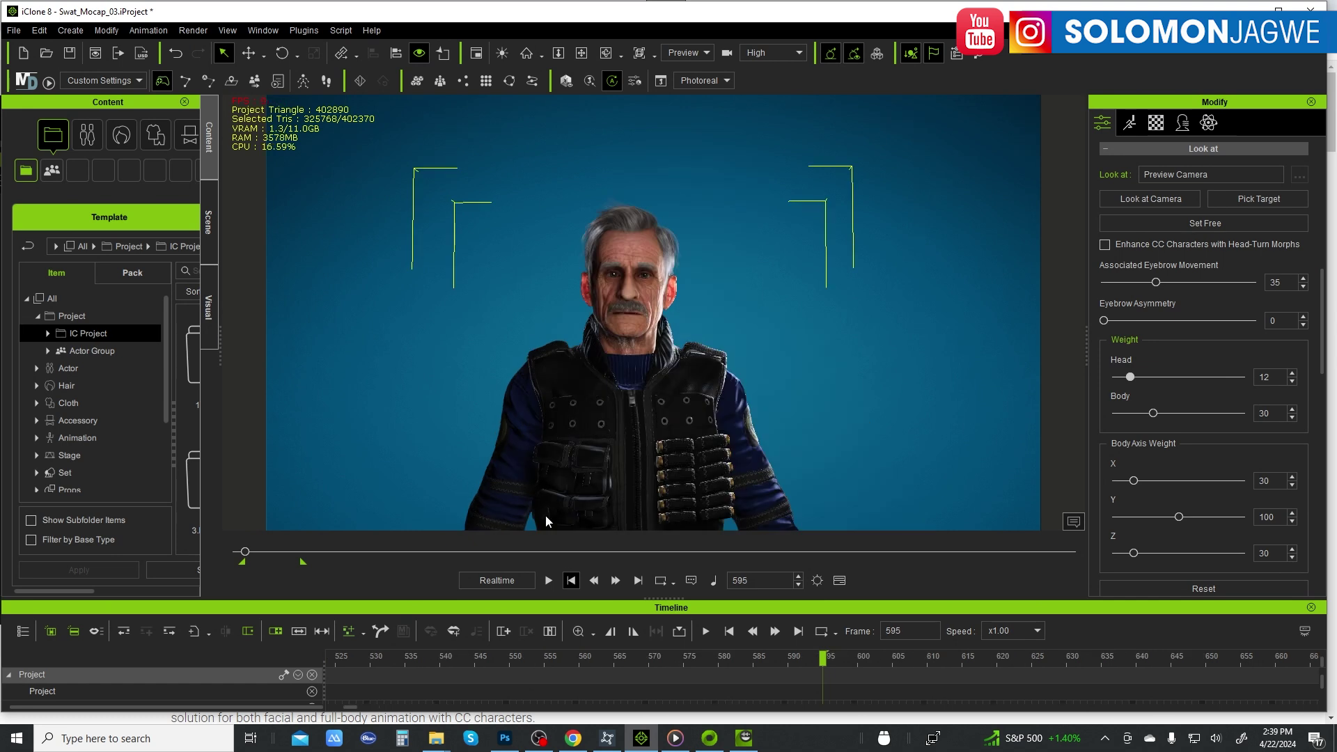
left_click(301, 31)
mouse_move(370, 178)
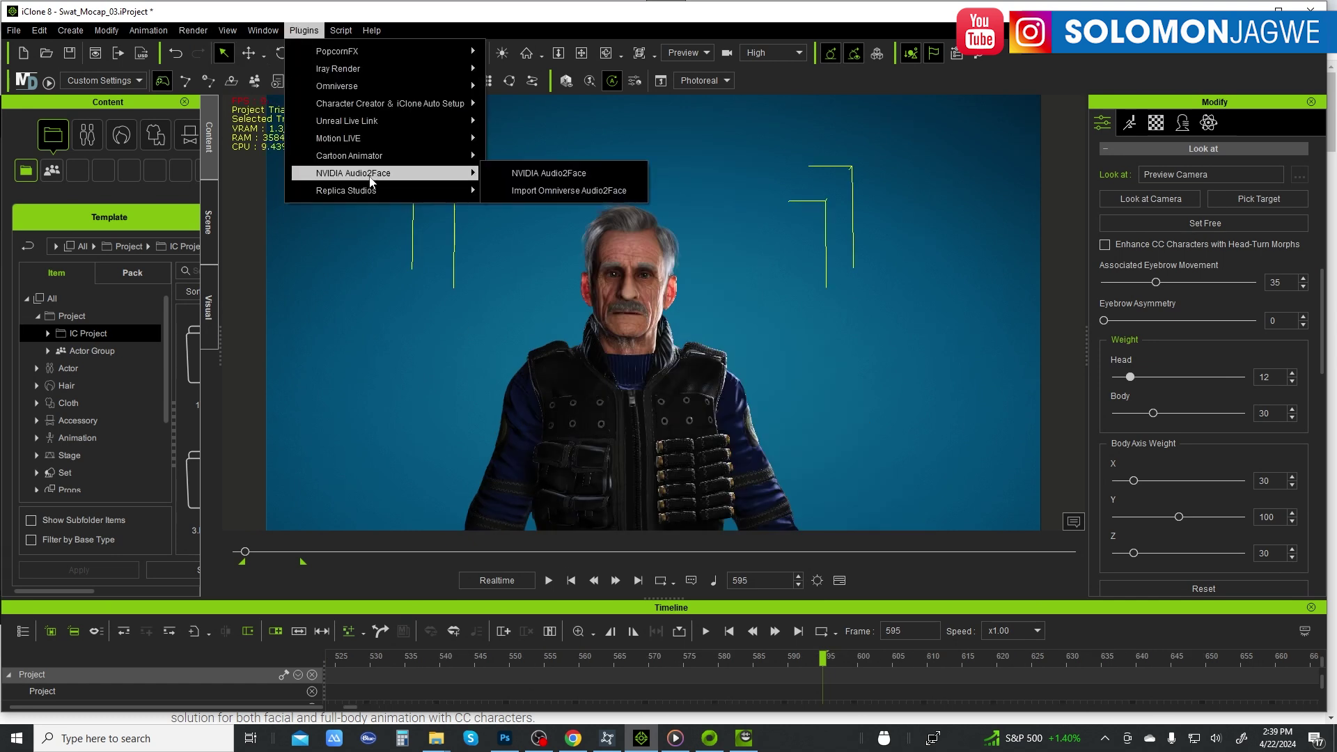
left_click(542, 179)
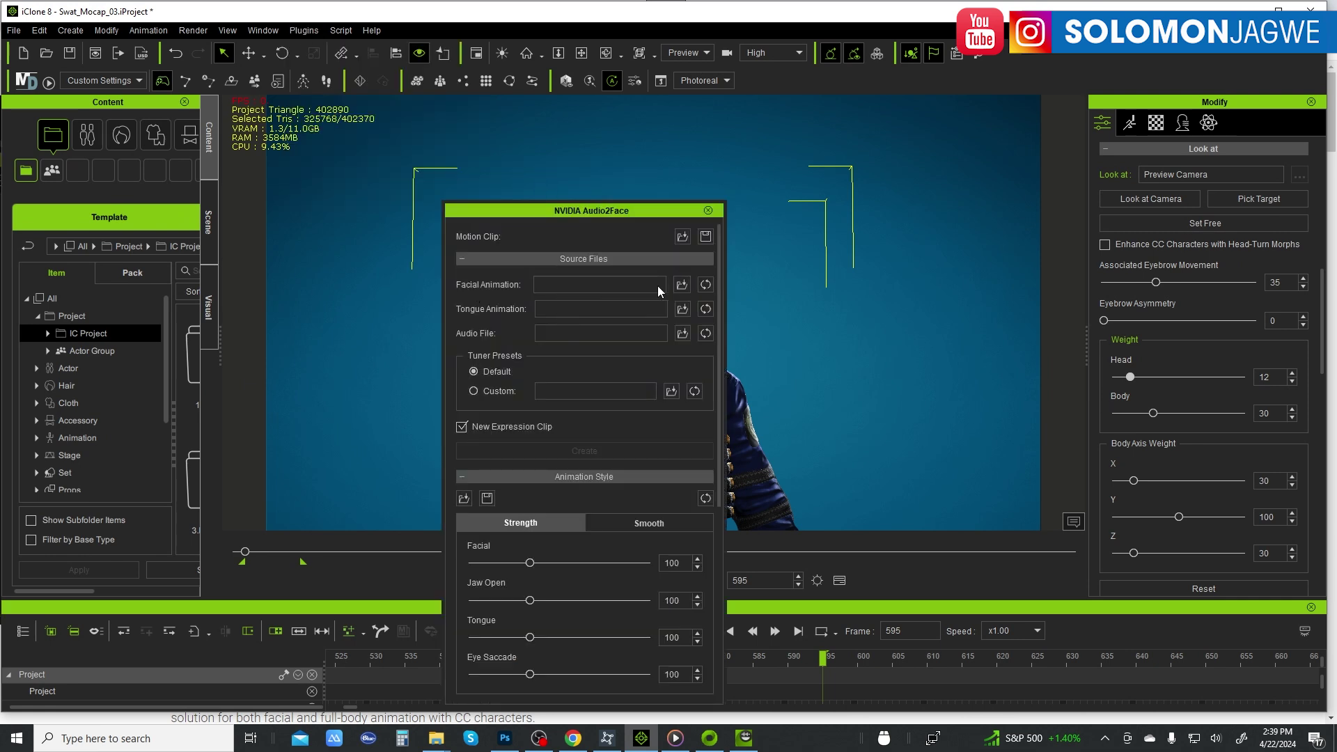
left_click(679, 286)
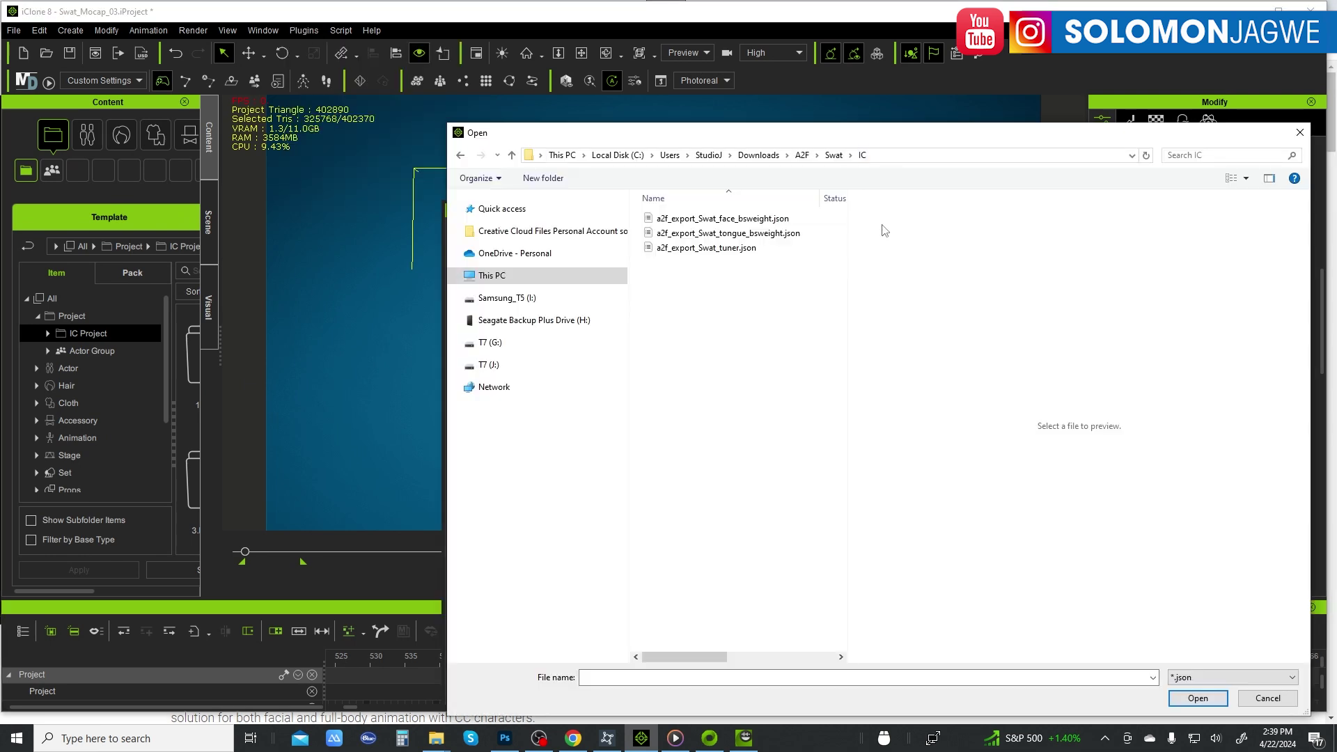
left_click(731, 221)
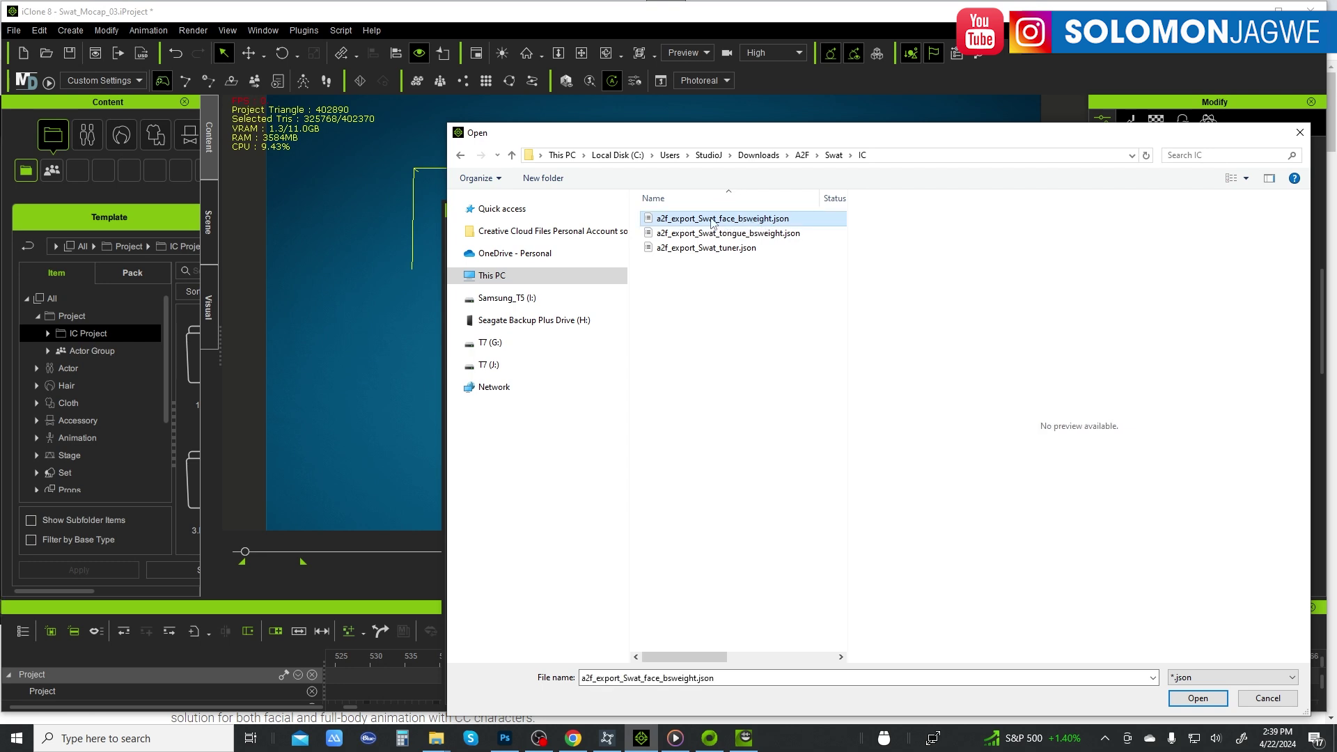
left_click(1193, 699)
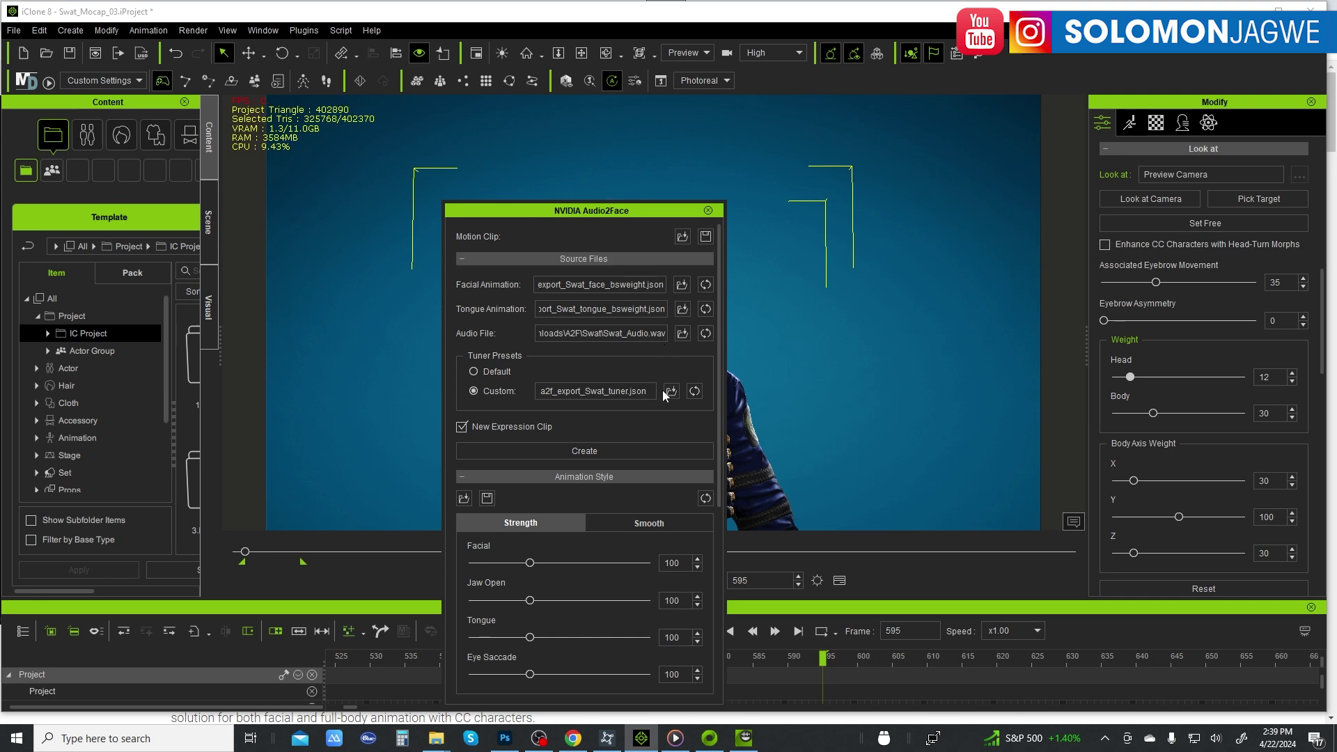
Dock the Audio2Face settings panel on the right beside the viewport.
left_click_drag(618, 209, 984, 144)
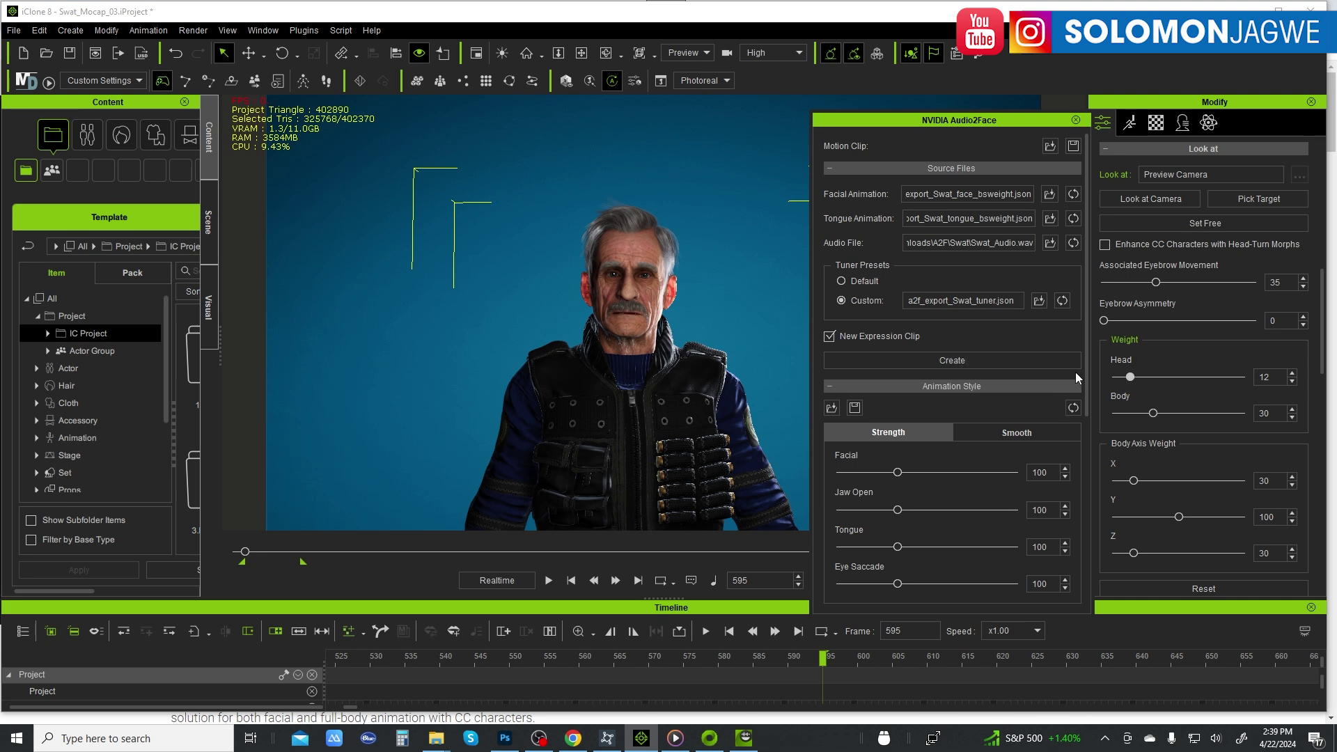
left_click_drag(1086, 350, 1091, 479)
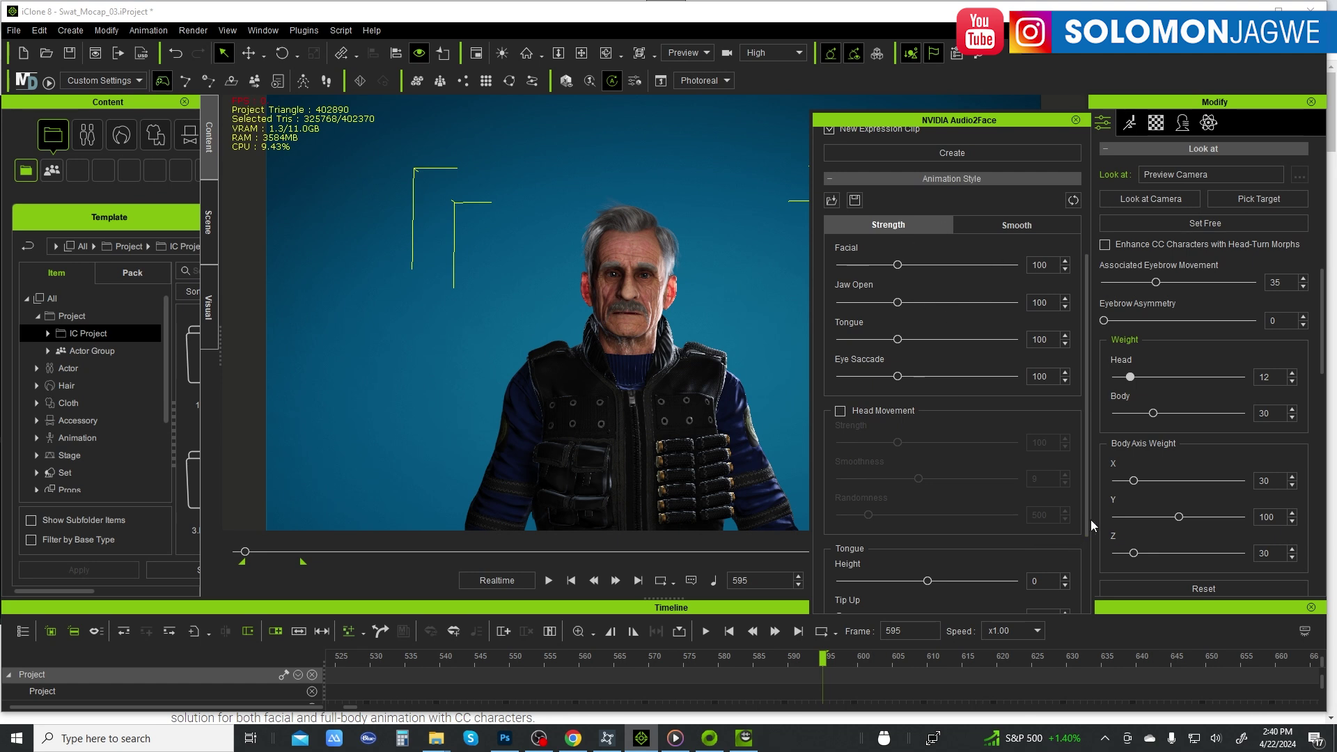
left_click_drag(1085, 545, 1093, 612)
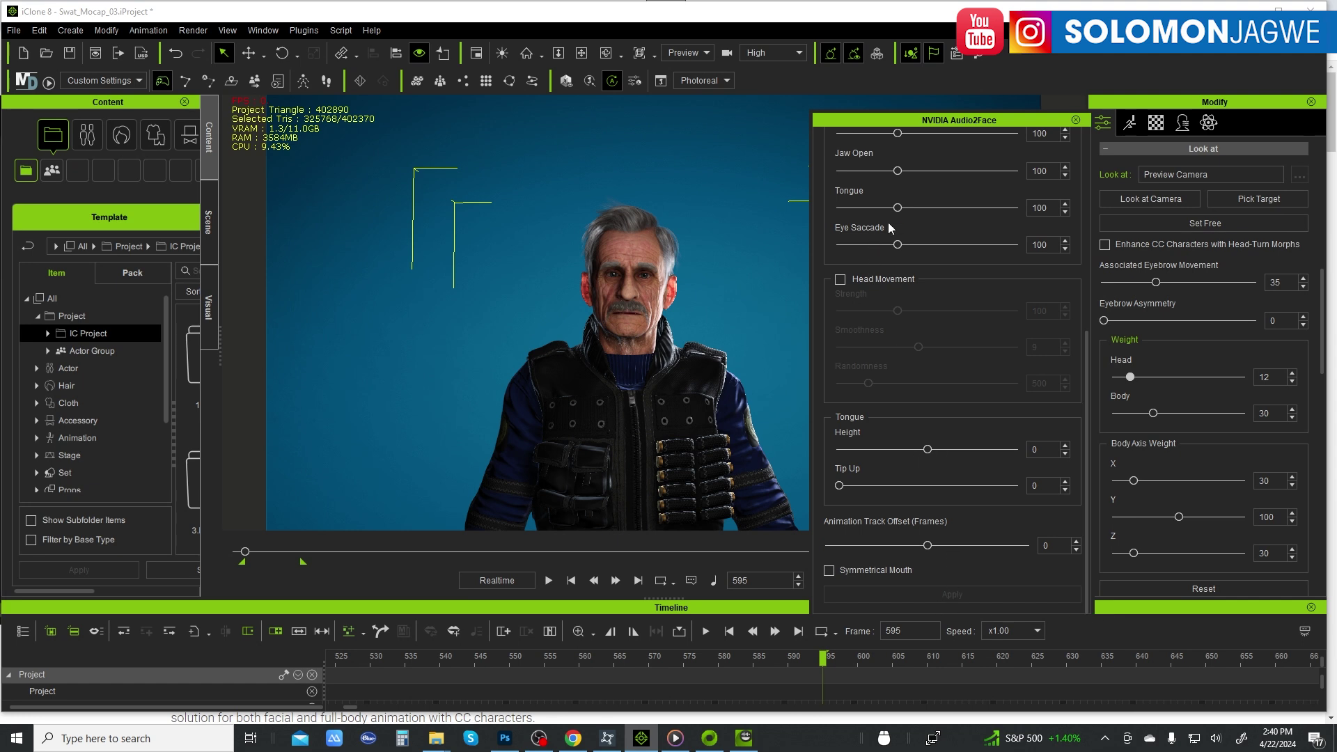
Raise the Tongue strength from 100 to 131 and review the Smooth values.
left_click_drag(911, 208, 915, 208)
scroll(1078, 334, "up", 7)
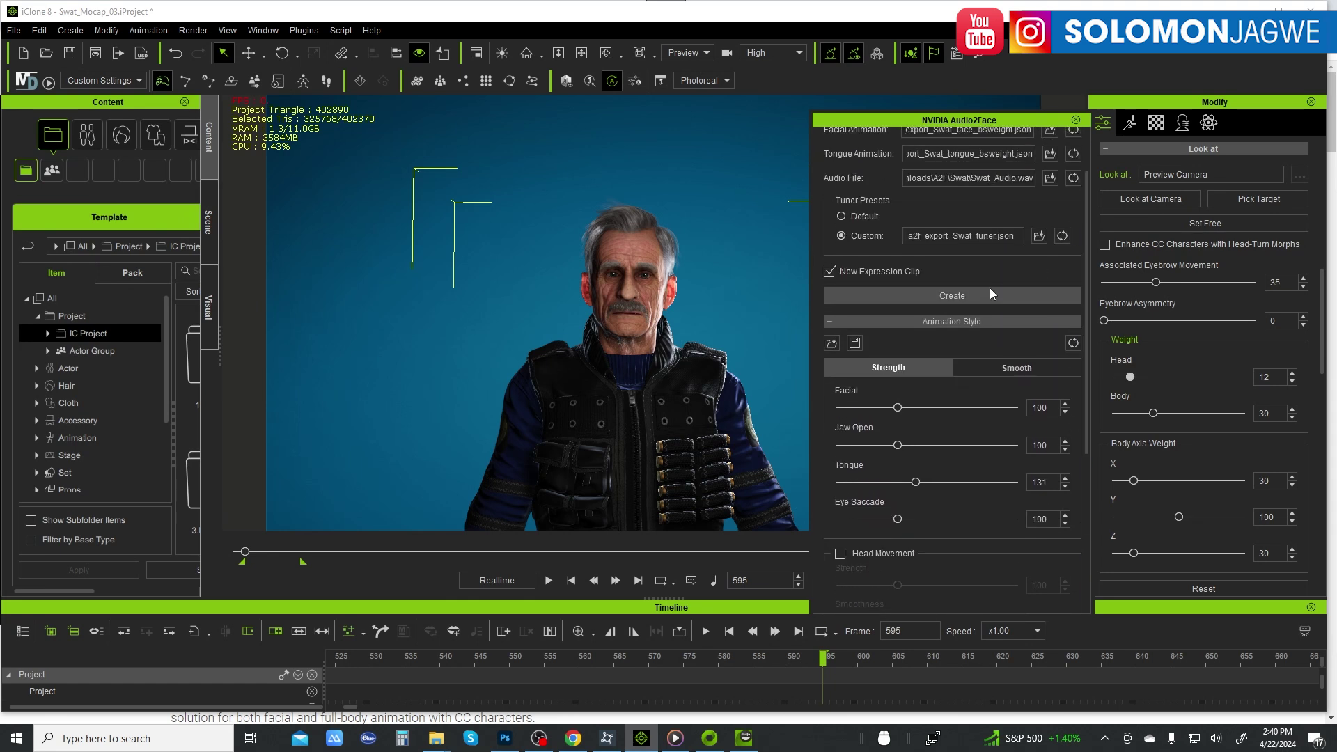
left_click_drag(1085, 260, 1087, 247)
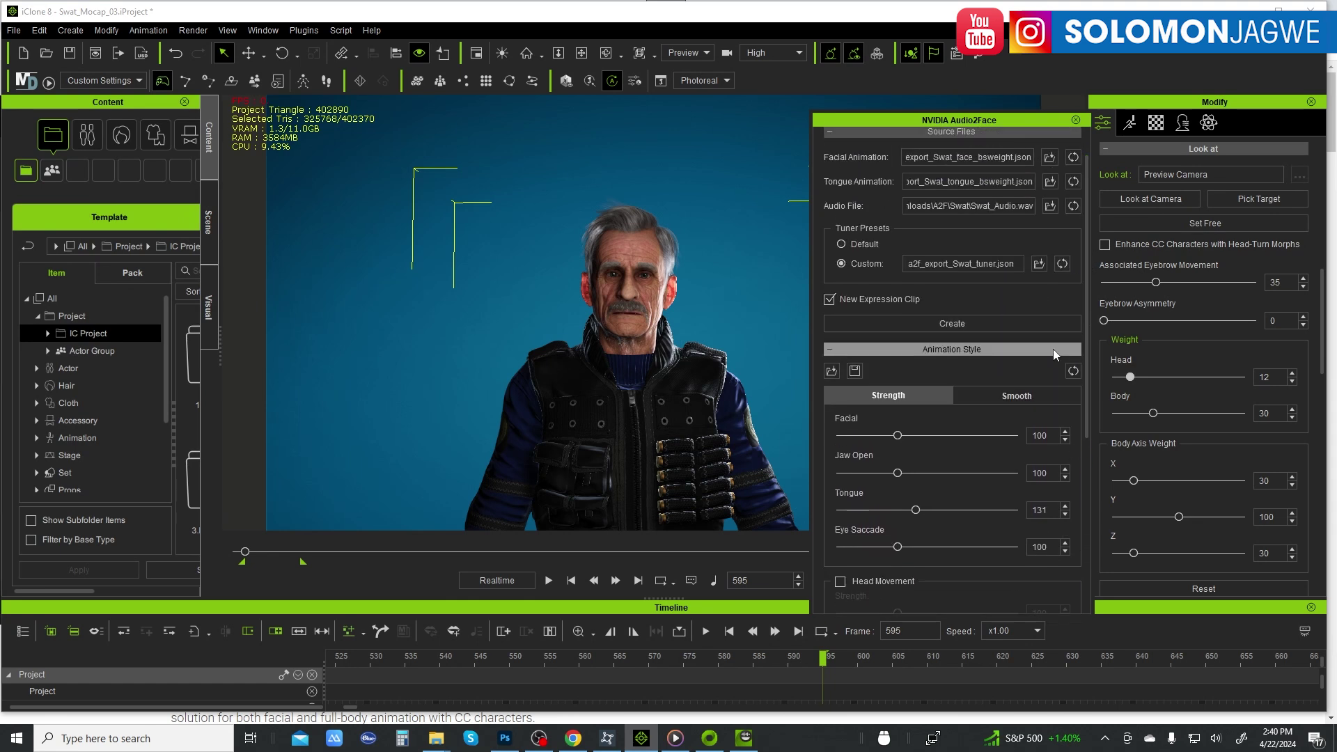
left_click(1006, 397)
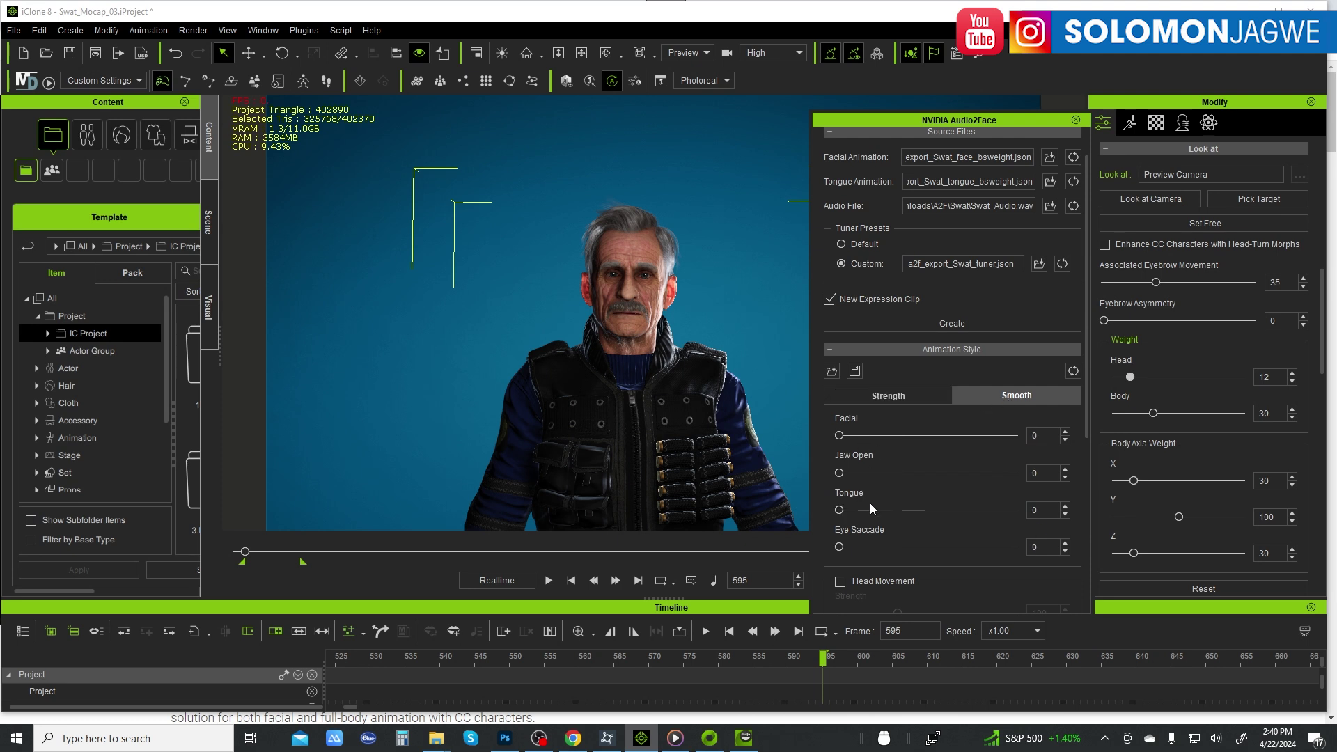
Close the Audio2Face panel, preview the facial animation, and return to frame 595.
left_click(1077, 121)
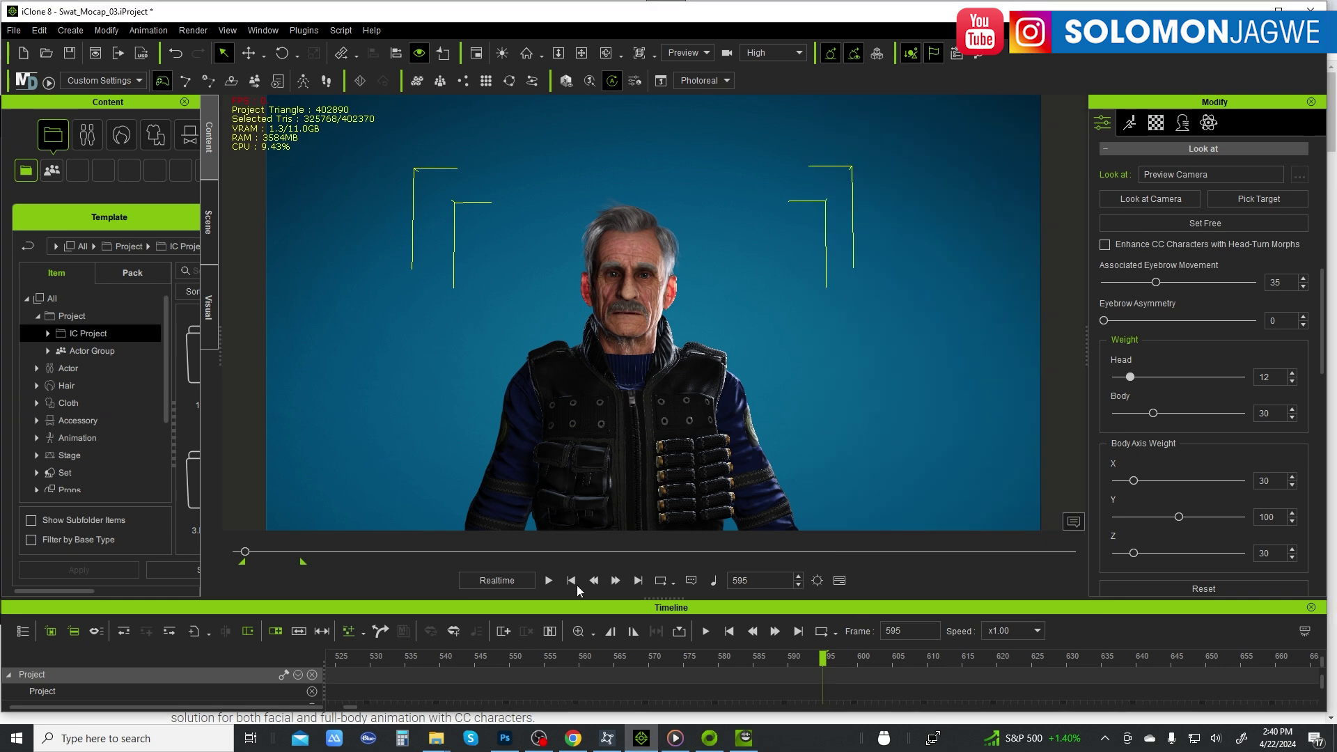
left_click(550, 580)
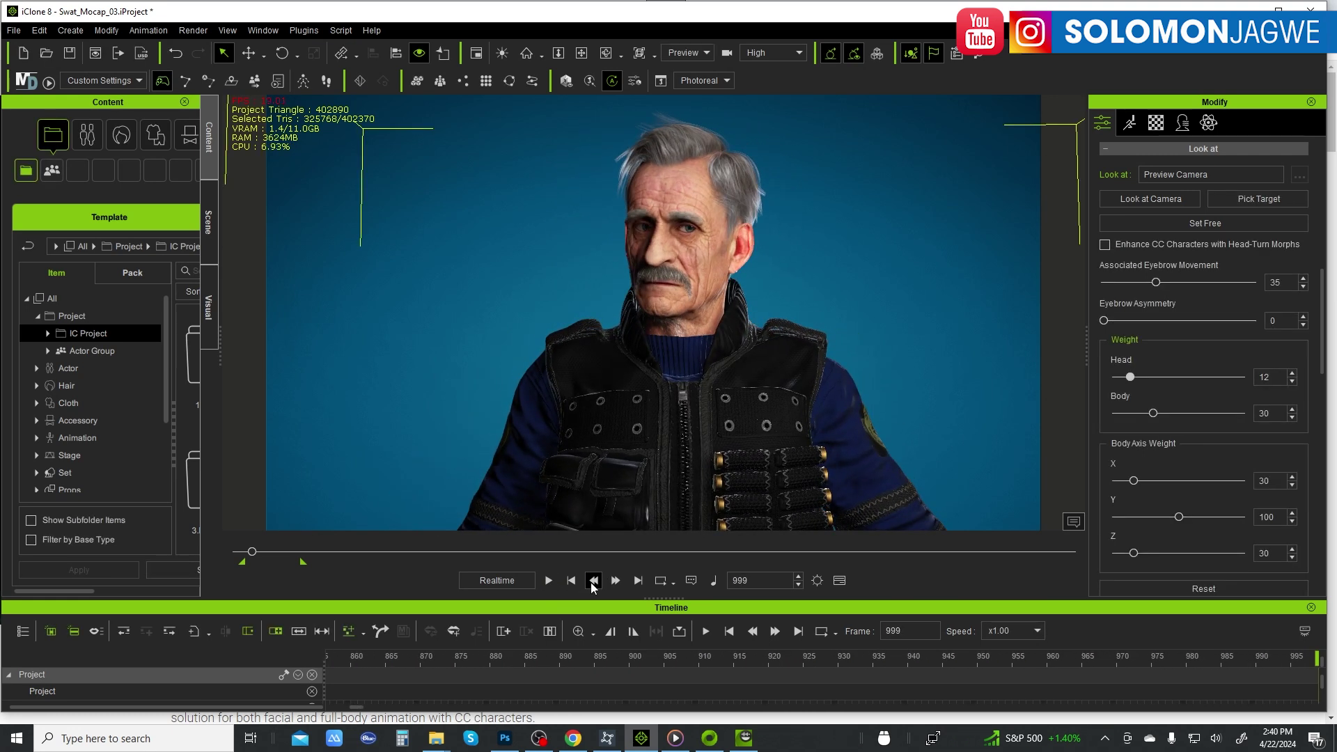
left_click(573, 581)
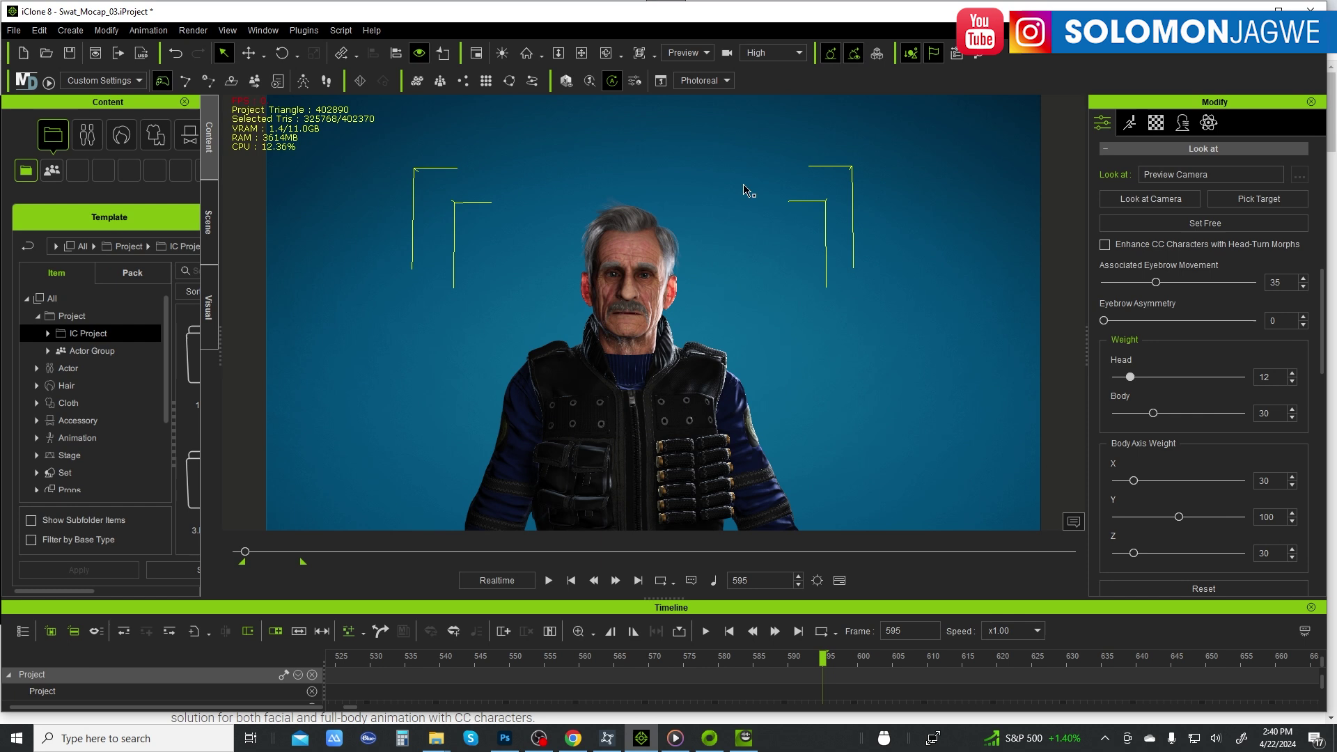
Switch the viewport to Quick Mode, hide the timeline, and play back the animation briefly.
left_click(799, 54)
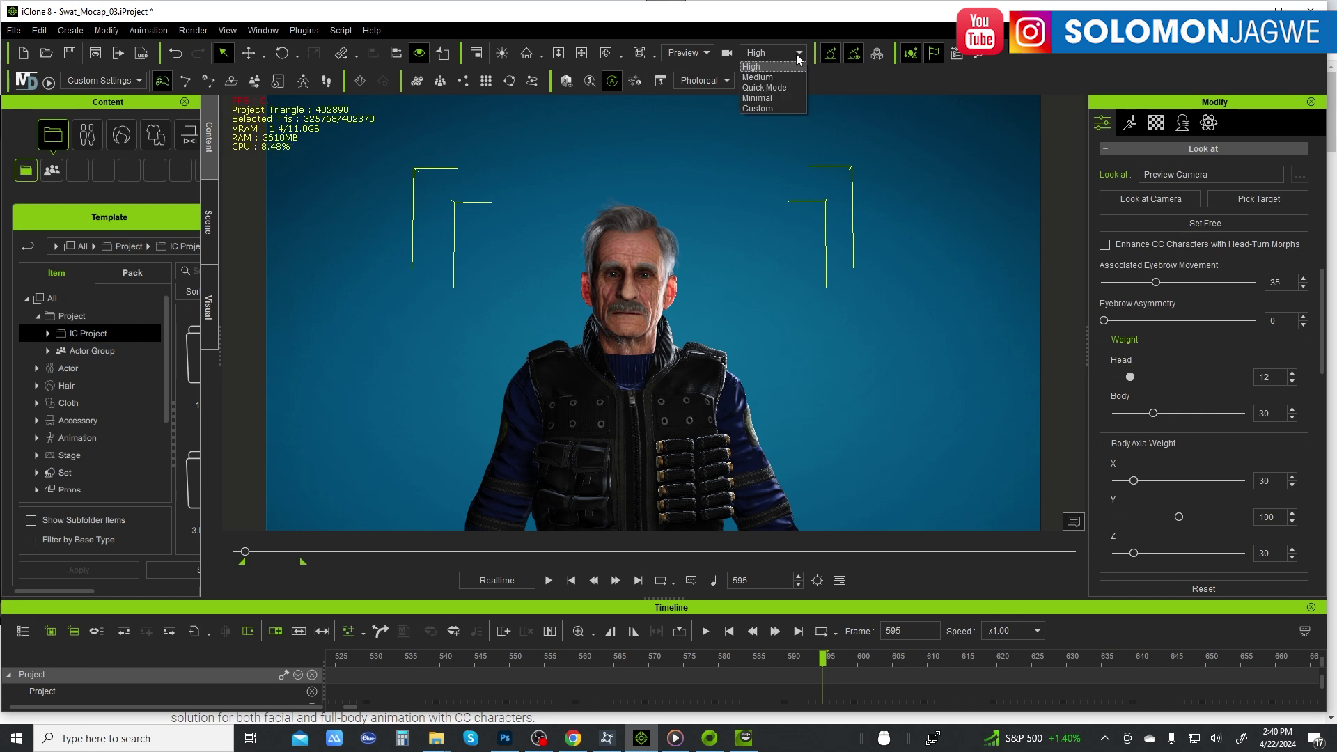
left_click(771, 88)
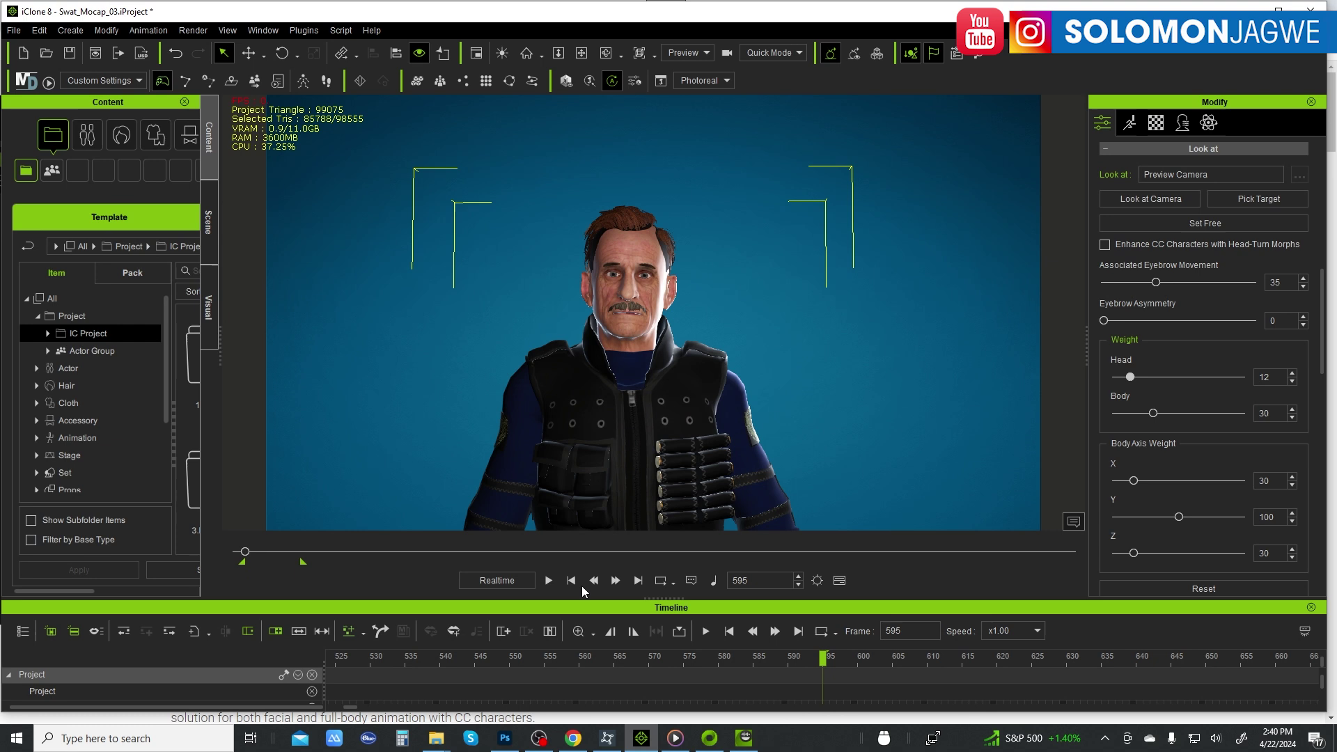
left_click(841, 580)
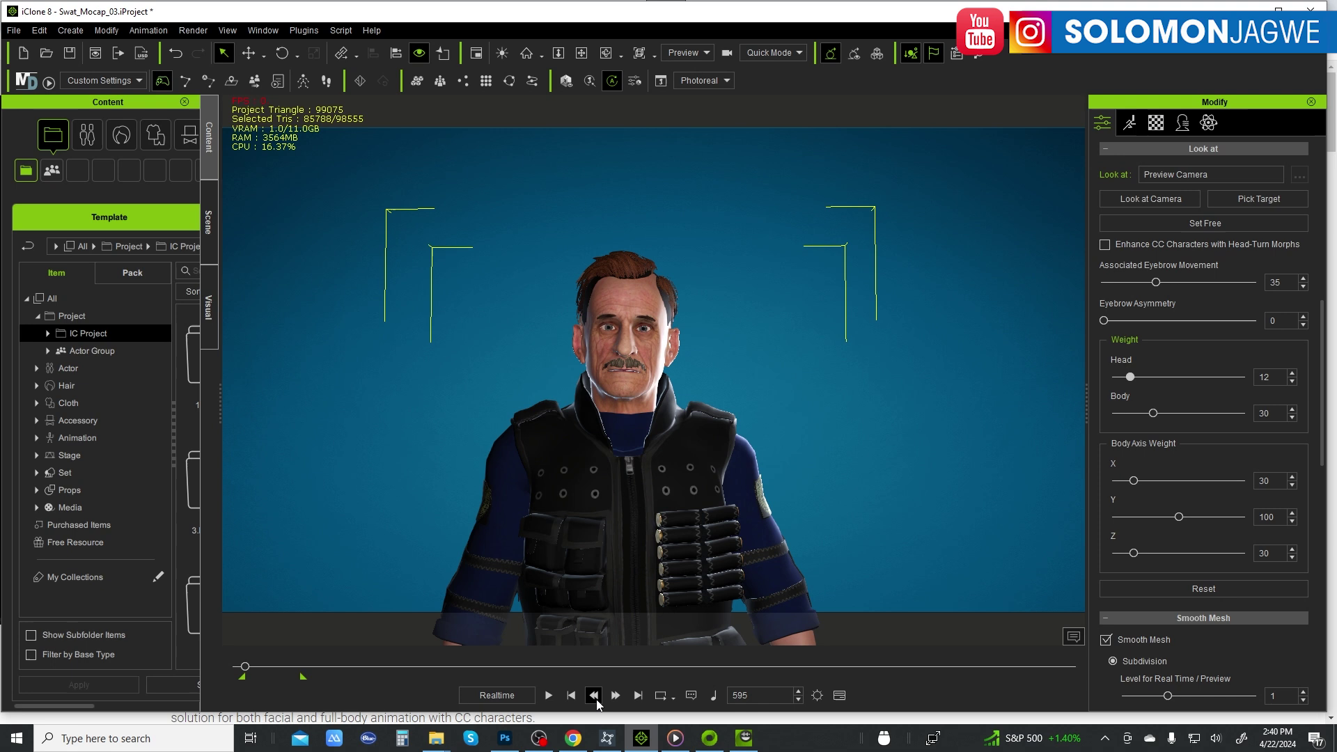
left_click(548, 697)
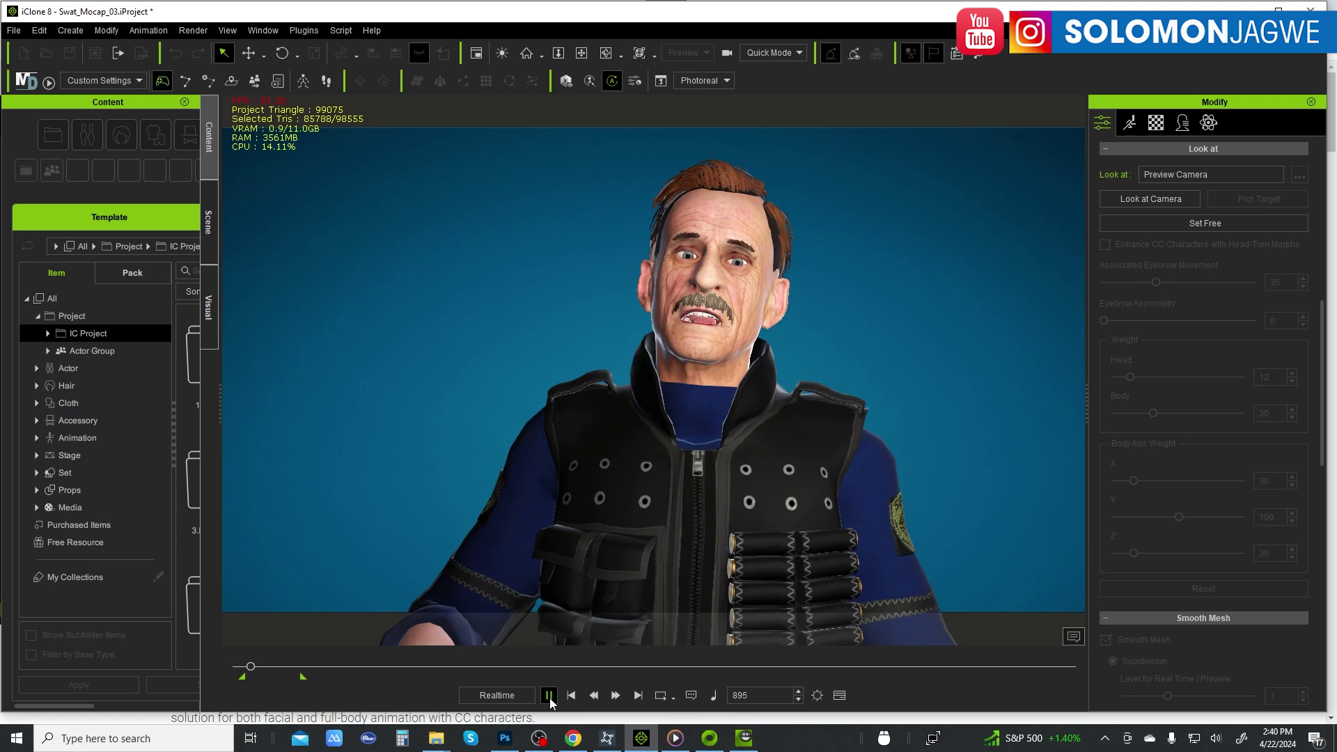
left_click(549, 696)
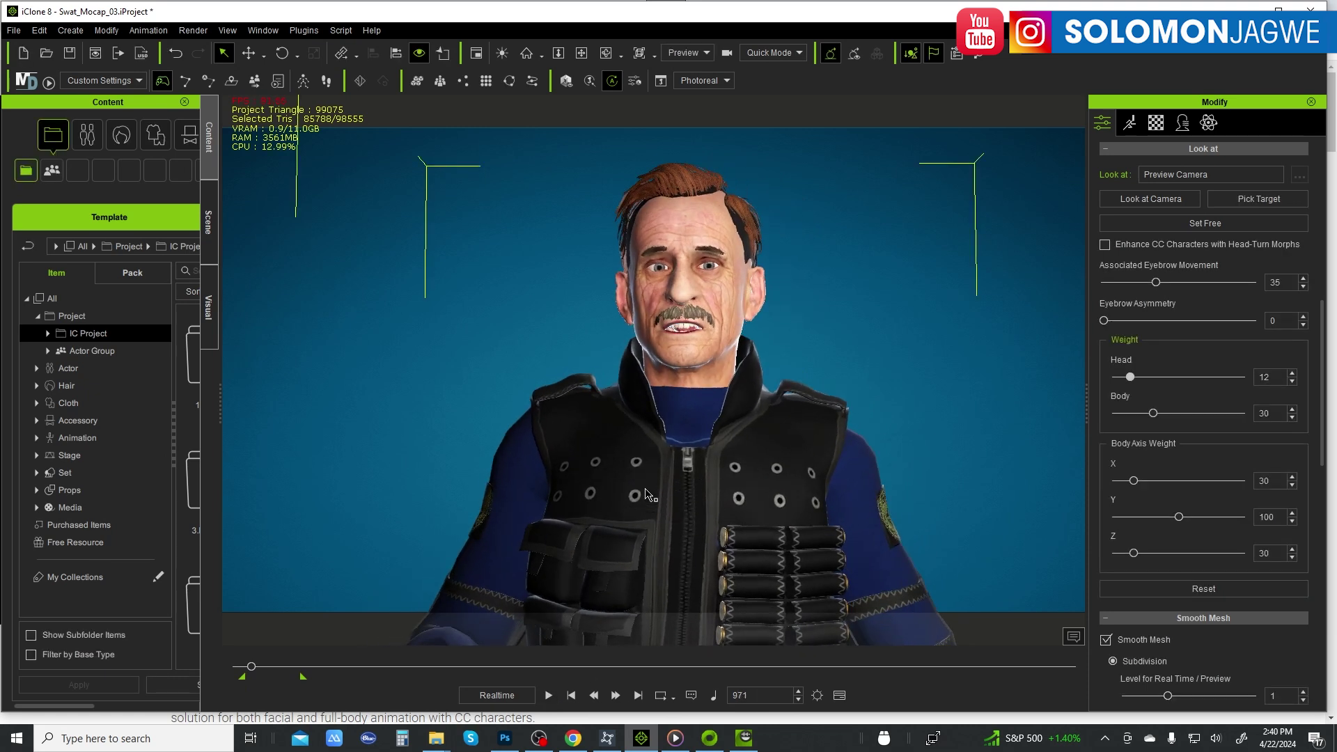
Set display quality back to High and play the animation again.
left_click(801, 54)
left_click(792, 67)
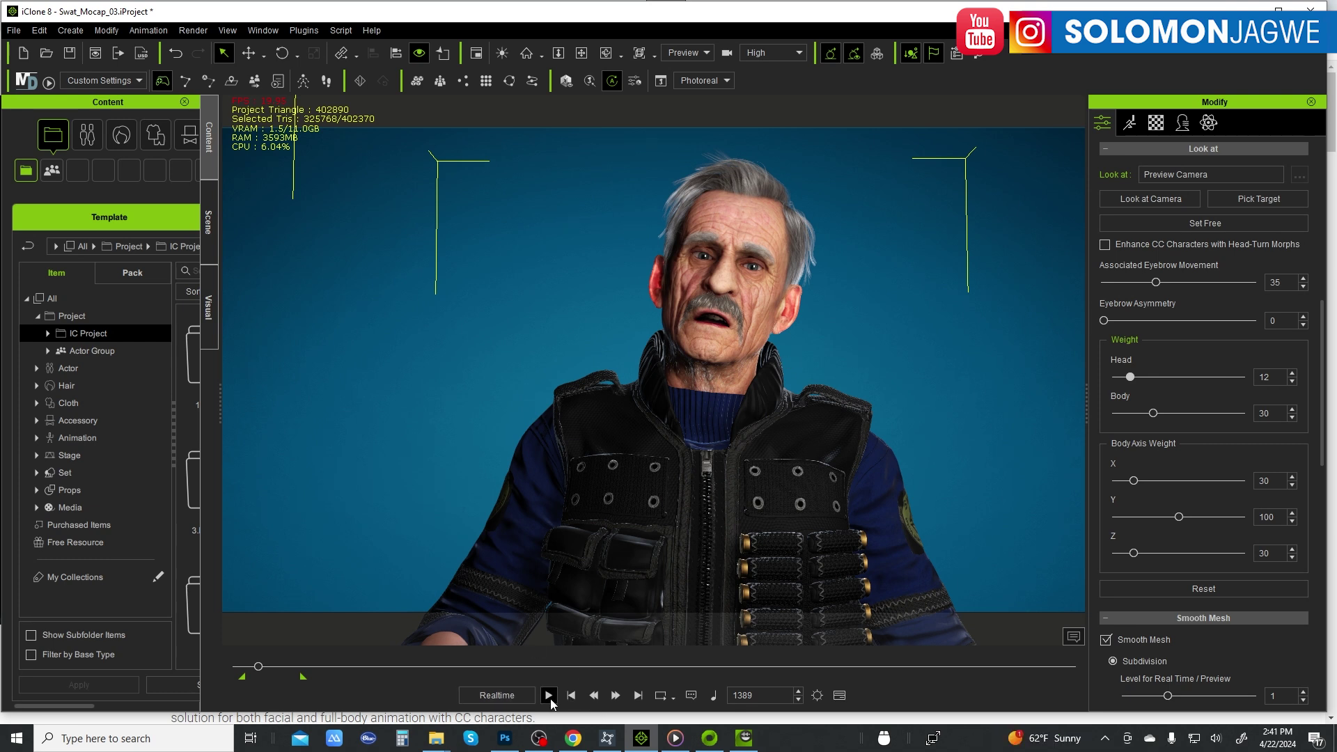
left_click(548, 695)
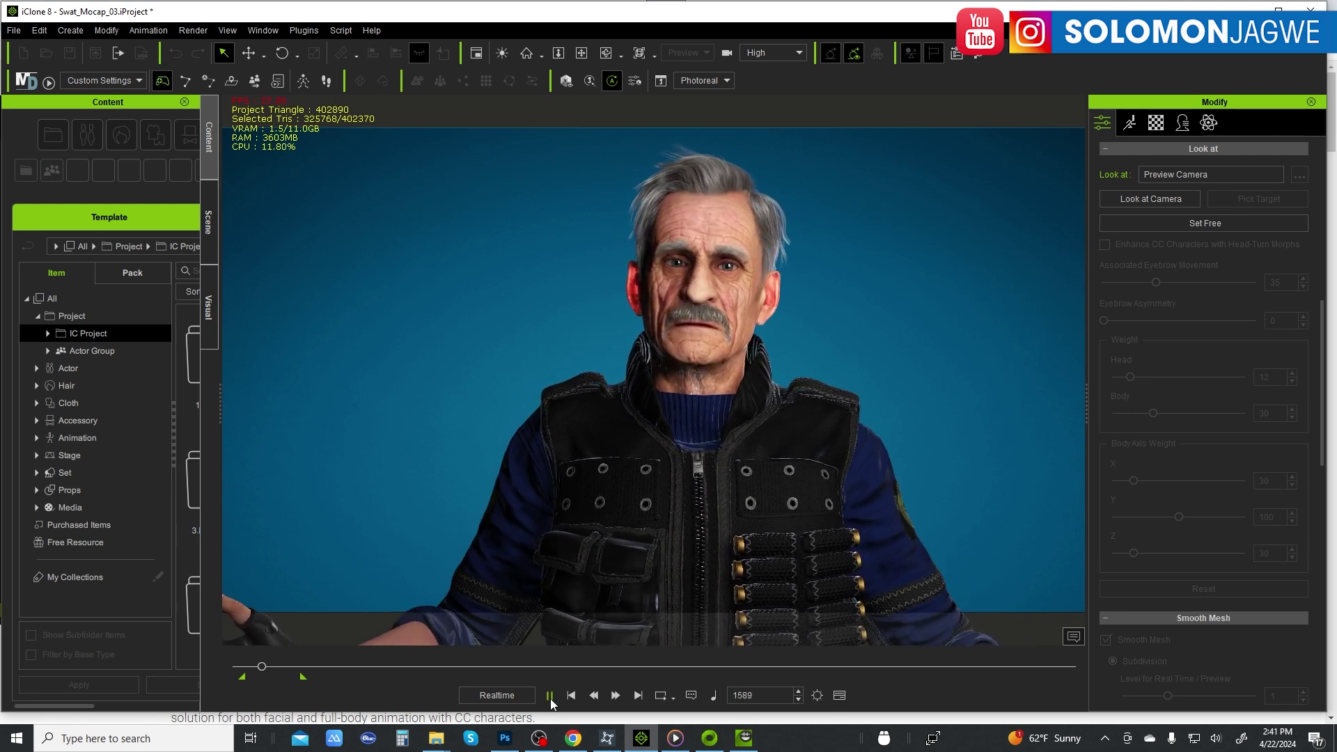
Turn on Look at Camera, raise the Head weight to 100 at frame 595, and play.
left_click(549, 696)
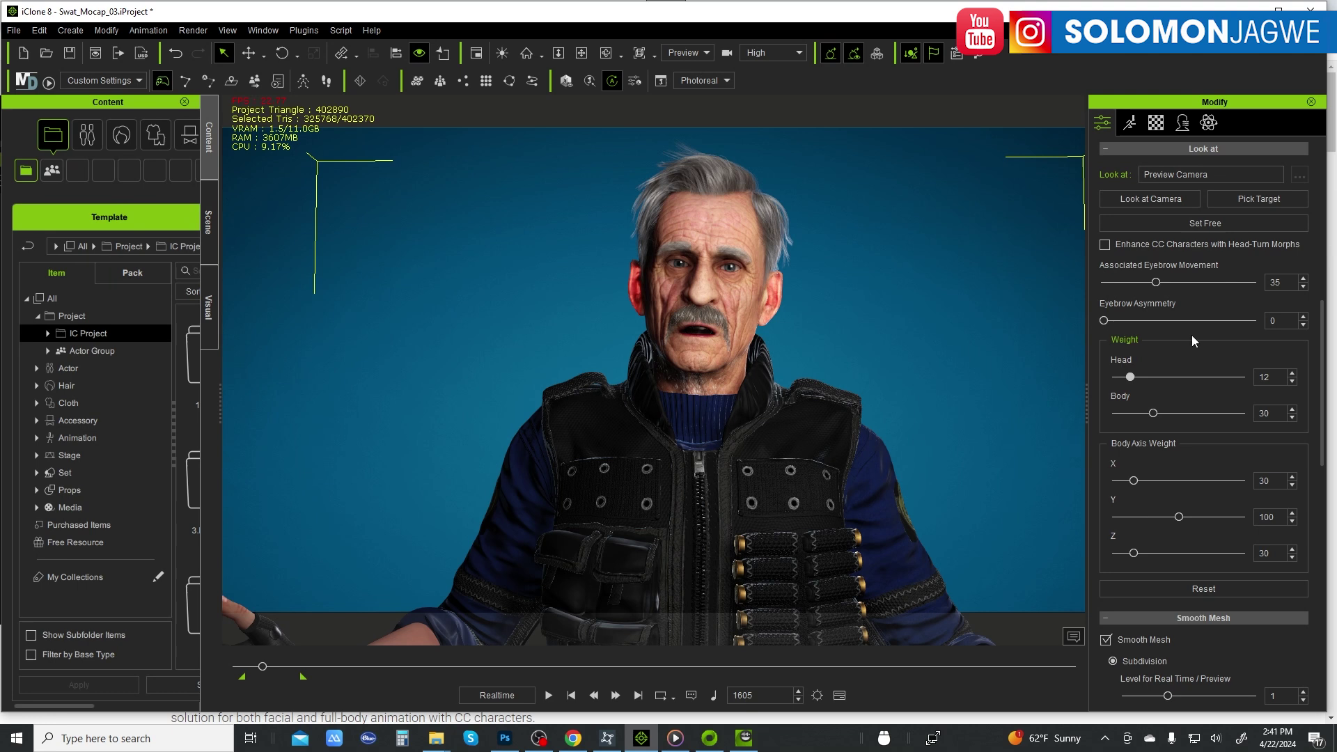
scroll(1221, 279, "up", 3)
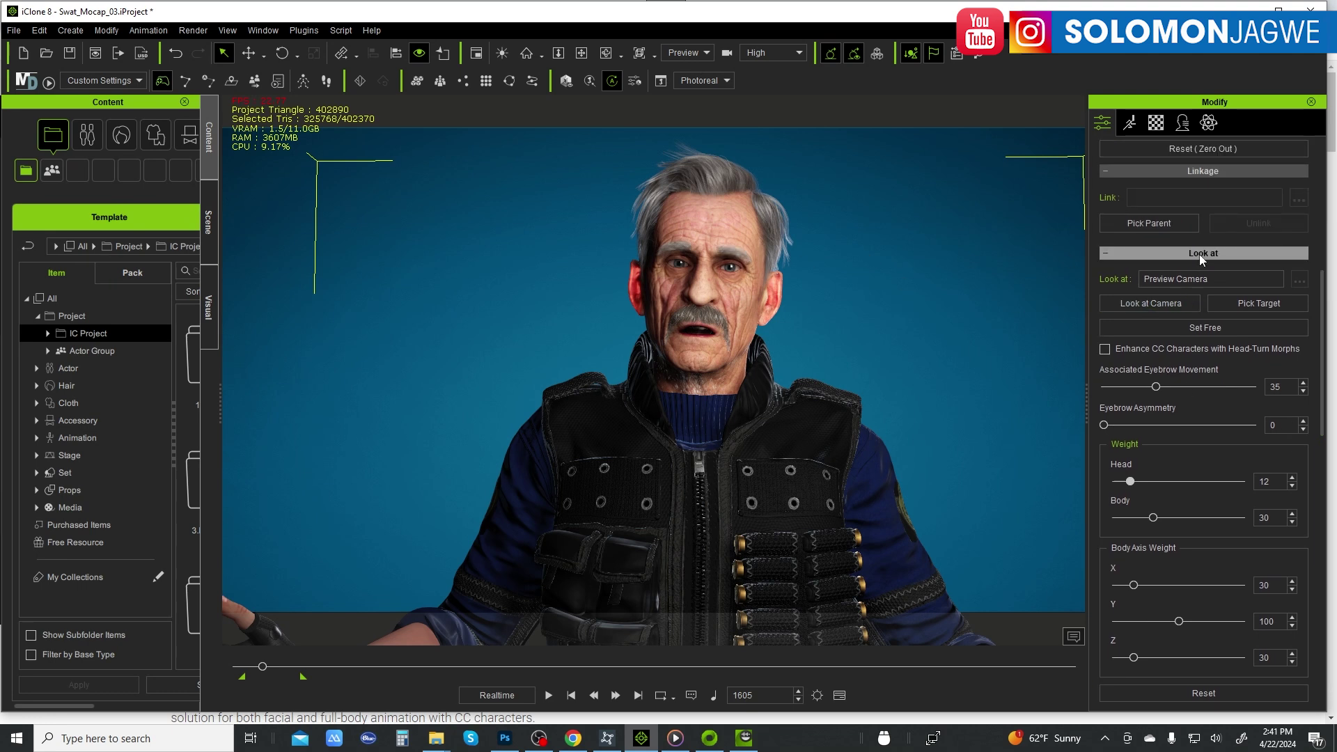
left_click(1159, 305)
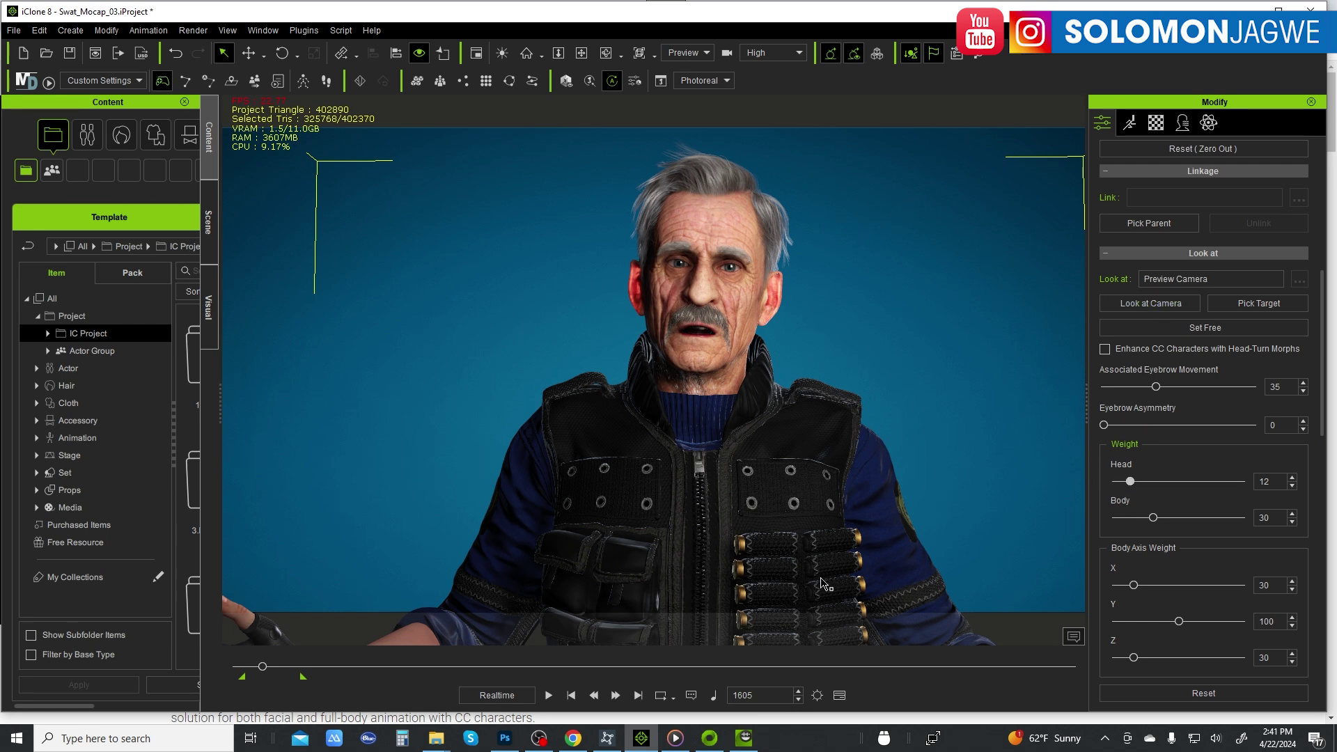
left_click(571, 695)
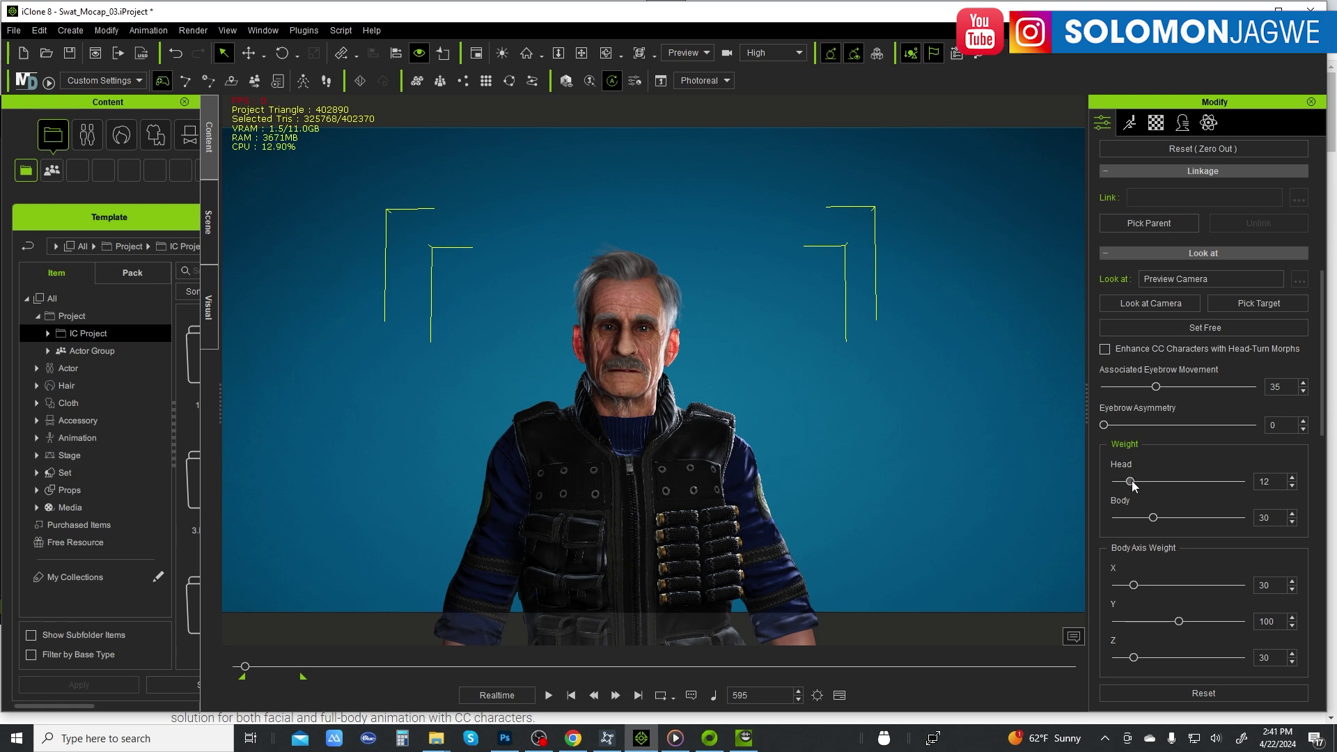
left_click_drag(1165, 481, 1246, 479)
left_click(549, 698)
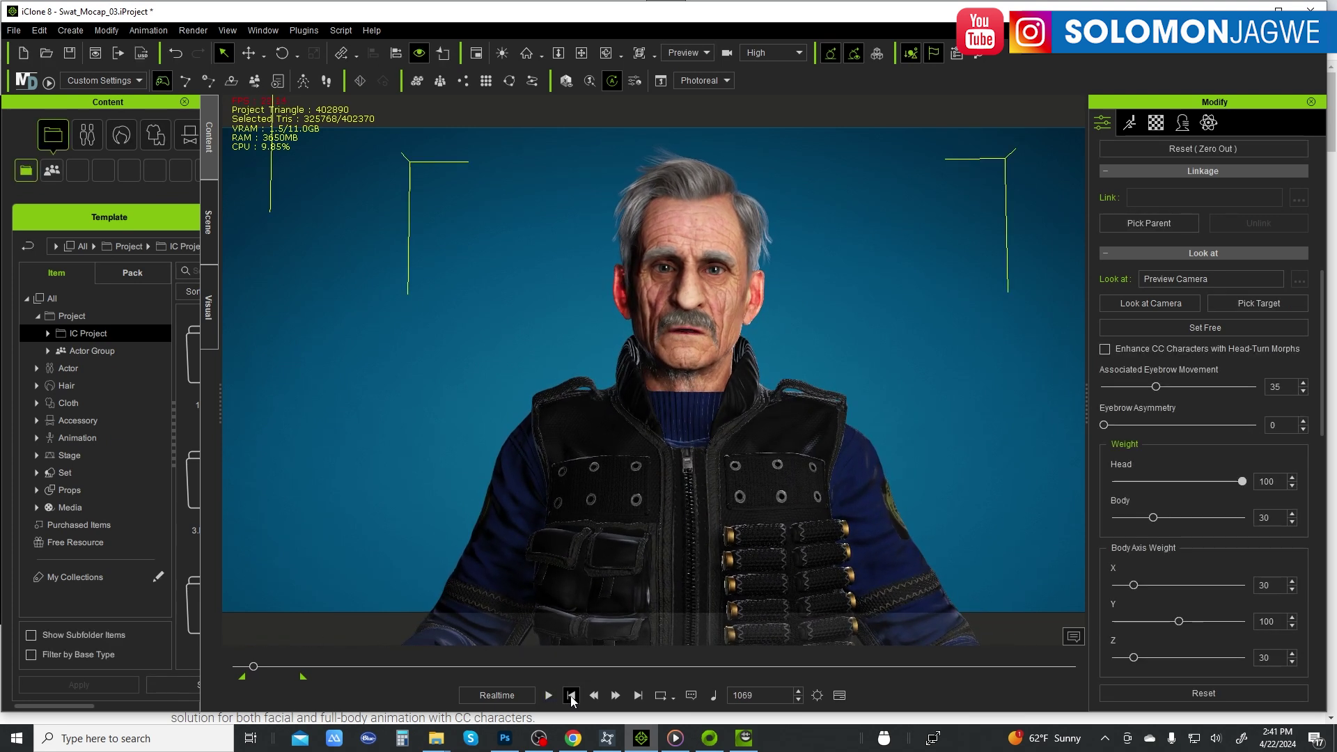
Nudge the Head look-at weight lower and replay the animation.
left_click(552, 695)
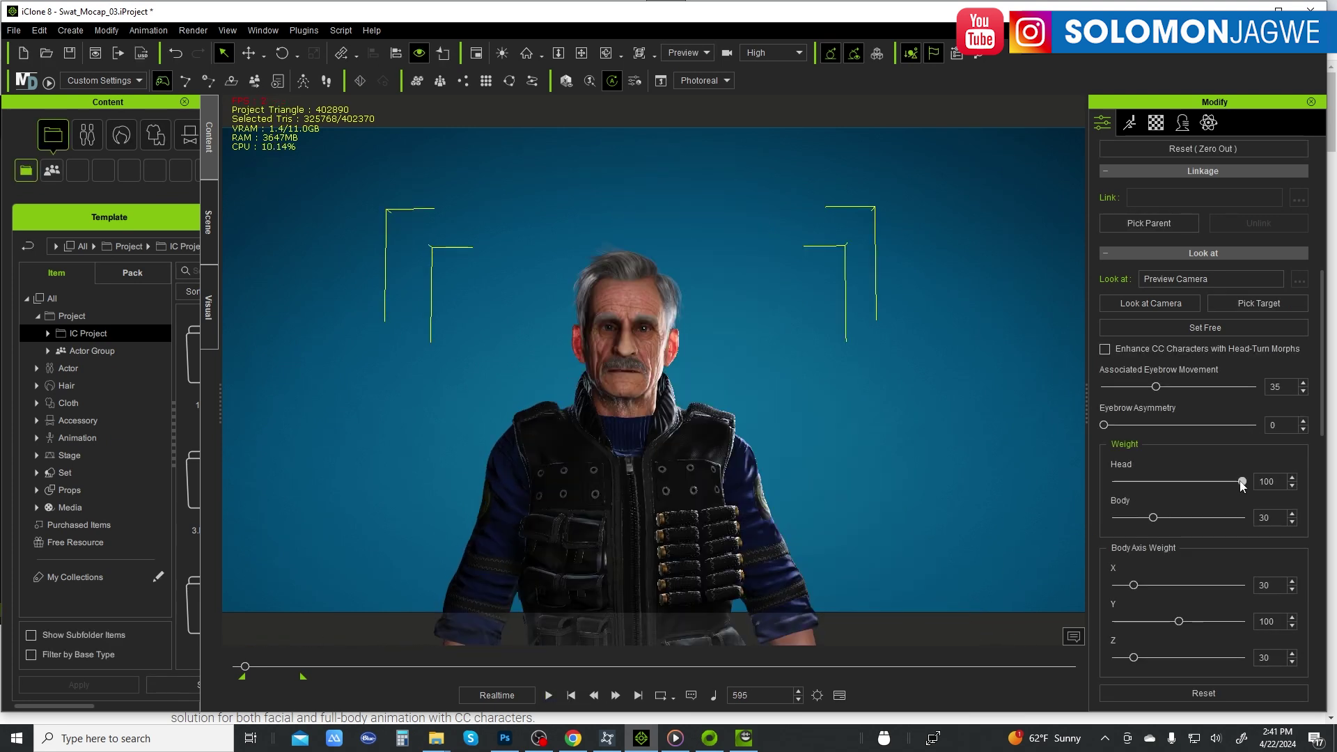
left_click_drag(1243, 485, 1237, 485)
left_click(549, 696)
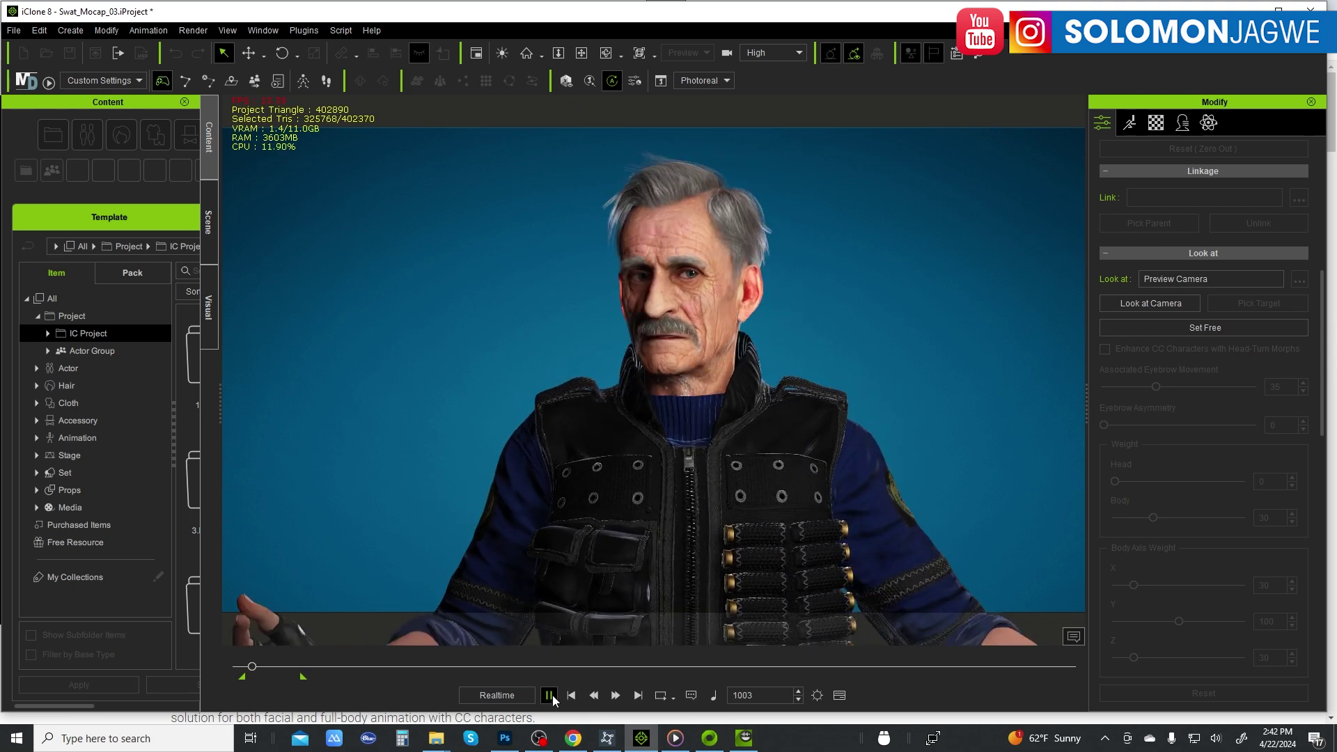
Stop playback, re-enable Look at Camera, and set the Head look-at weight to 13.
left_click(550, 695)
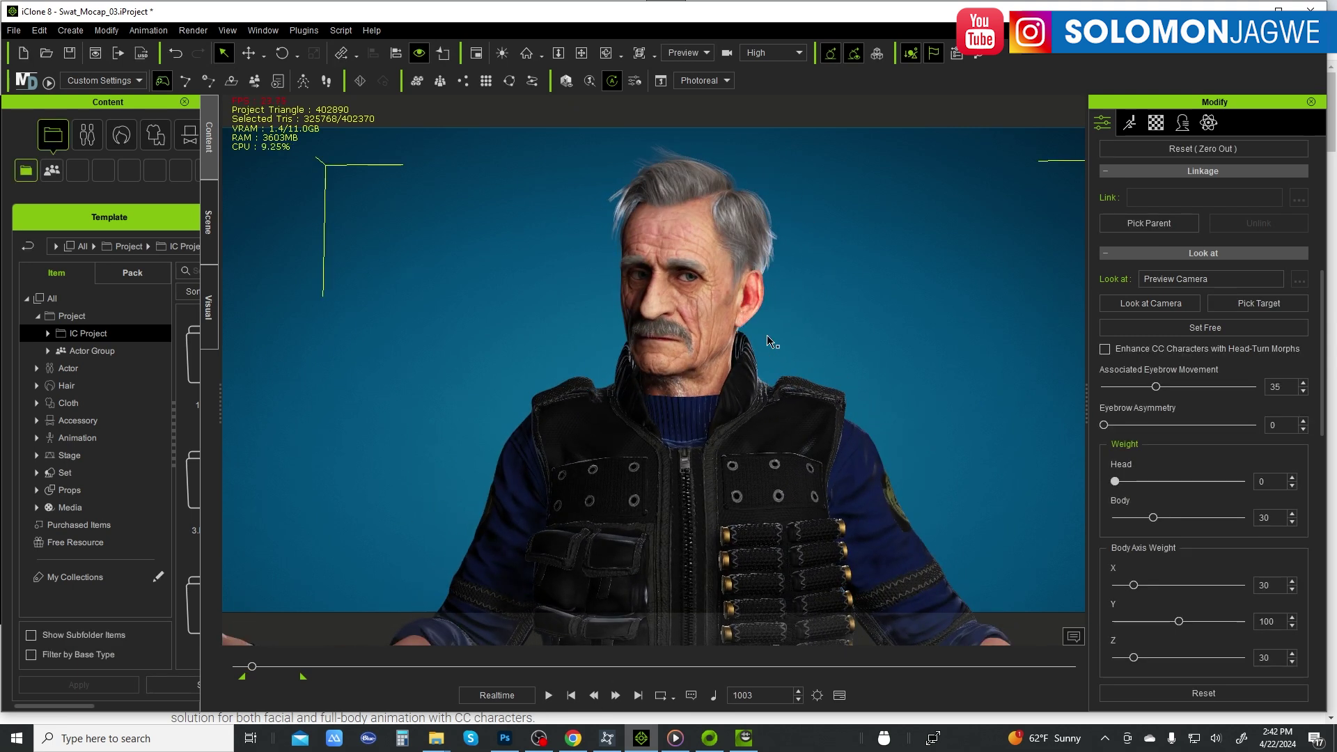
left_click(1168, 311)
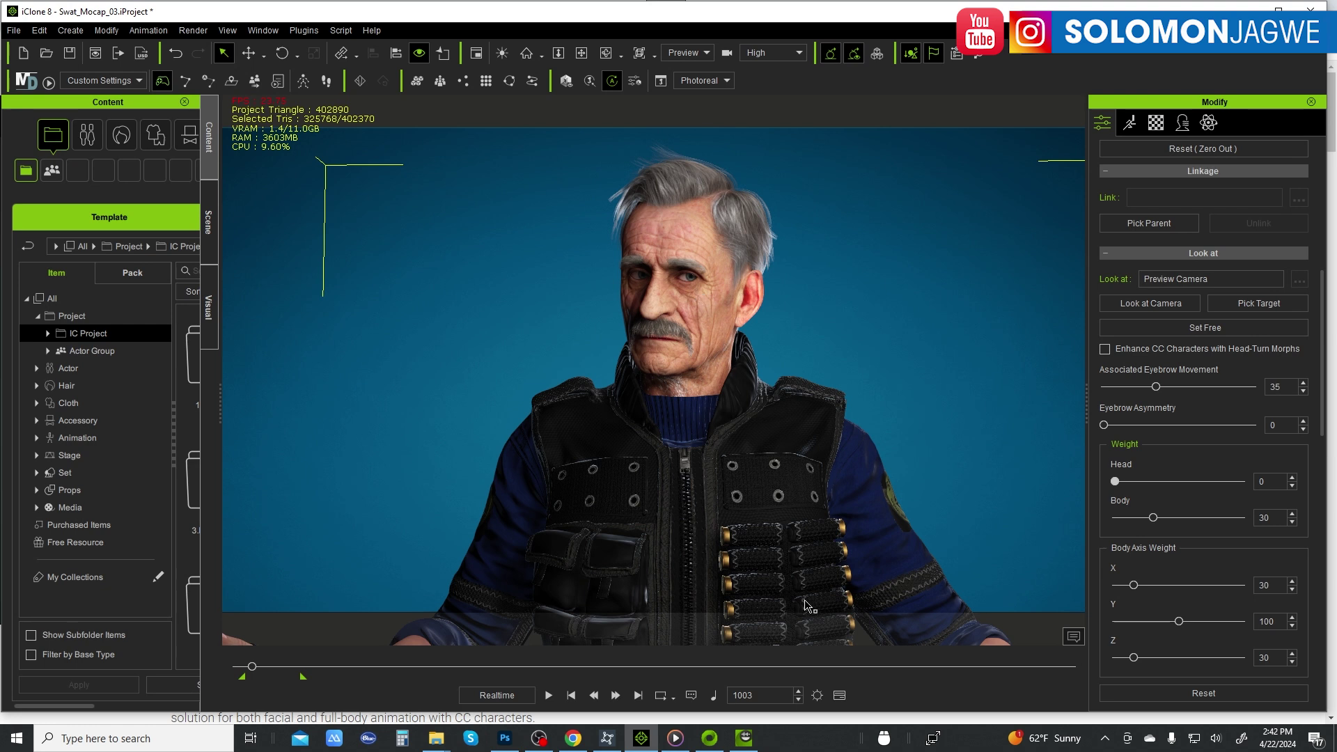
mouse_move(1115, 481)
left_mouse_down()
mouse_move(1277, 486)
mouse_move(1135, 487)
left_mouse_up()
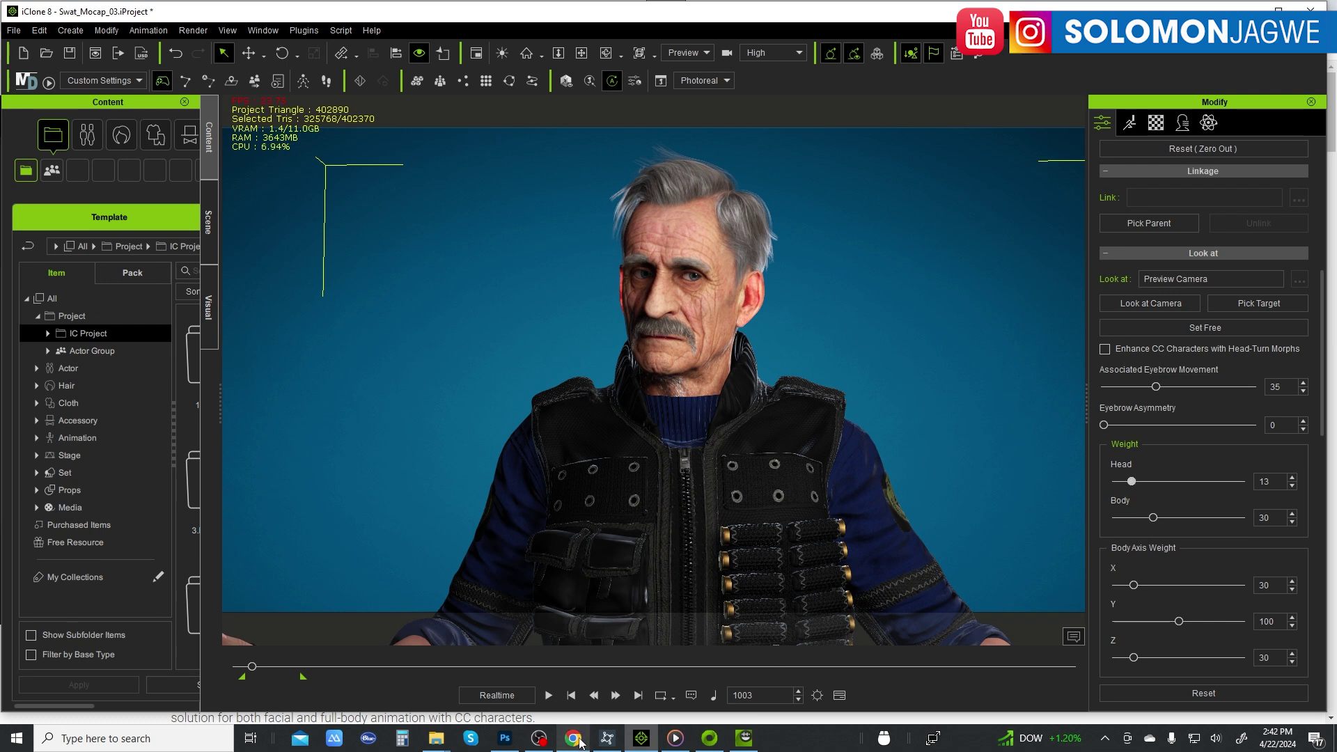
mouse_move(580, 743)
left_click(303, 30)
left_click(423, 26)
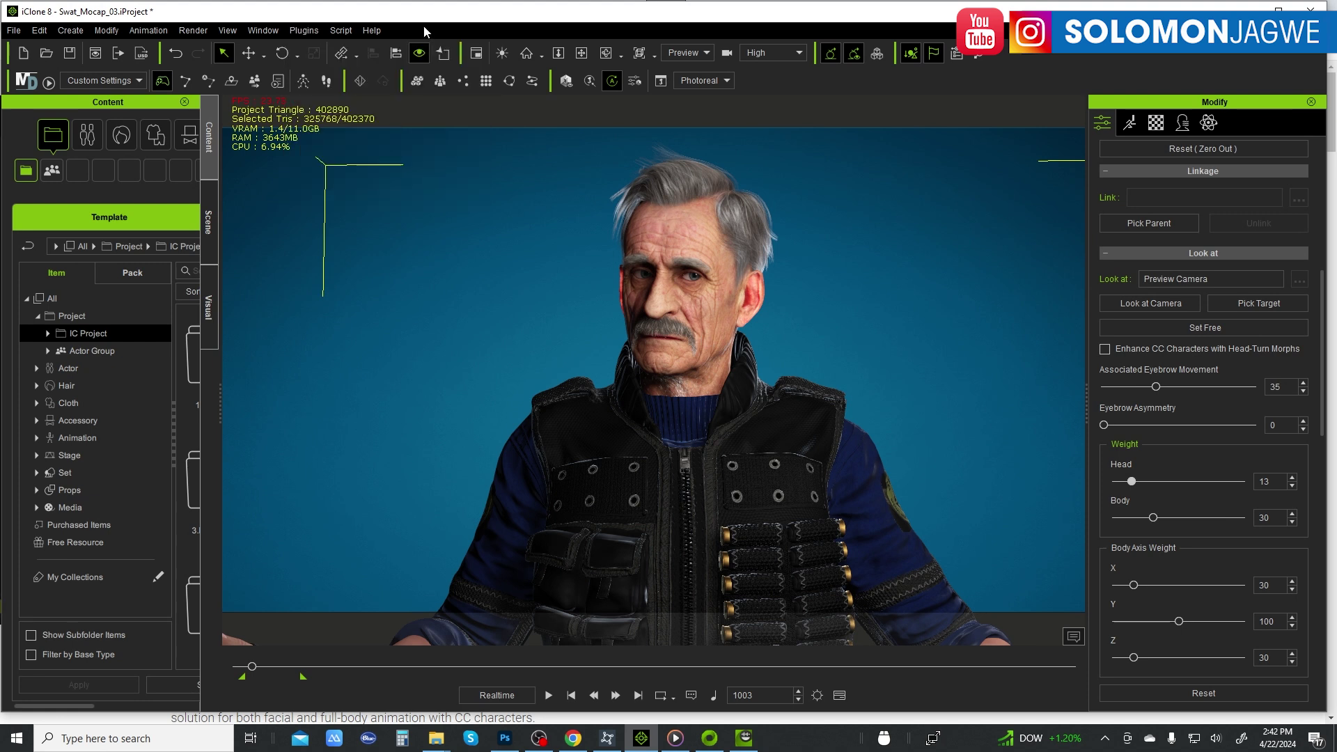
left_click(304, 31)
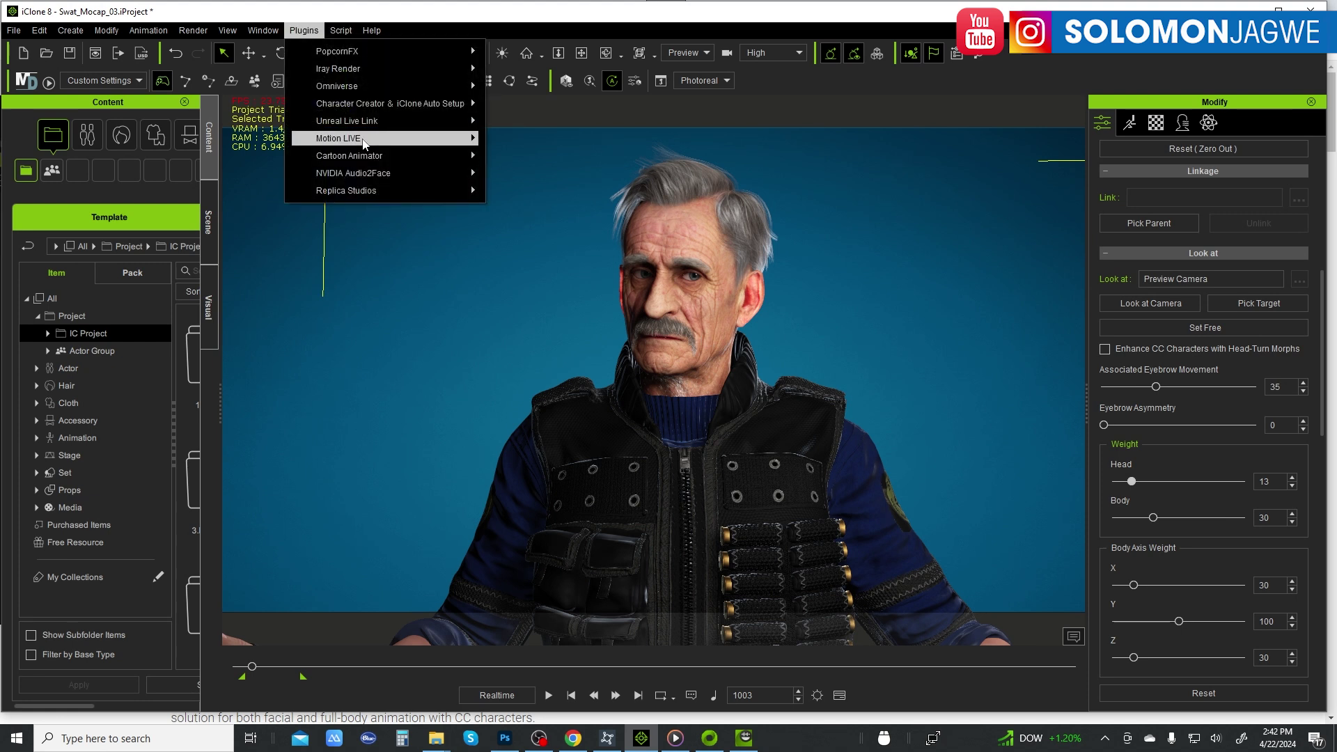
mouse_move(365, 140)
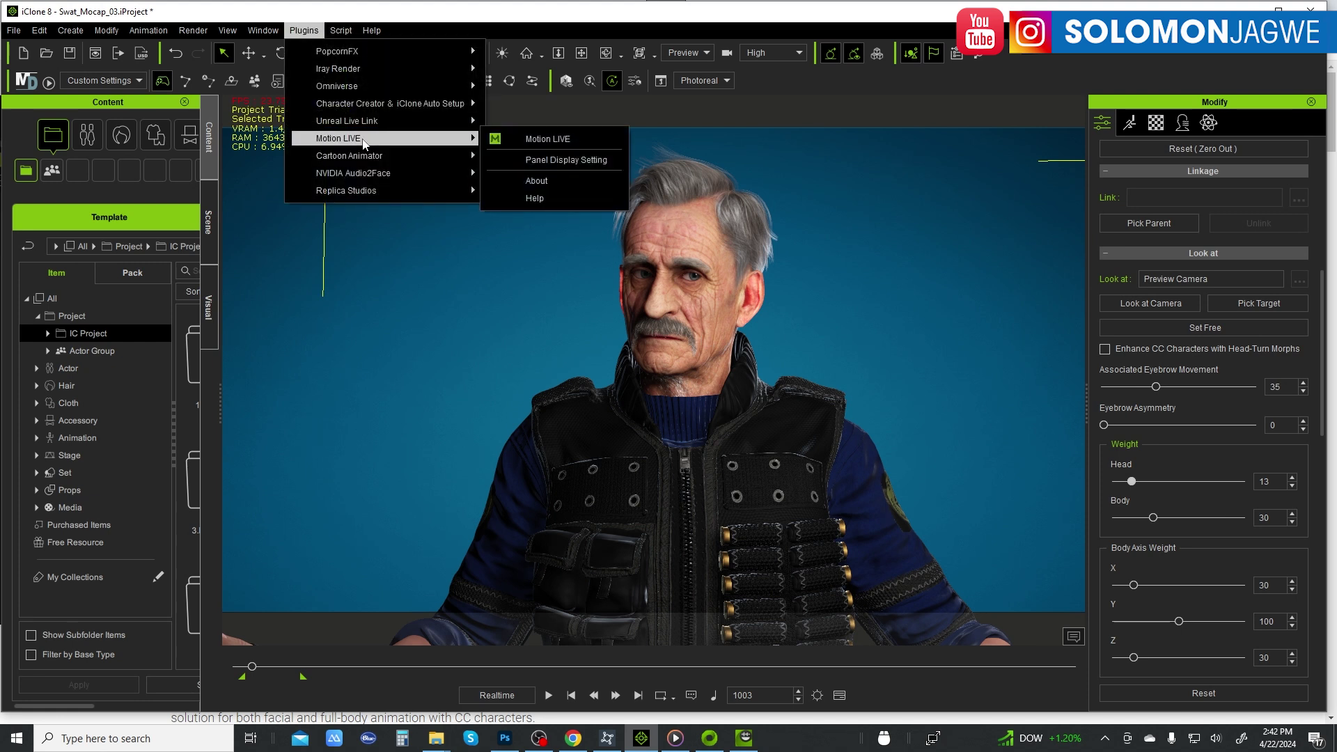
left_click(543, 140)
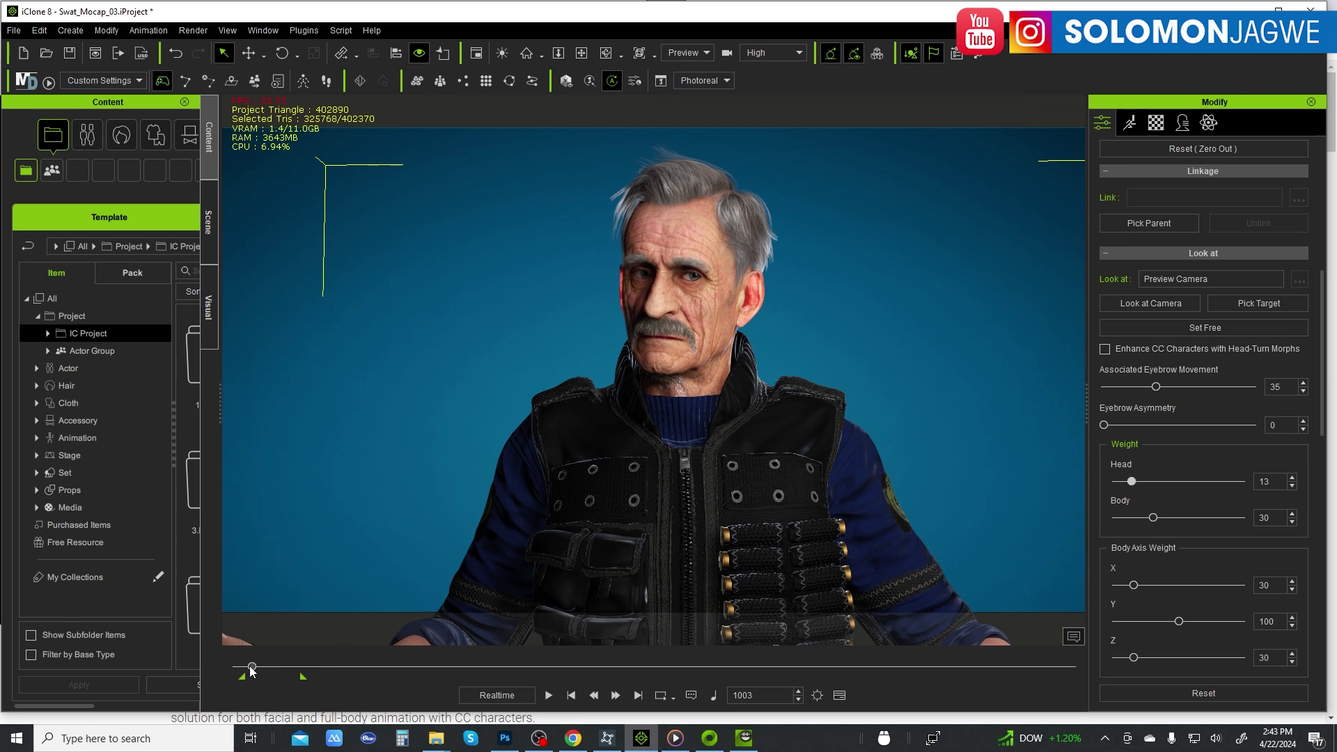
Scrub to frame 2632, zoom in on the captain's face, and compare with the Media Player reference render.
left_click_drag(253, 669, 283, 659)
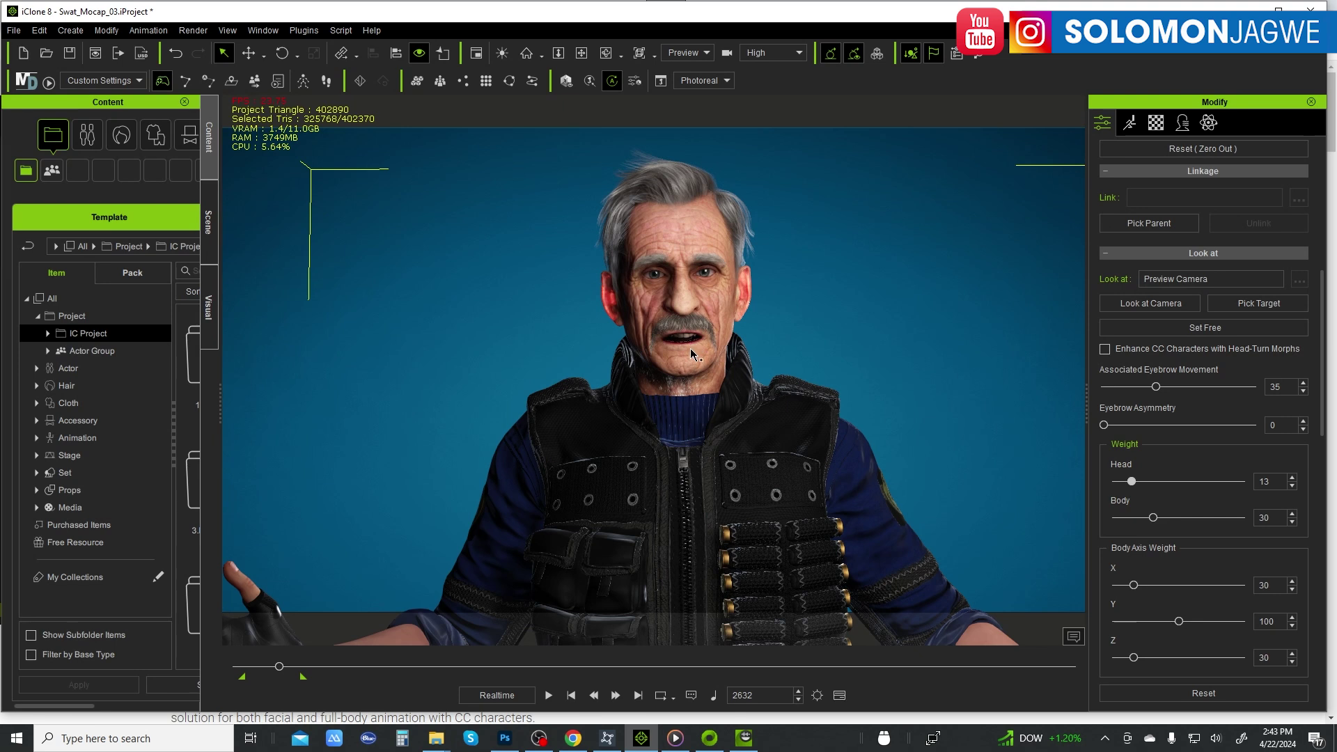
scroll(689, 348, "up", 10)
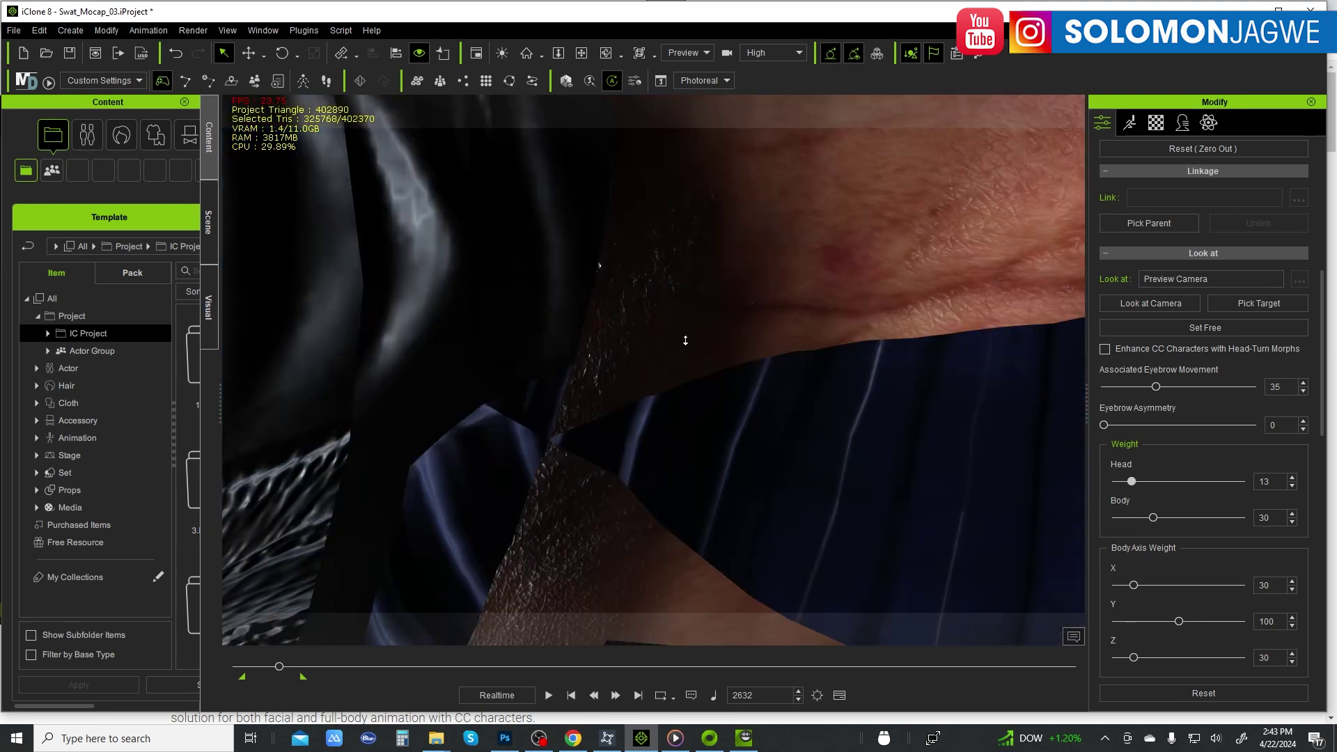
scroll(686, 341, "down", 6)
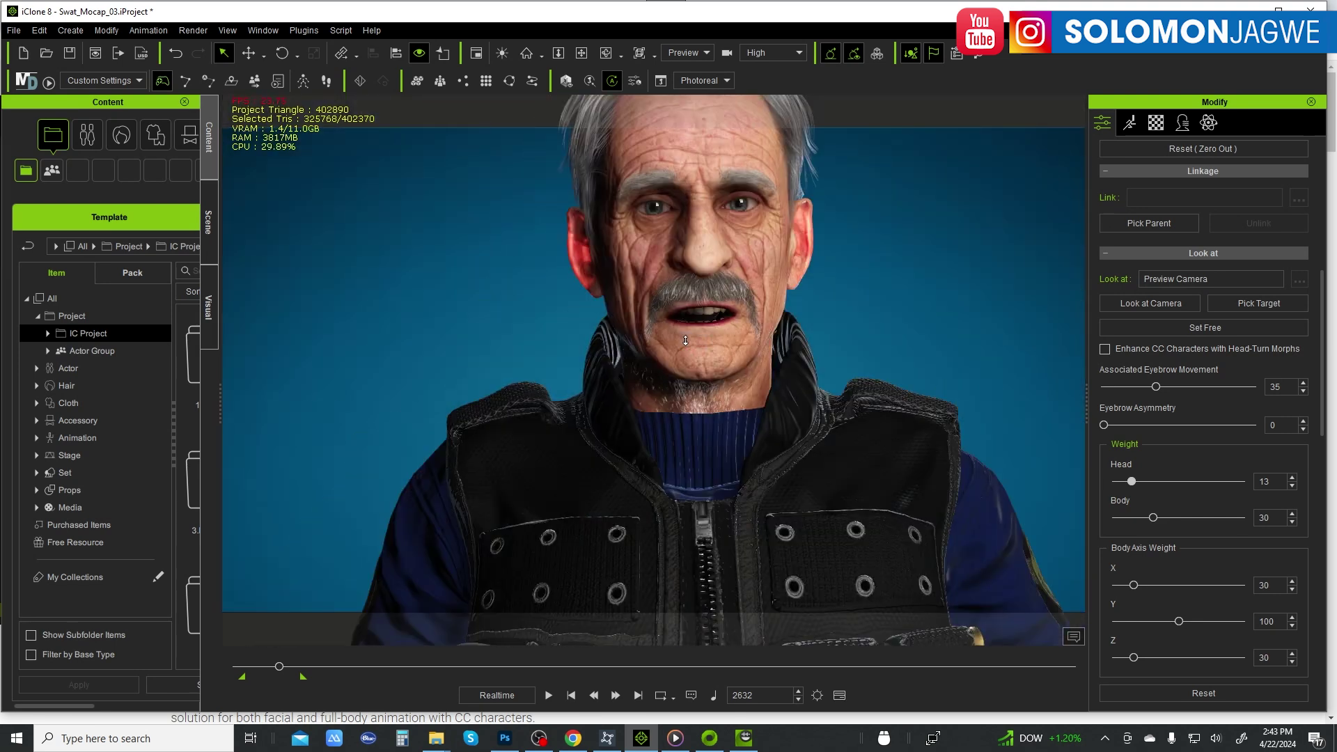
scroll(685, 340, "up", 3)
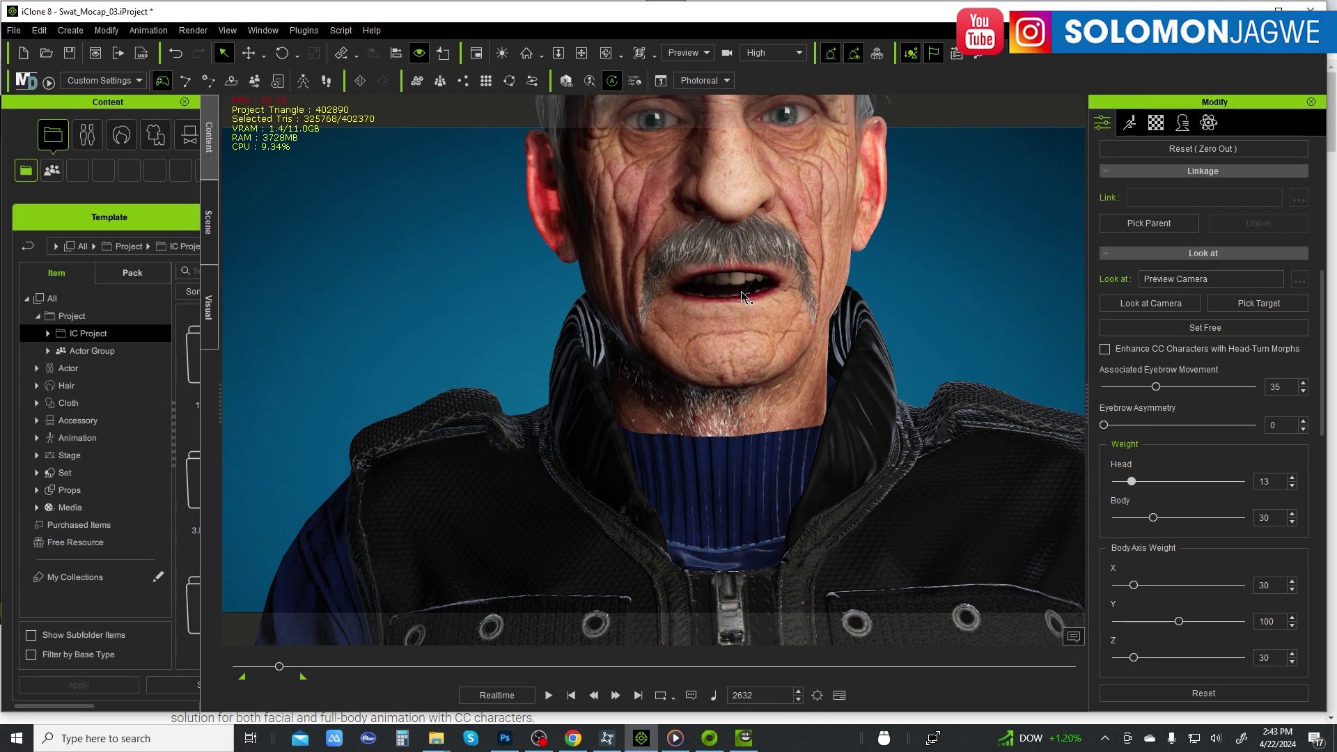
left_click(674, 738)
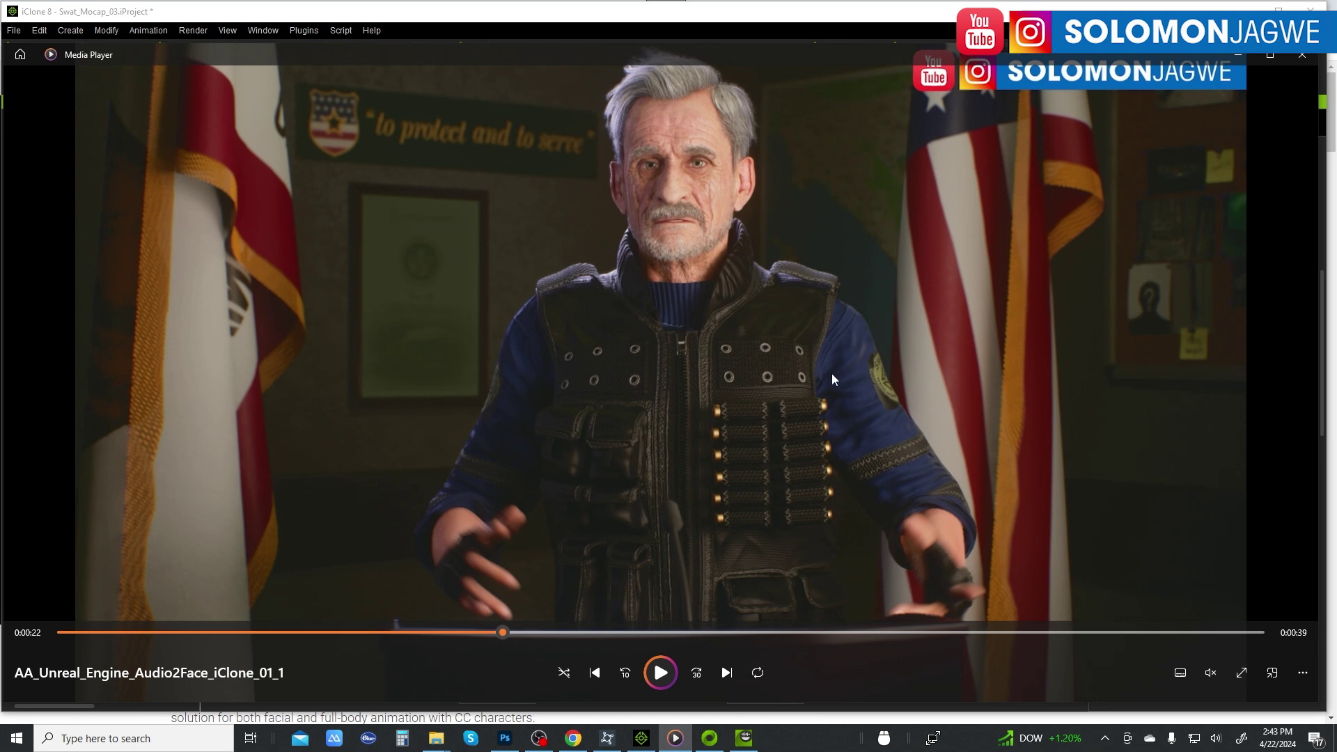
left_click(1239, 55)
scroll(784, 254, "down", 5)
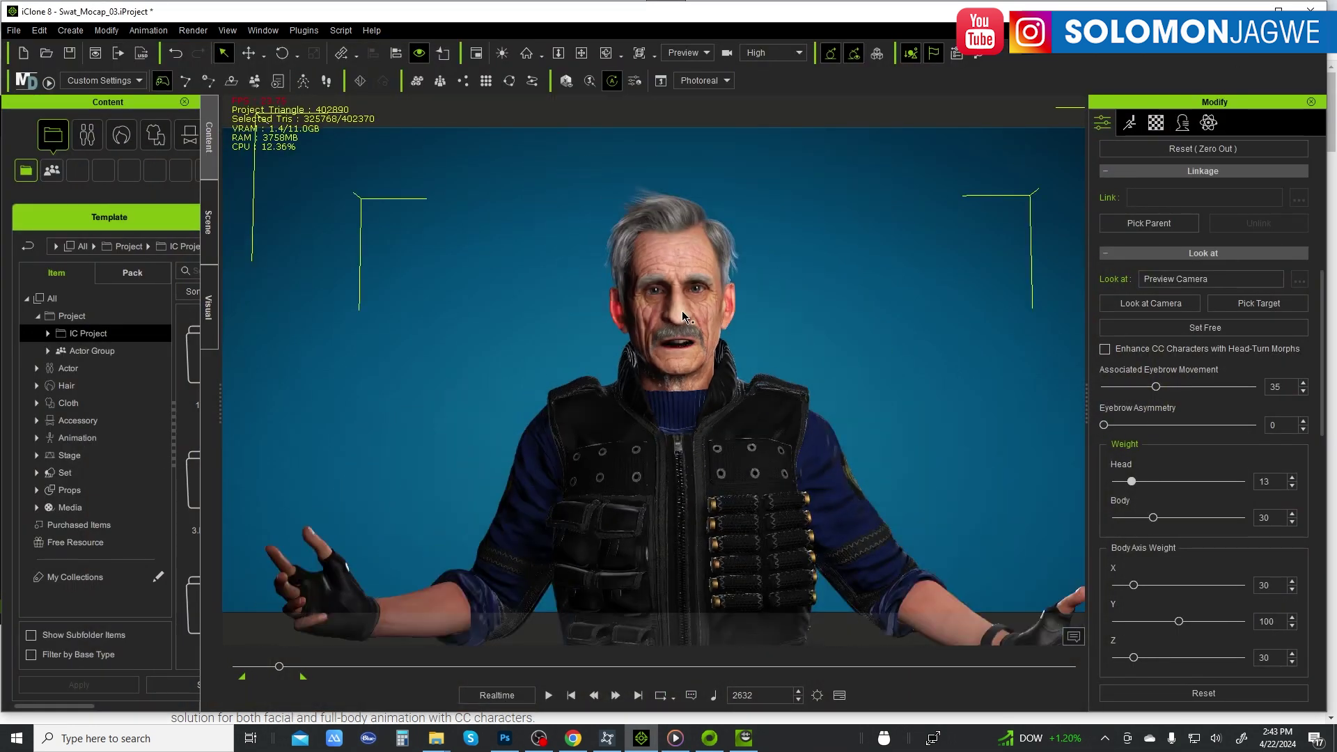
Open the Unreal Live Link panel and float it in the centre of the viewport.
left_click(303, 31)
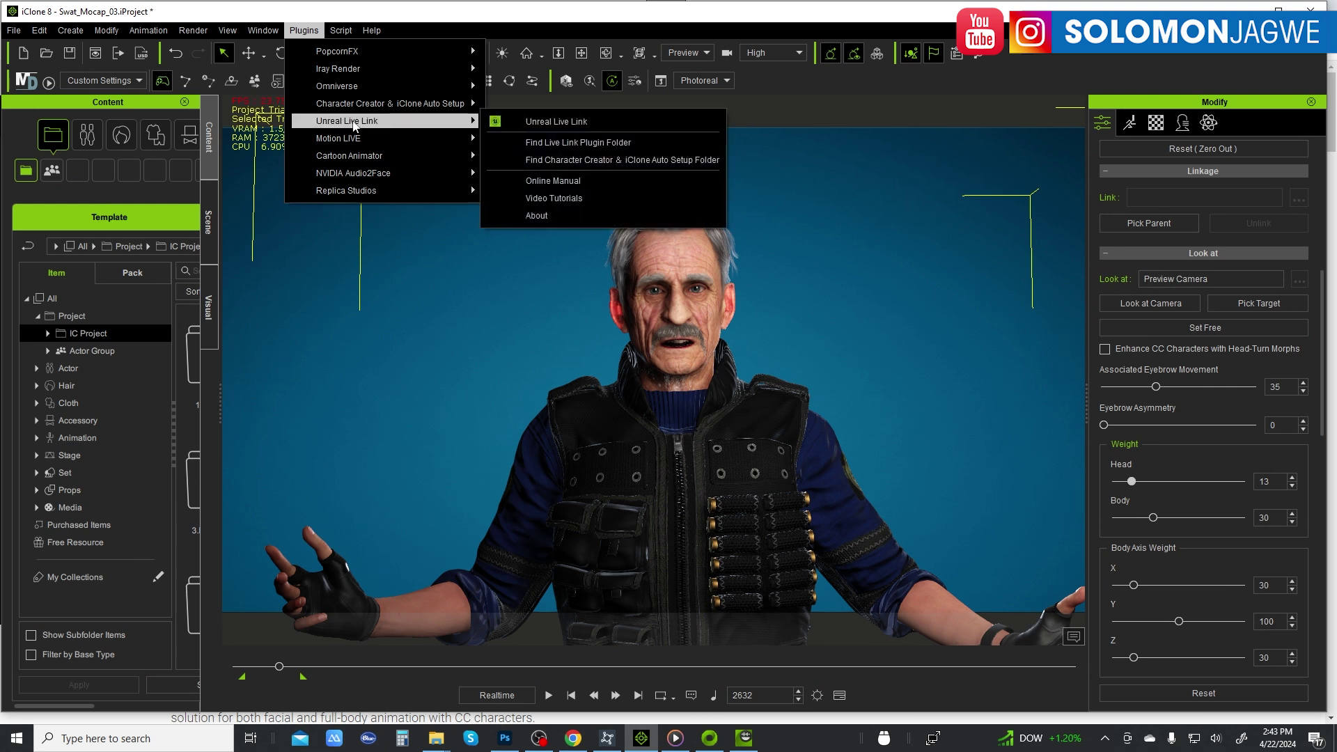
left_click(546, 123)
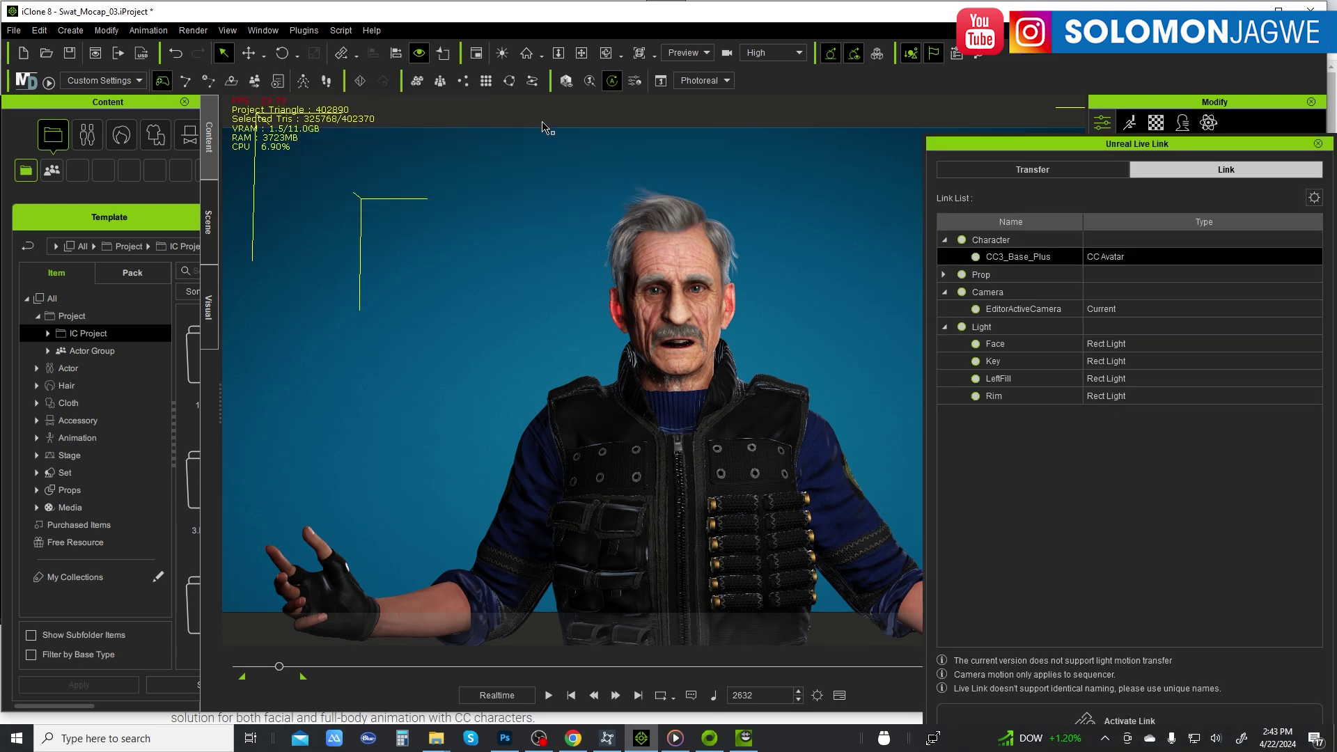
left_click_drag(1053, 145, 681, 90)
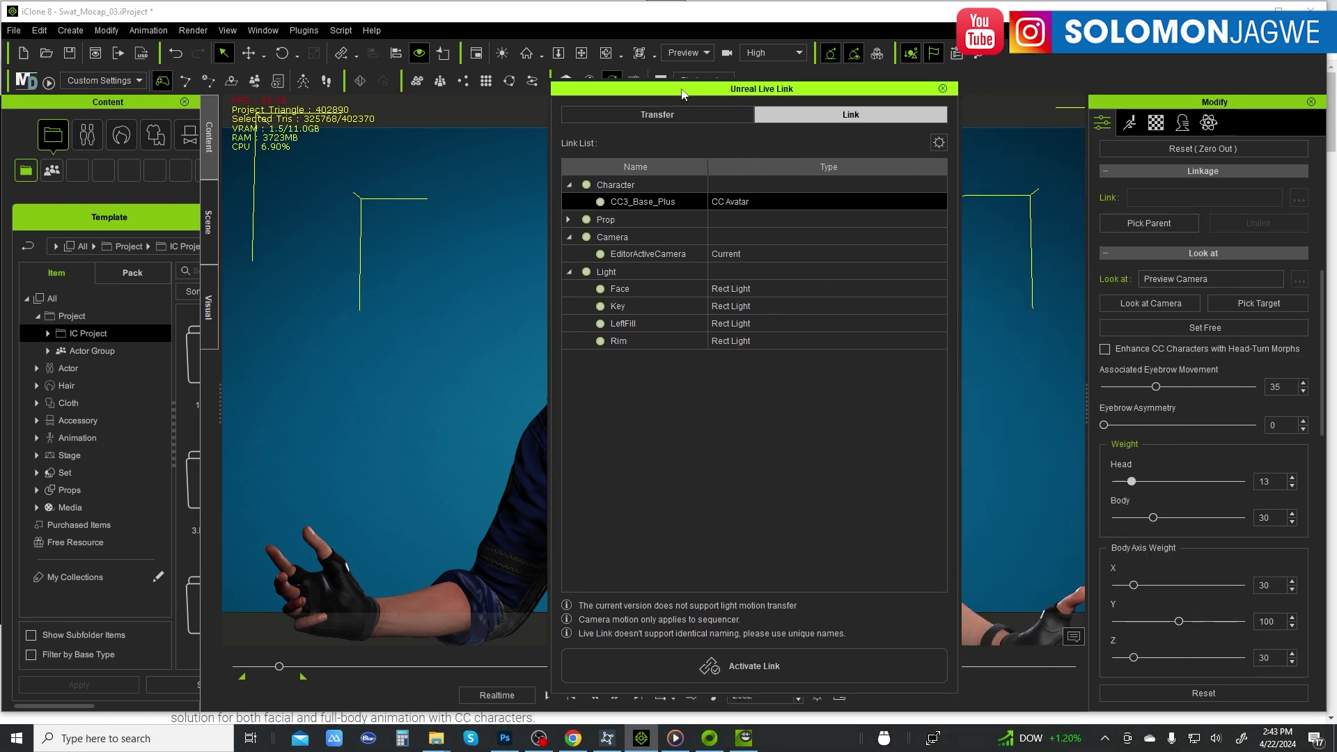
In Transfer, include motion and set a frame range of 595–3913, checking the reference render.
left_click(655, 115)
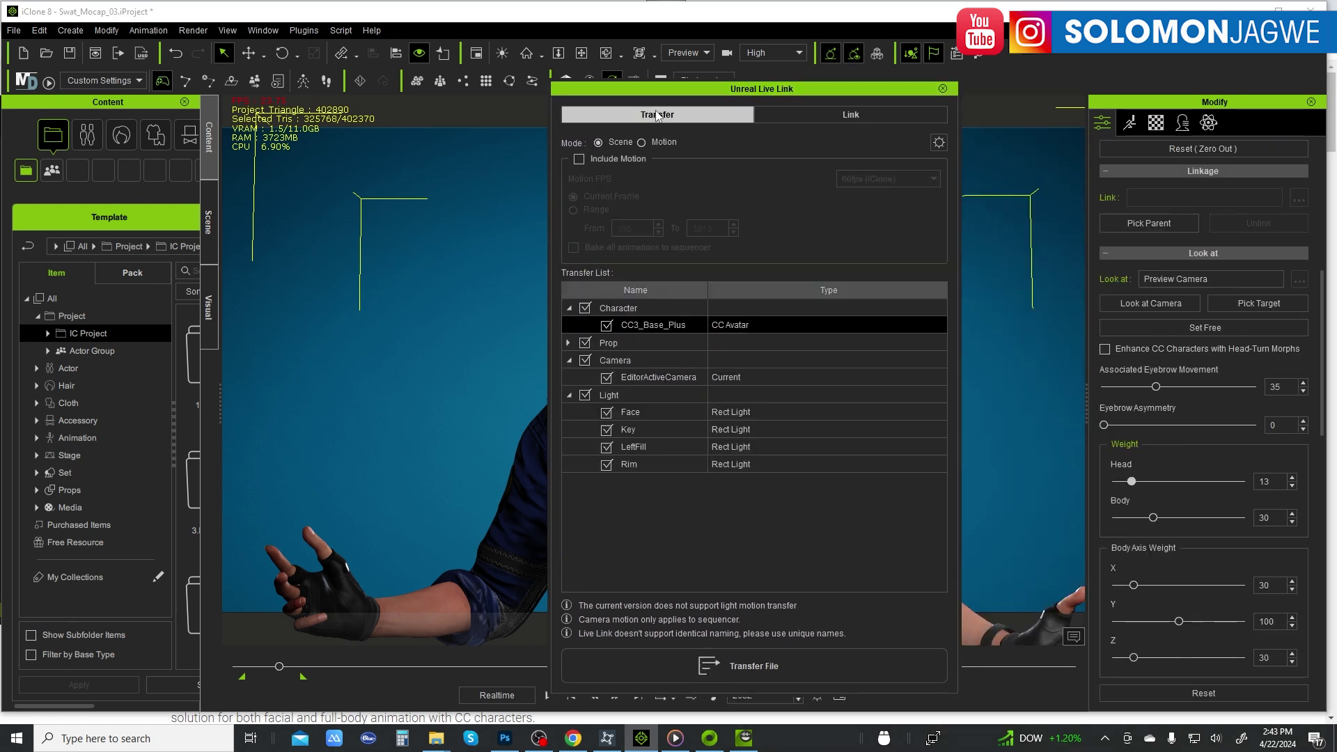
left_click(579, 159)
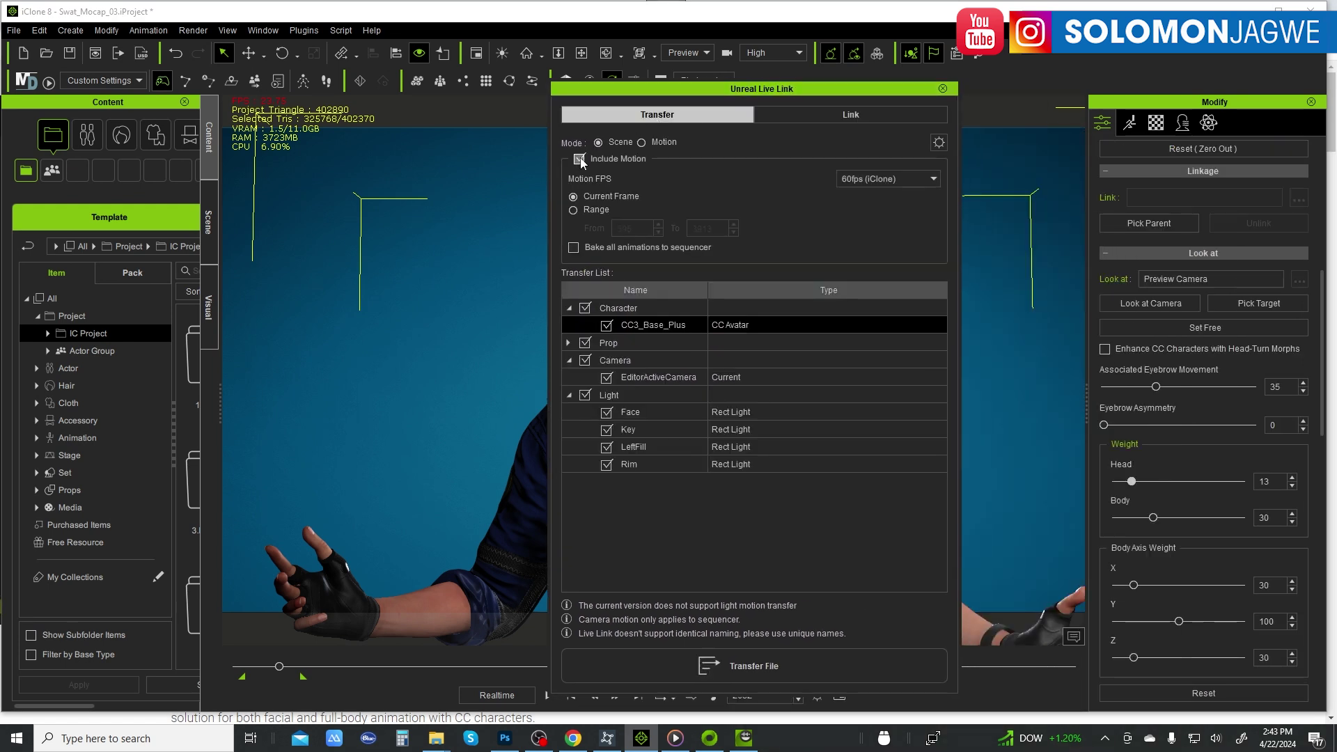
left_click(573, 209)
left_click(674, 738)
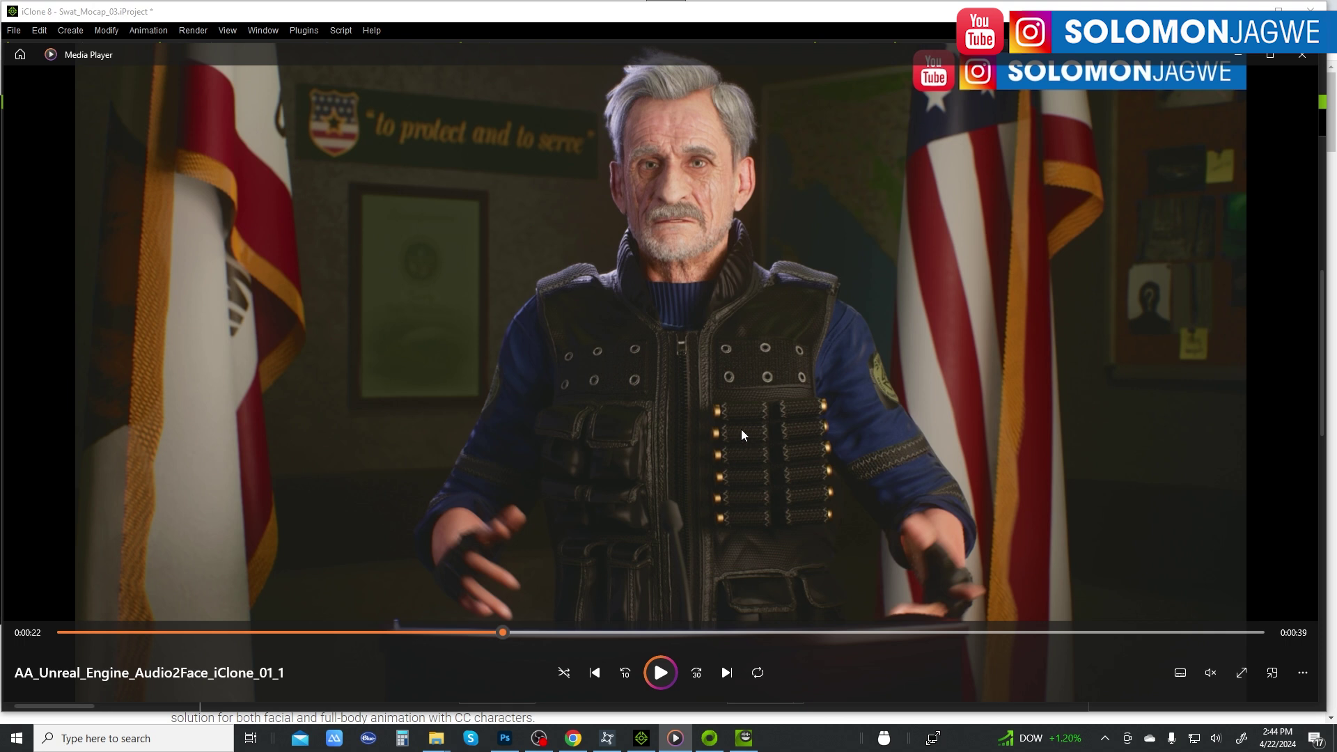
left_click(1240, 61)
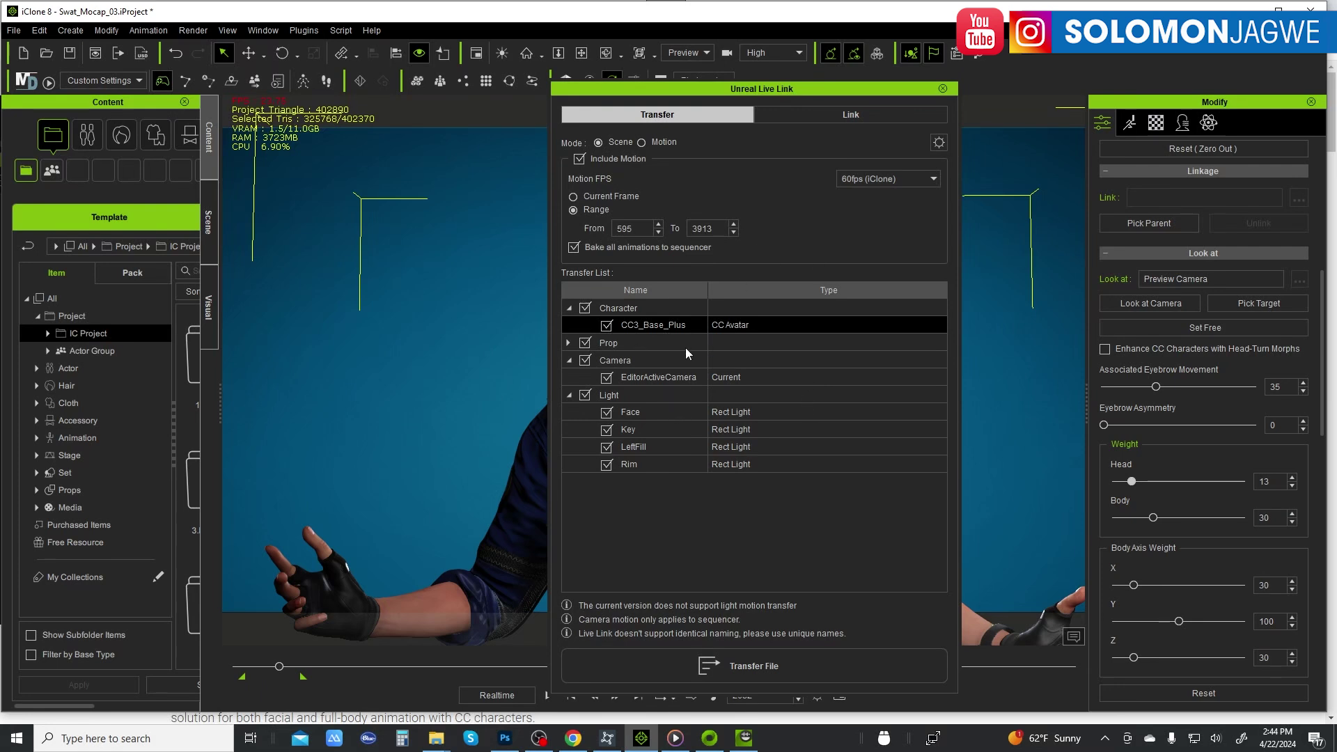
Enable Subdivision Mesh in the Transfer File Settings, then close the dialog.
left_click(940, 144)
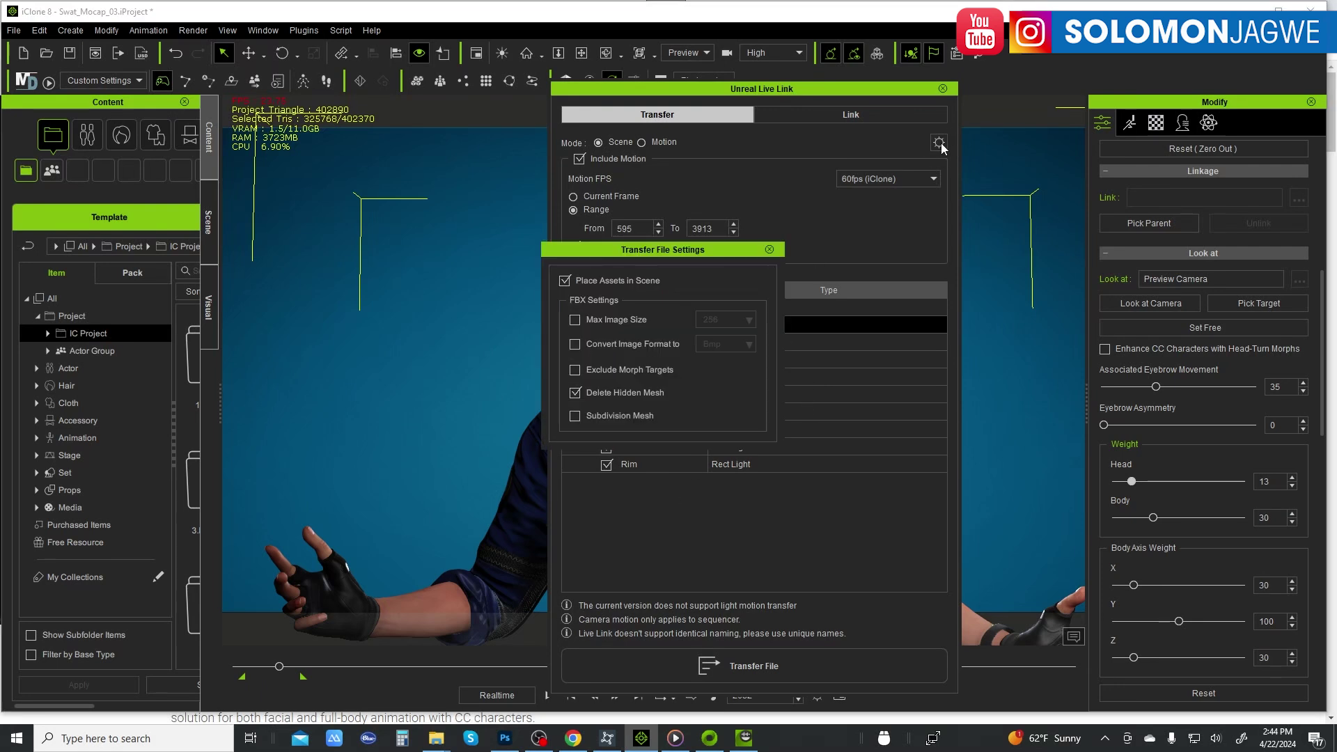
left_click(575, 417)
left_click_drag(774, 255, 479, 302)
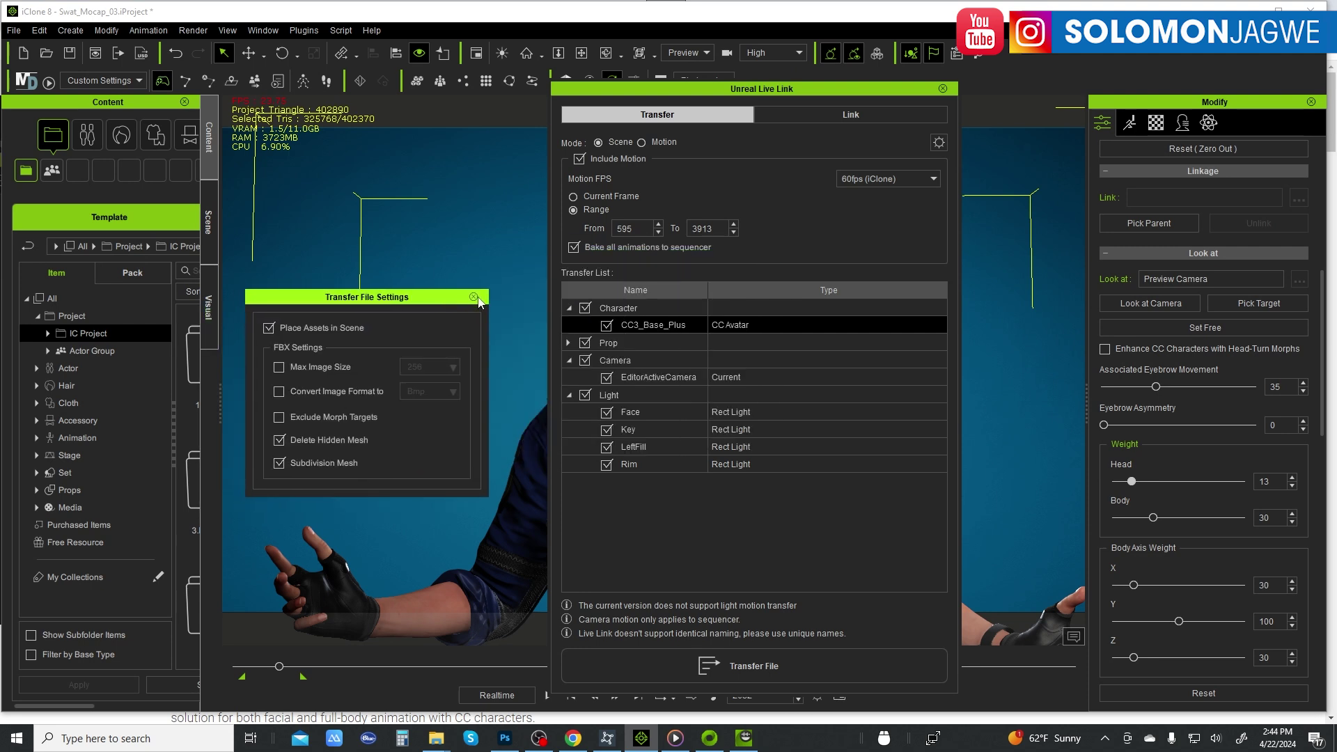
left_click(474, 297)
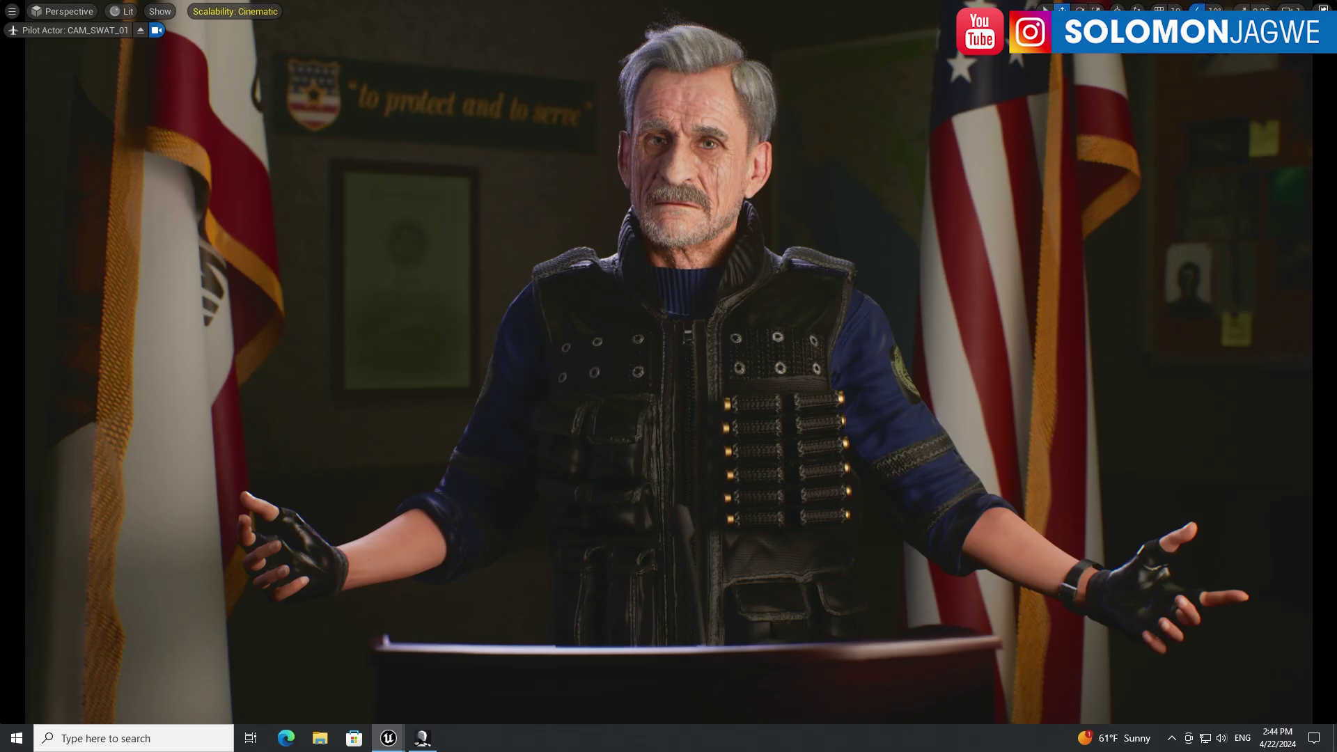
Select the captain and wall map, then eject from CAM_SWAT_01 to the wide briefing-room view.
left_click(685, 452)
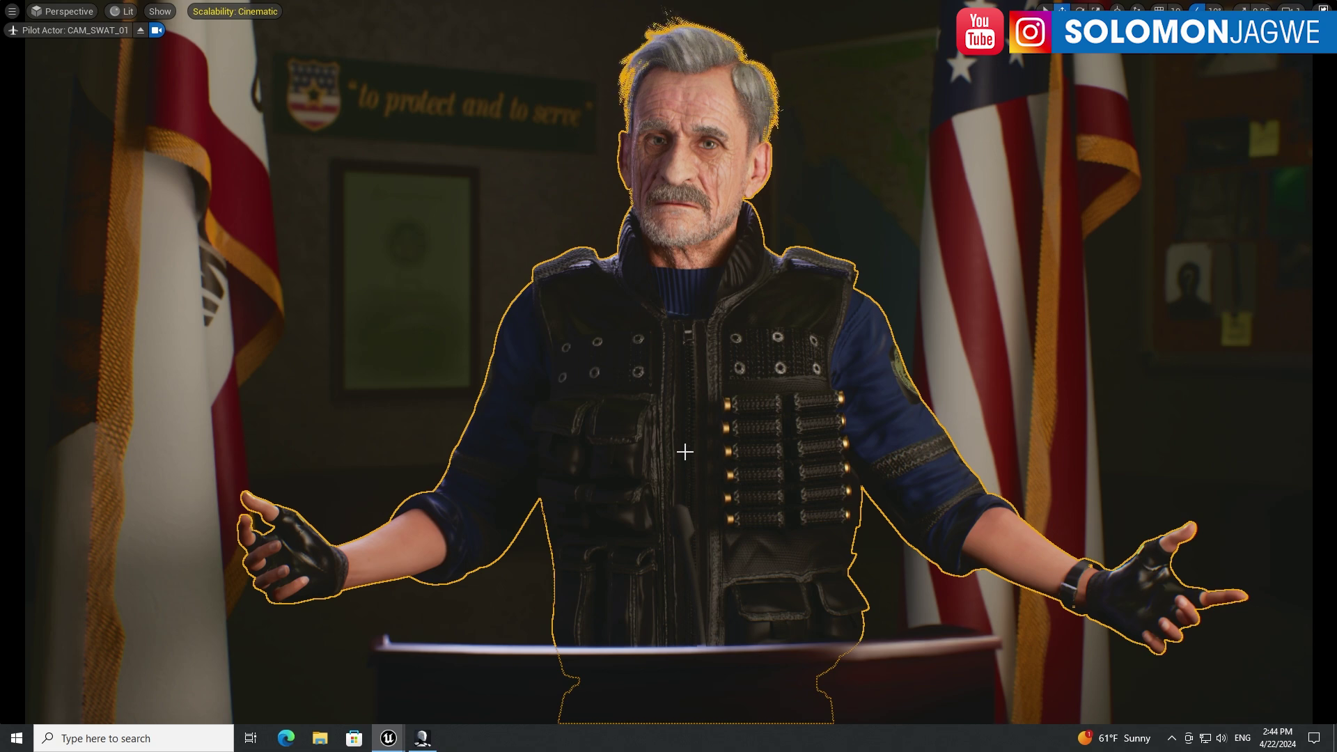
left_click_drag(684, 452, 626, 451, "alt")
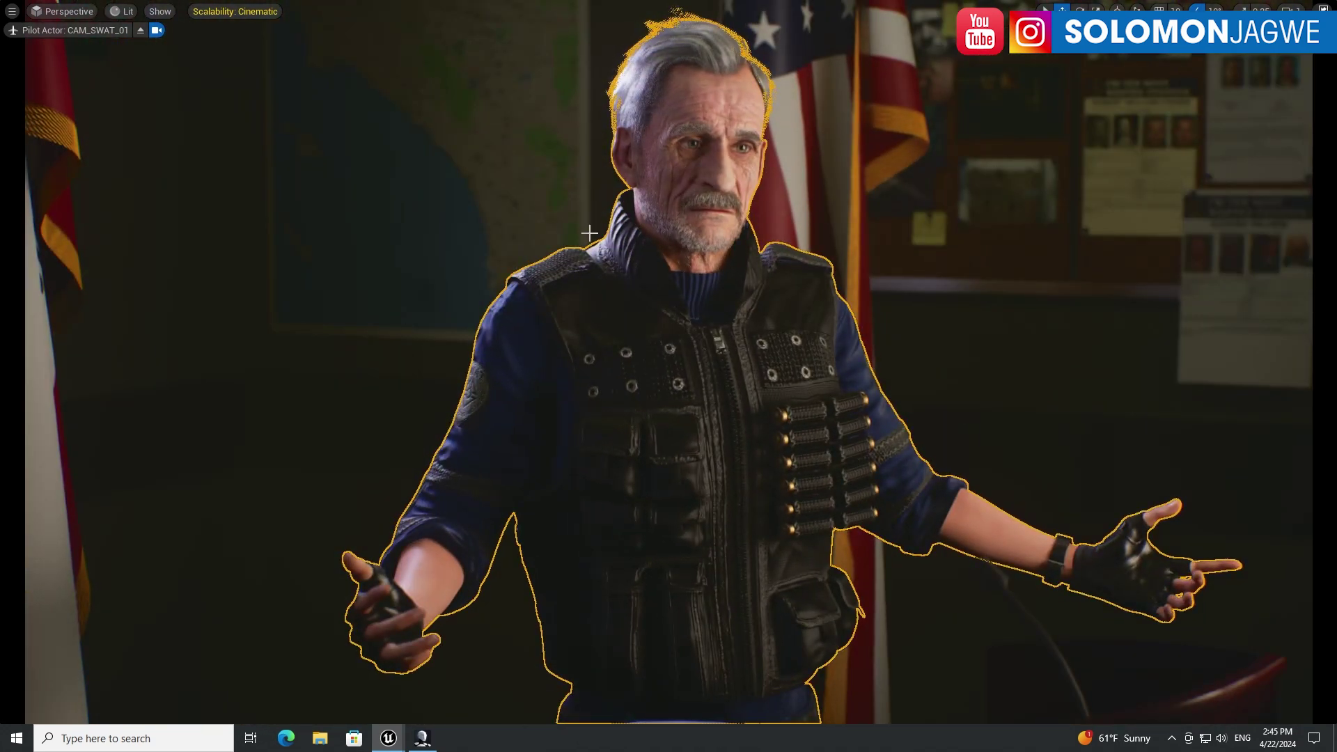
left_click(440, 263)
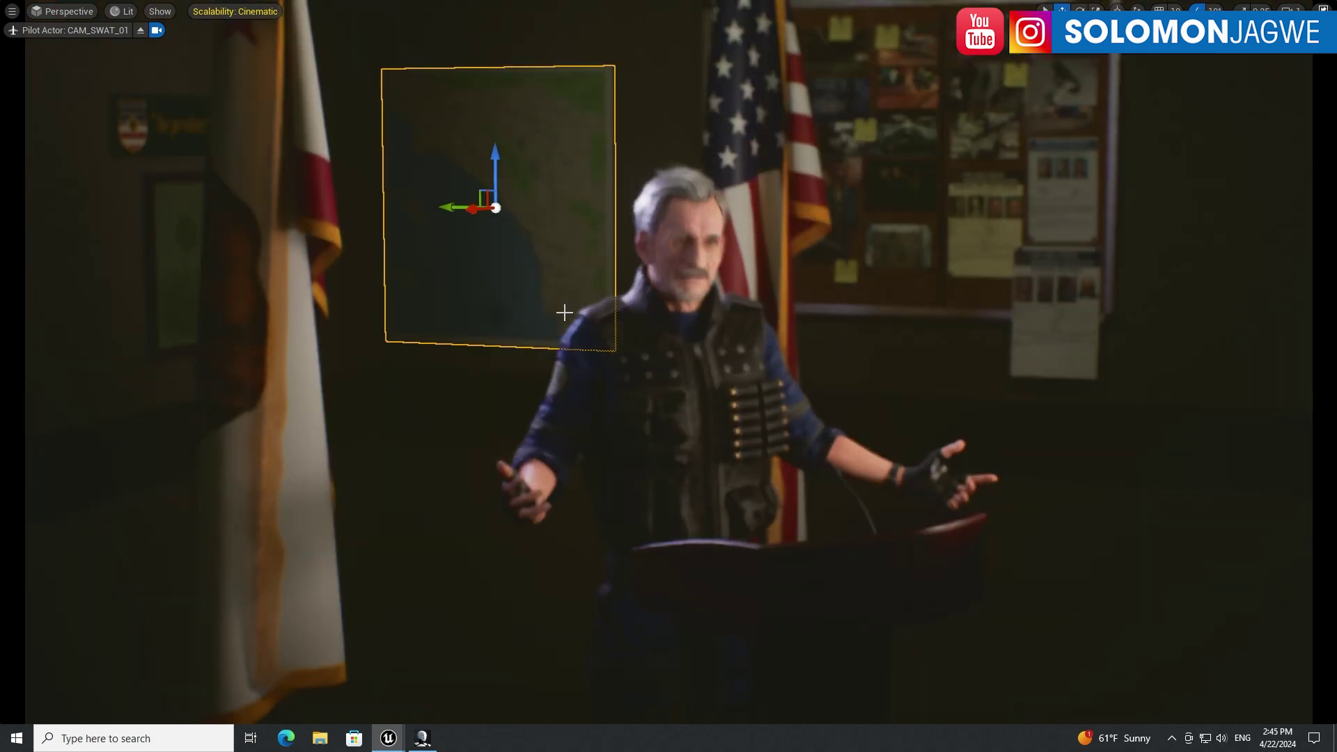
scroll(564, 313, "up", 3)
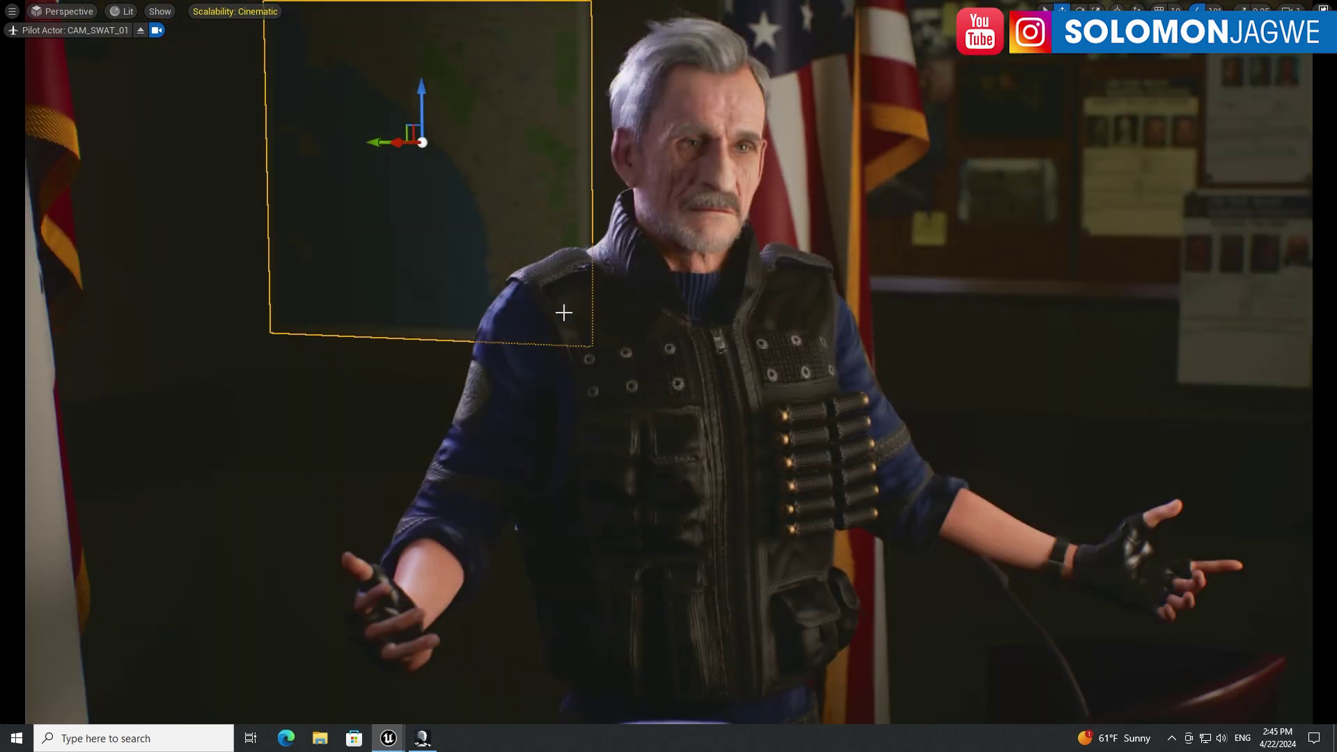
left_click(140, 31)
scroll(668, 376, "up", 3)
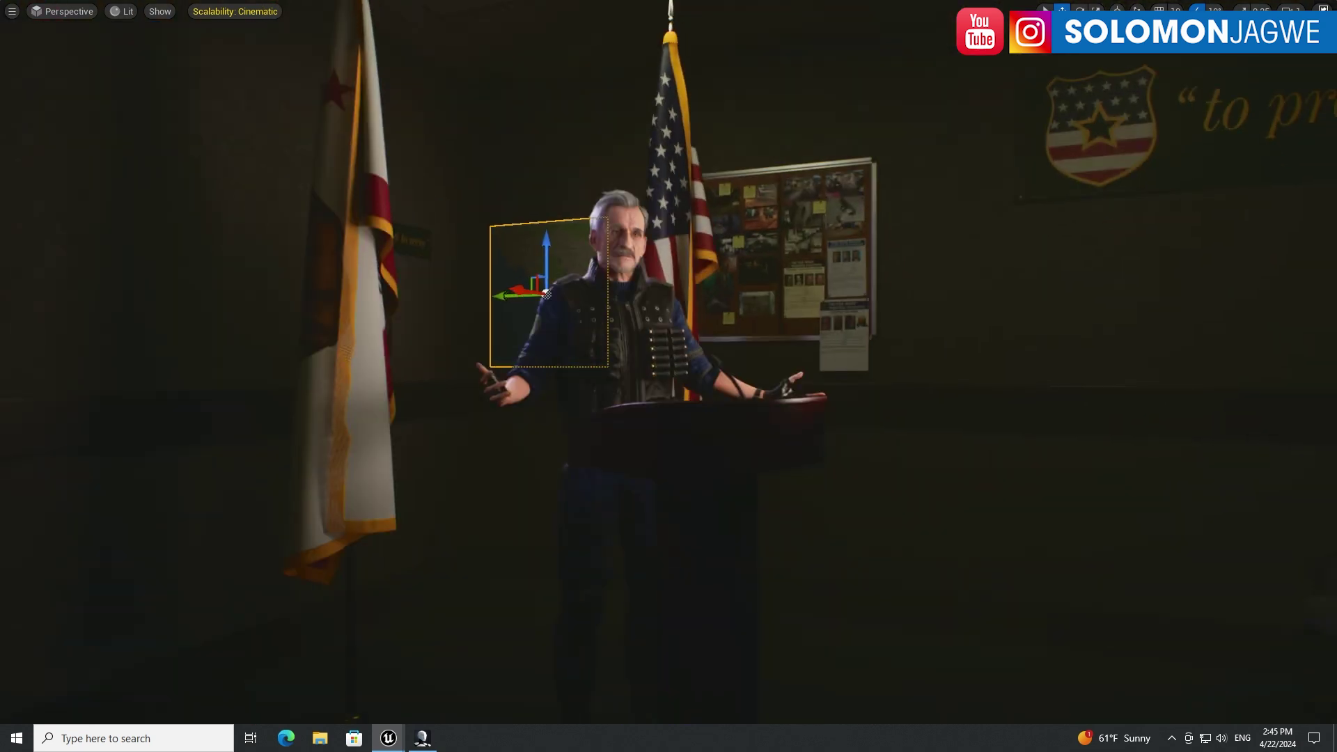
left_click(960, 314)
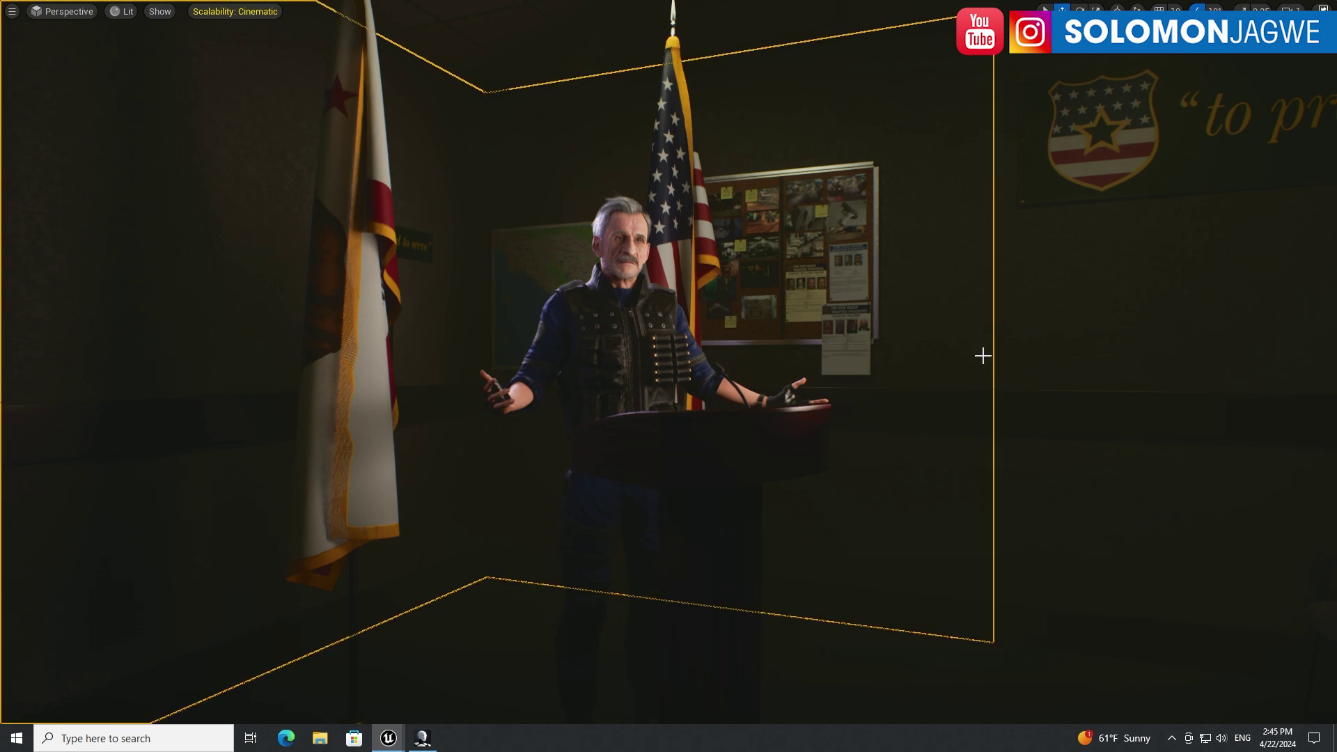
left_click(740, 508)
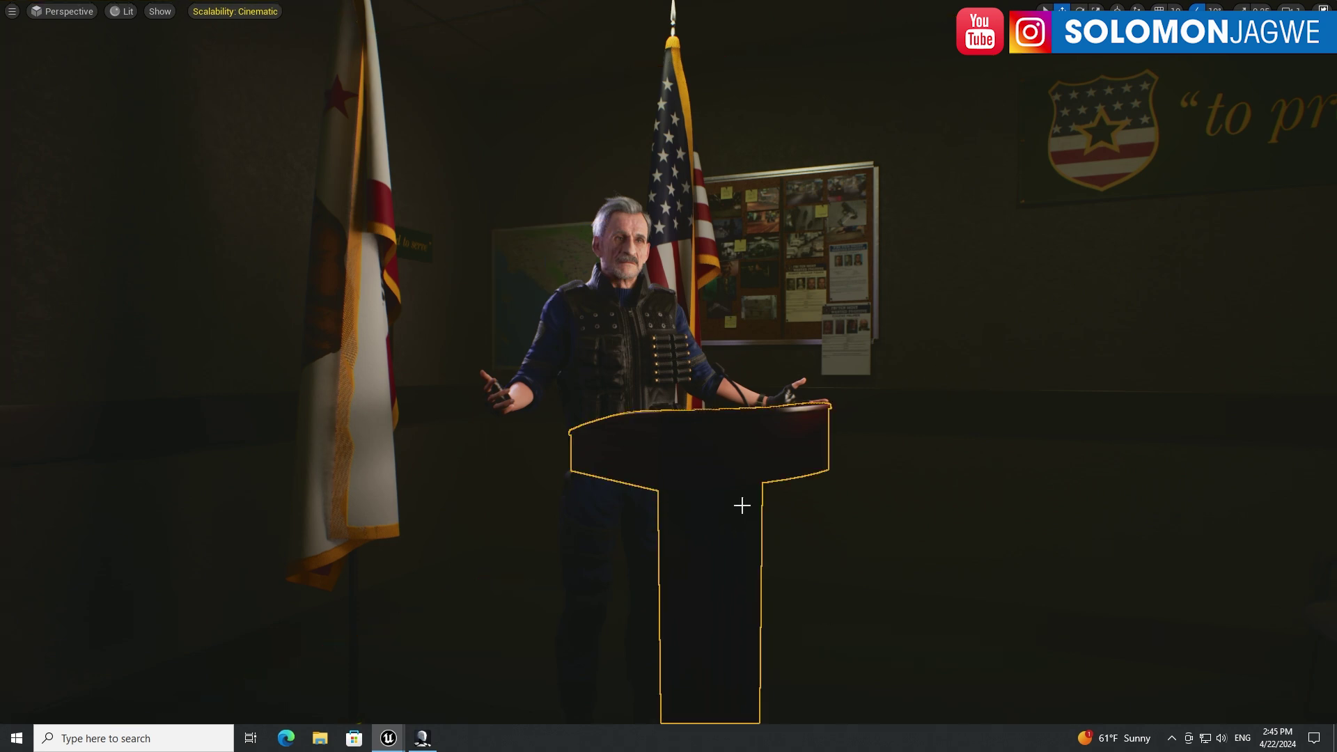
key("f")
mouse_move(722, 508)
left_mouse_down("alt")
mouse_move(585, 495)
mouse_move(530, 508)
mouse_move(716, 531)
left_mouse_up("alt")
right_click_drag(717, 531, 717, 599, "alt")
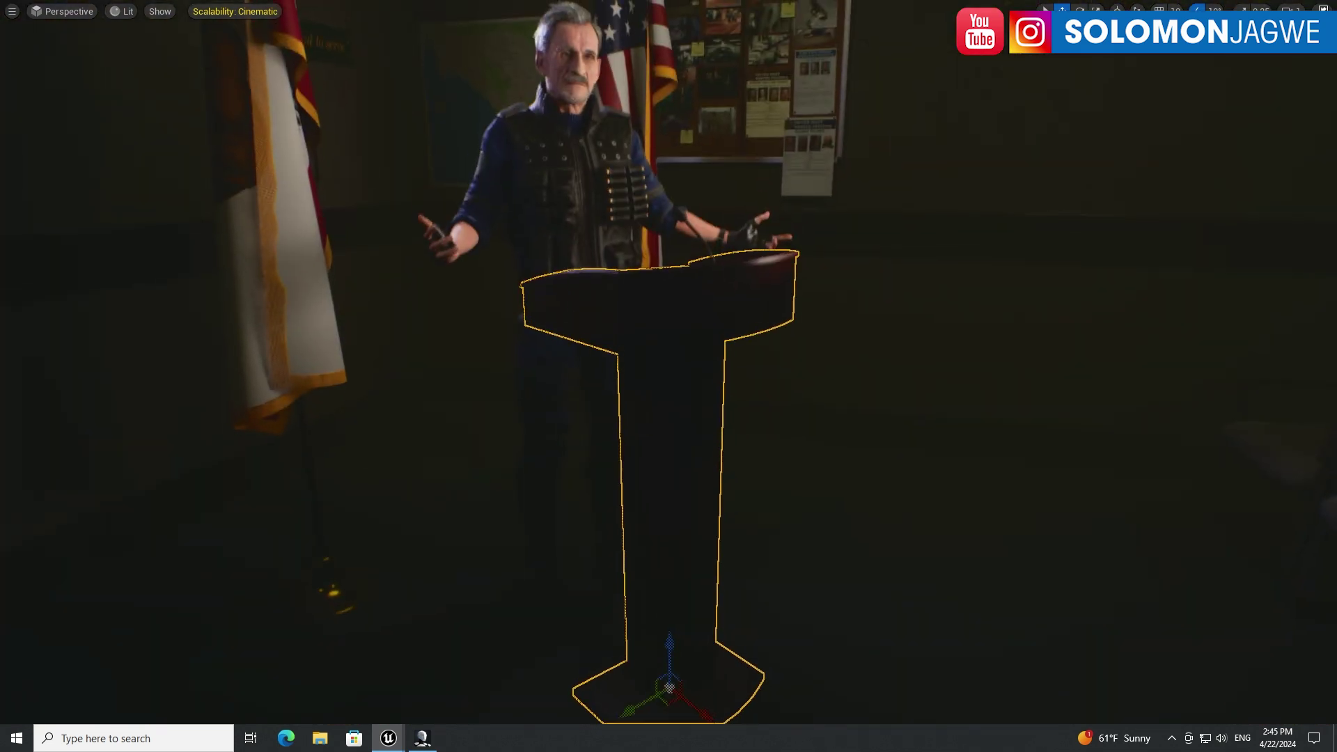
left_click(567, 237)
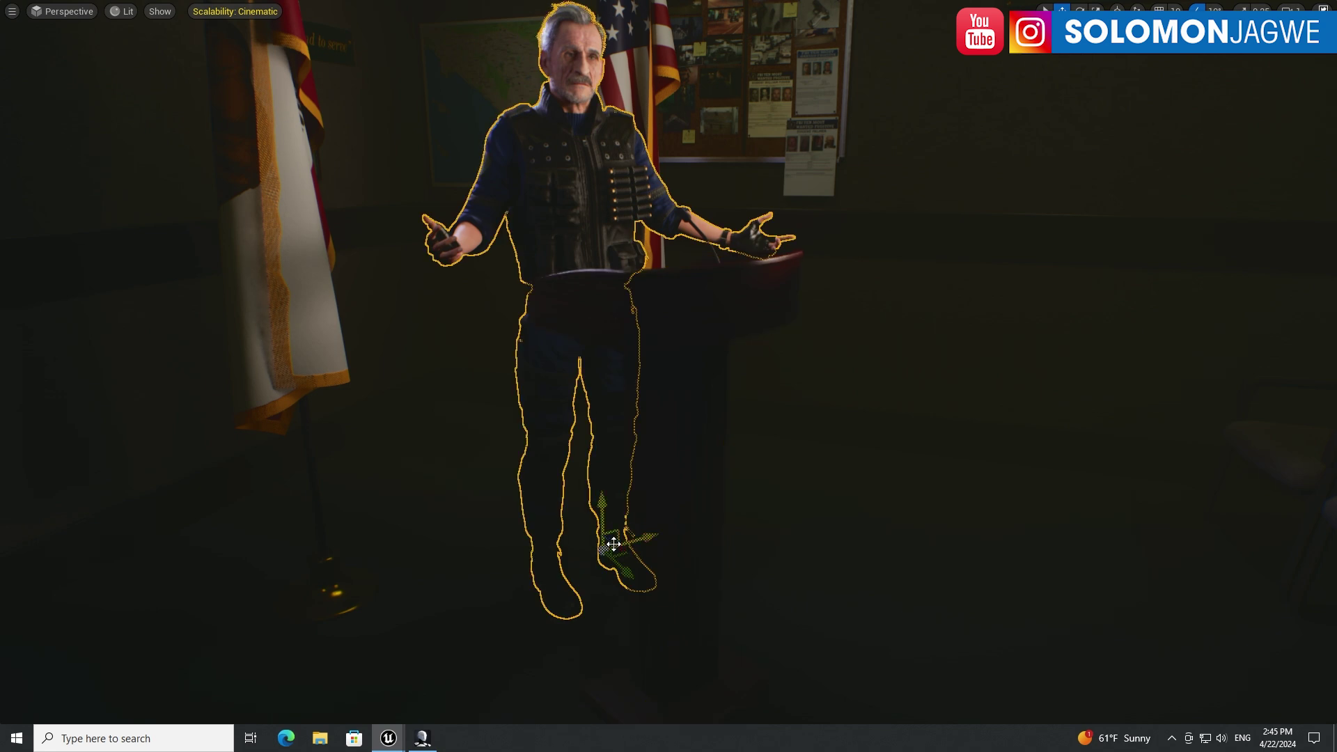
left_click_drag(770, 469, 823, 453, "alt")
left_click(824, 453)
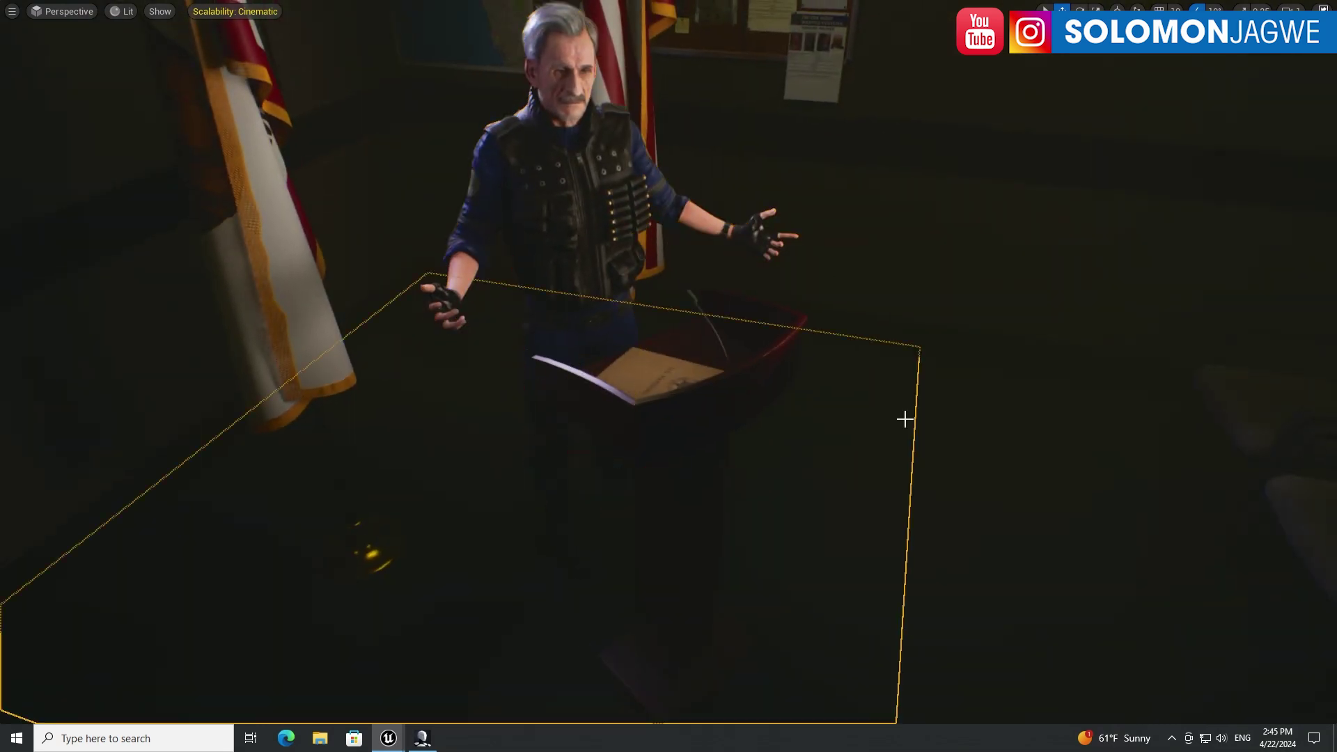
left_click(940, 327)
left_click(992, 416)
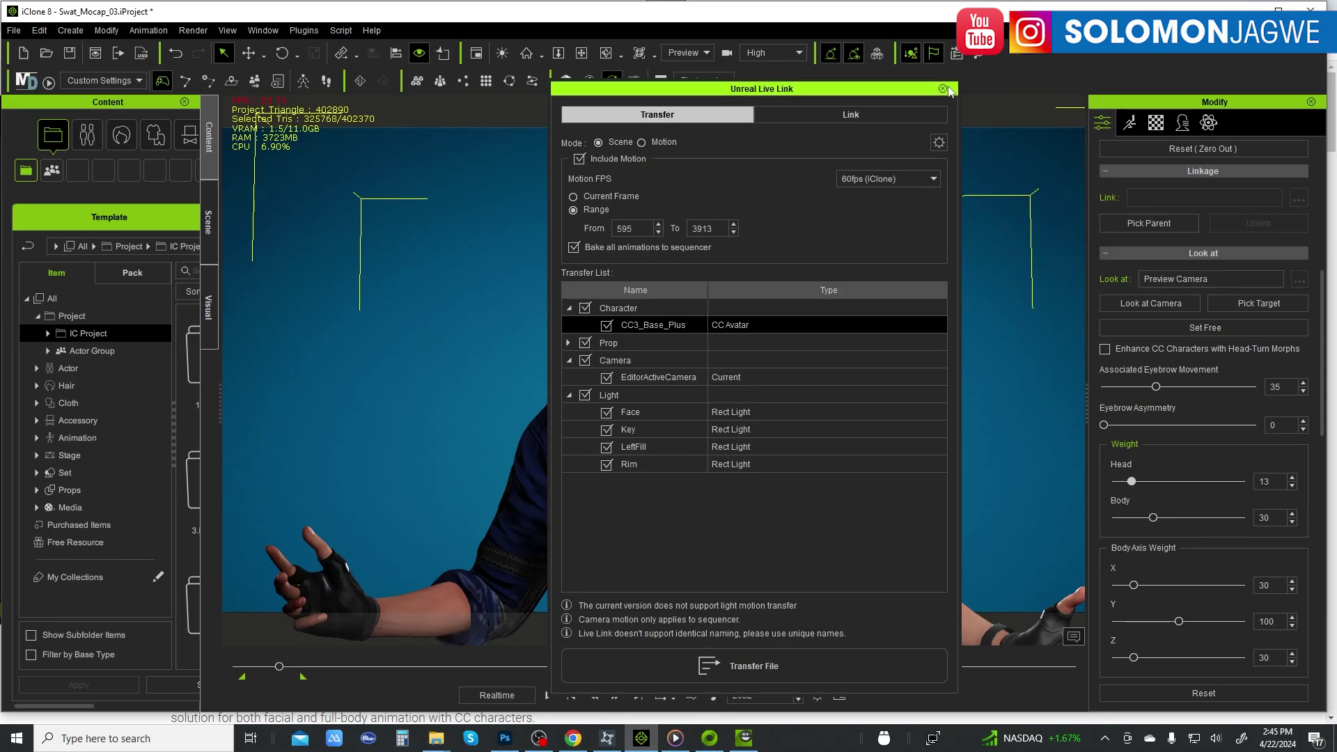
Close the Unreal Live Link window and orbit to a three-quarter view of the captain.
left_click(944, 91)
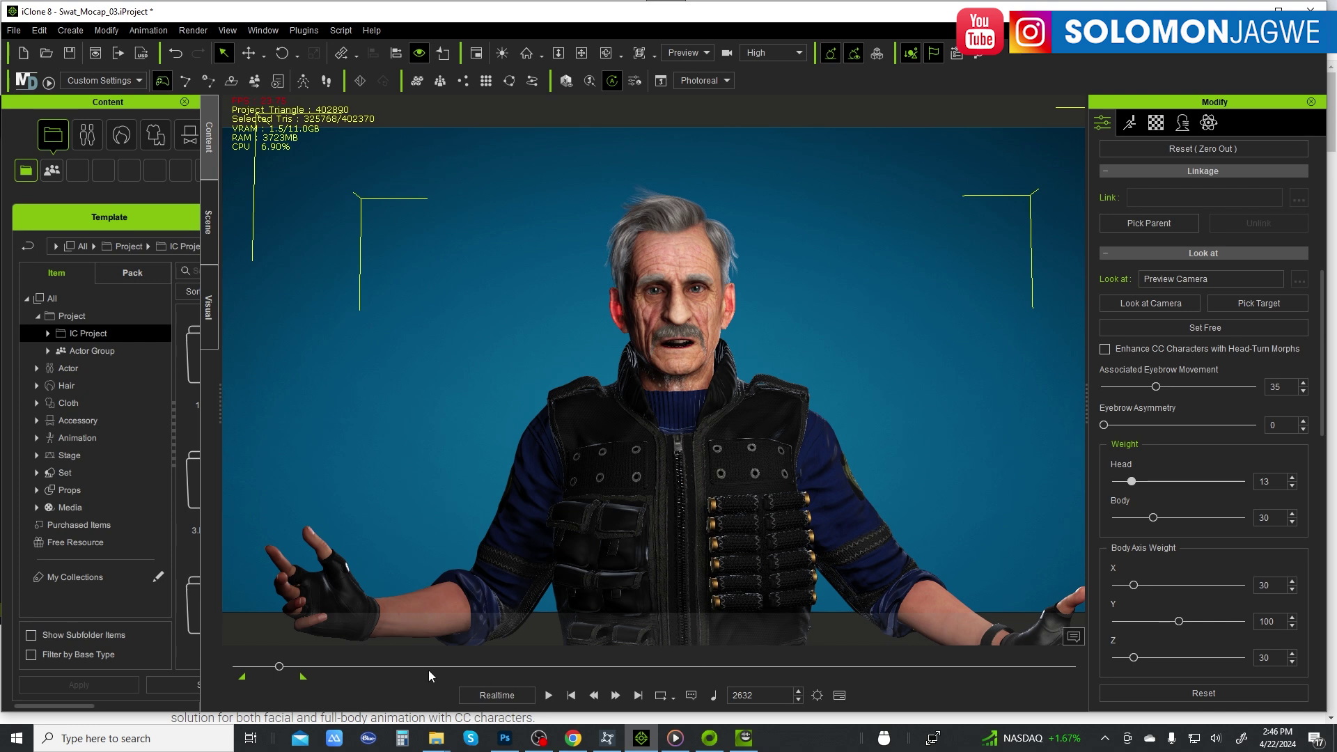
mouse_move(277, 665)
left_mouse_down()
mouse_move(255, 670)
mouse_move(270, 670)
left_mouse_up()
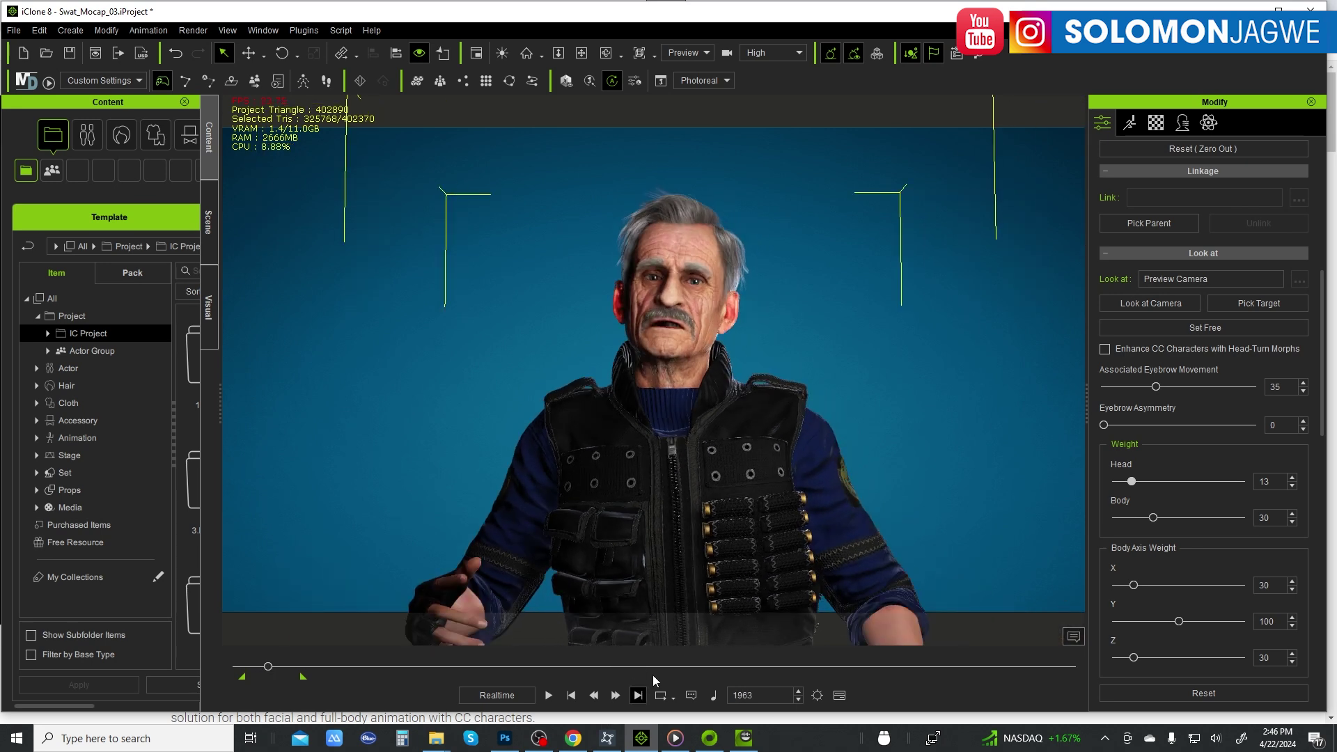
scroll(738, 408, "down", 5)
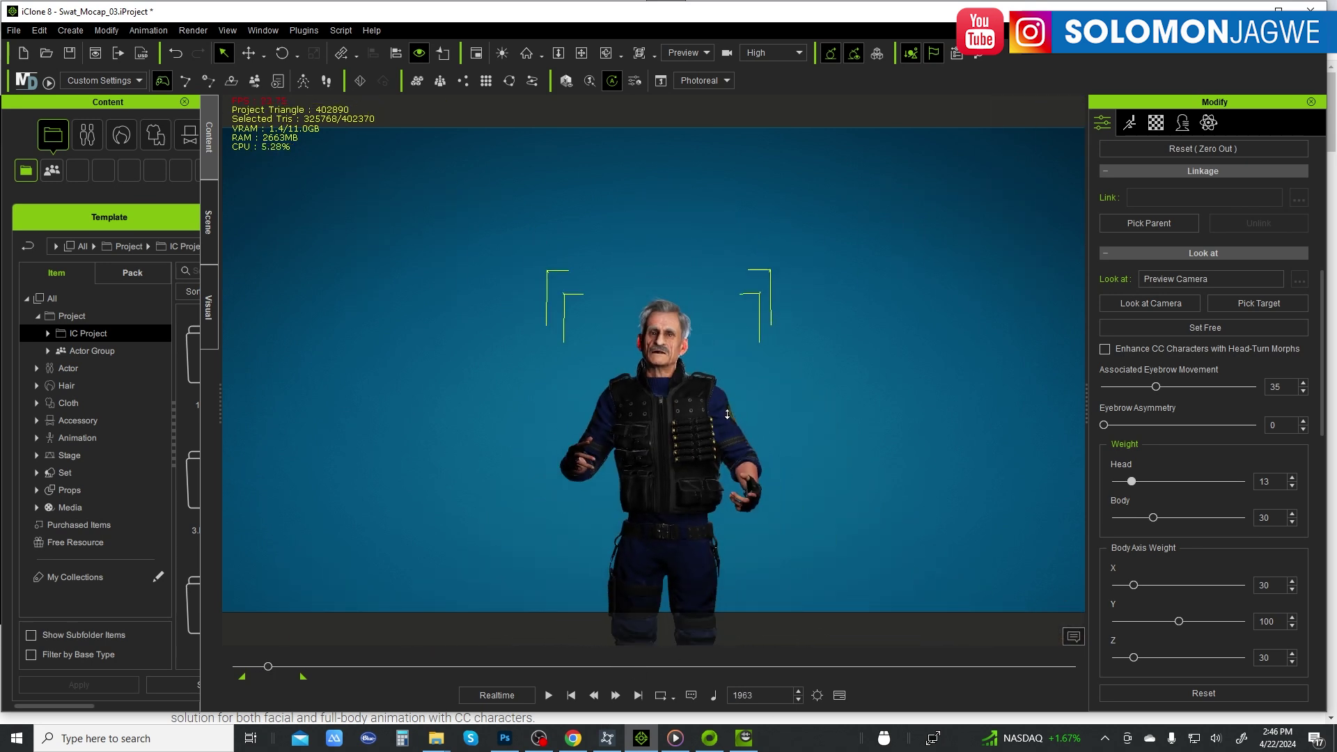
scroll(738, 438, "up", 3)
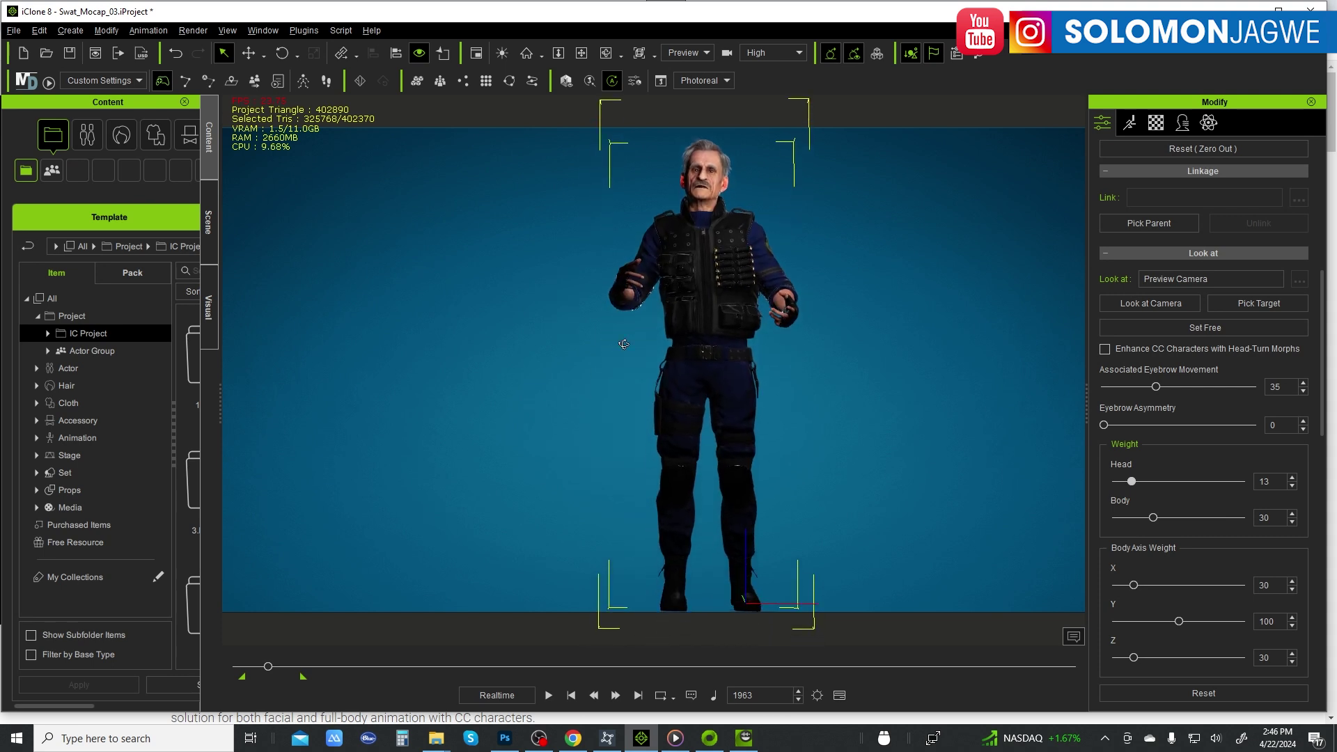
right_click_drag(739, 438, 629, 564)
Play the captain's body animation from the range start, pause at frame 1005, and select him.
left_click(571, 695)
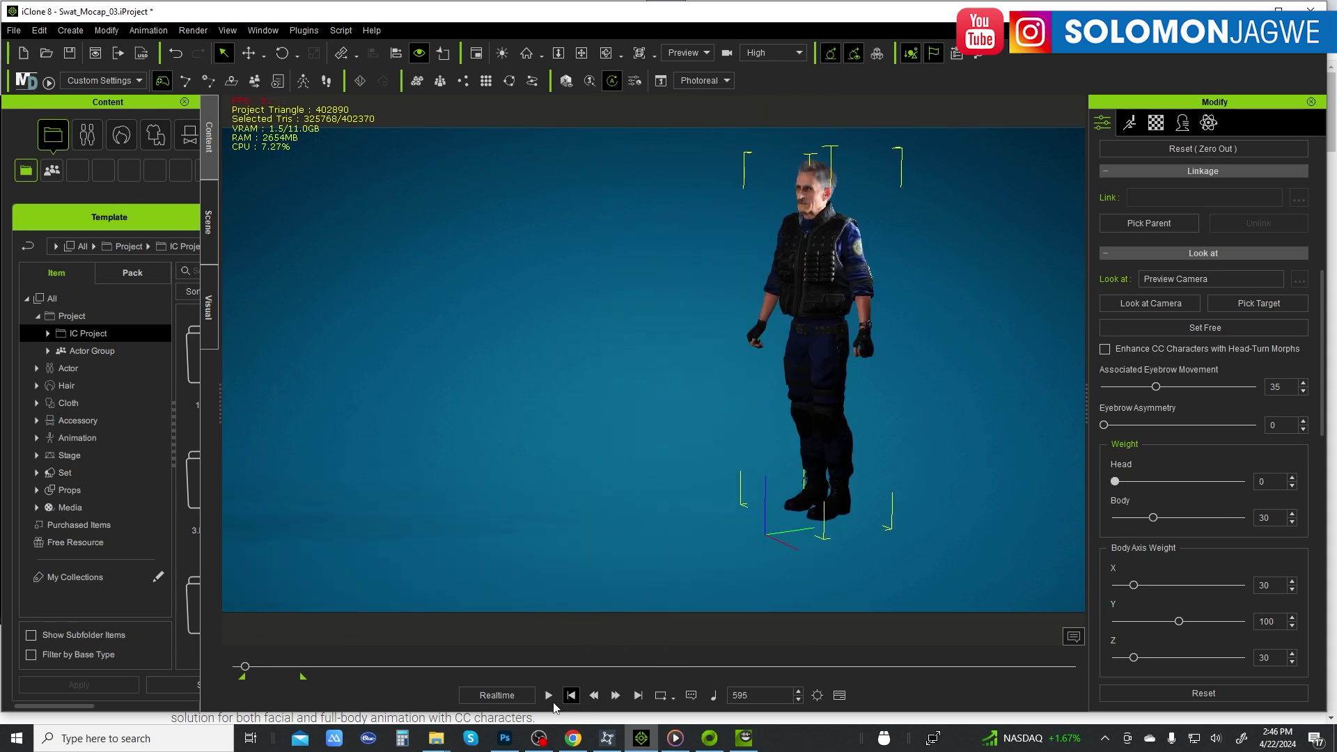
left_click(549, 700)
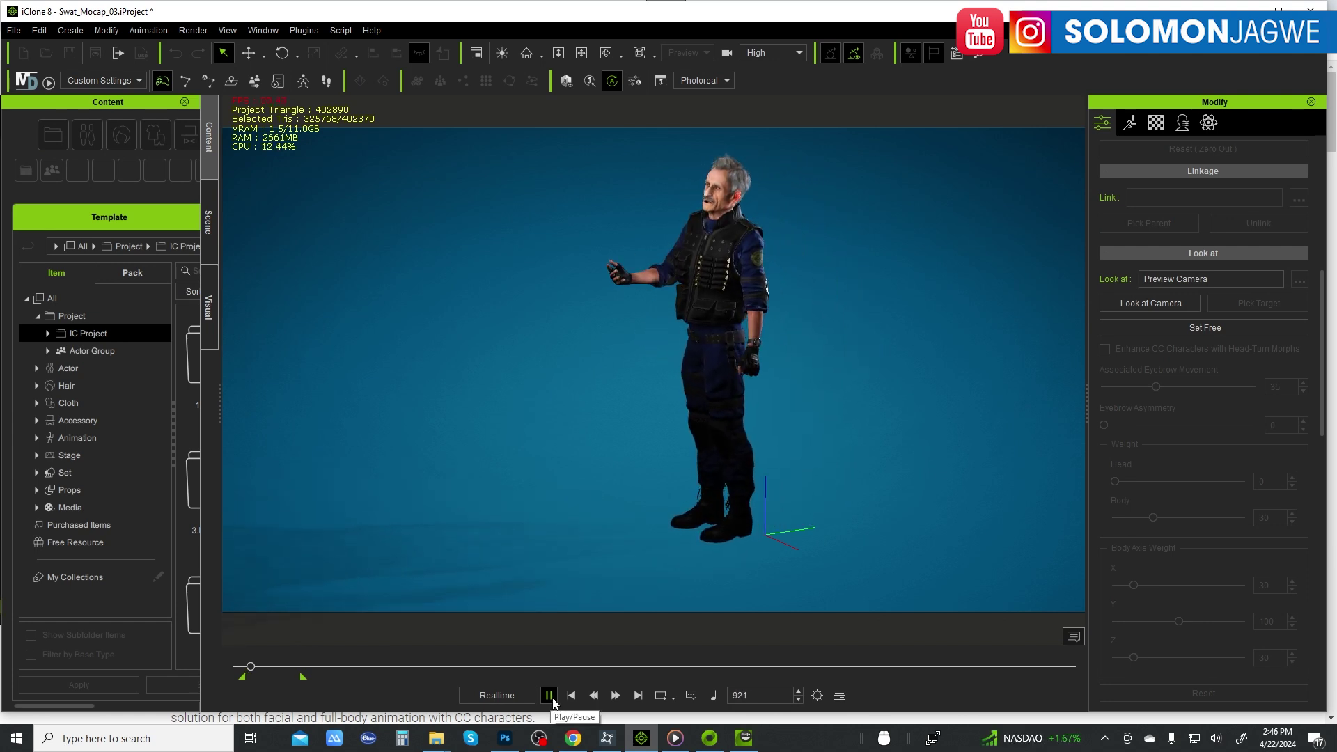
left_click(549, 696)
left_click(731, 306)
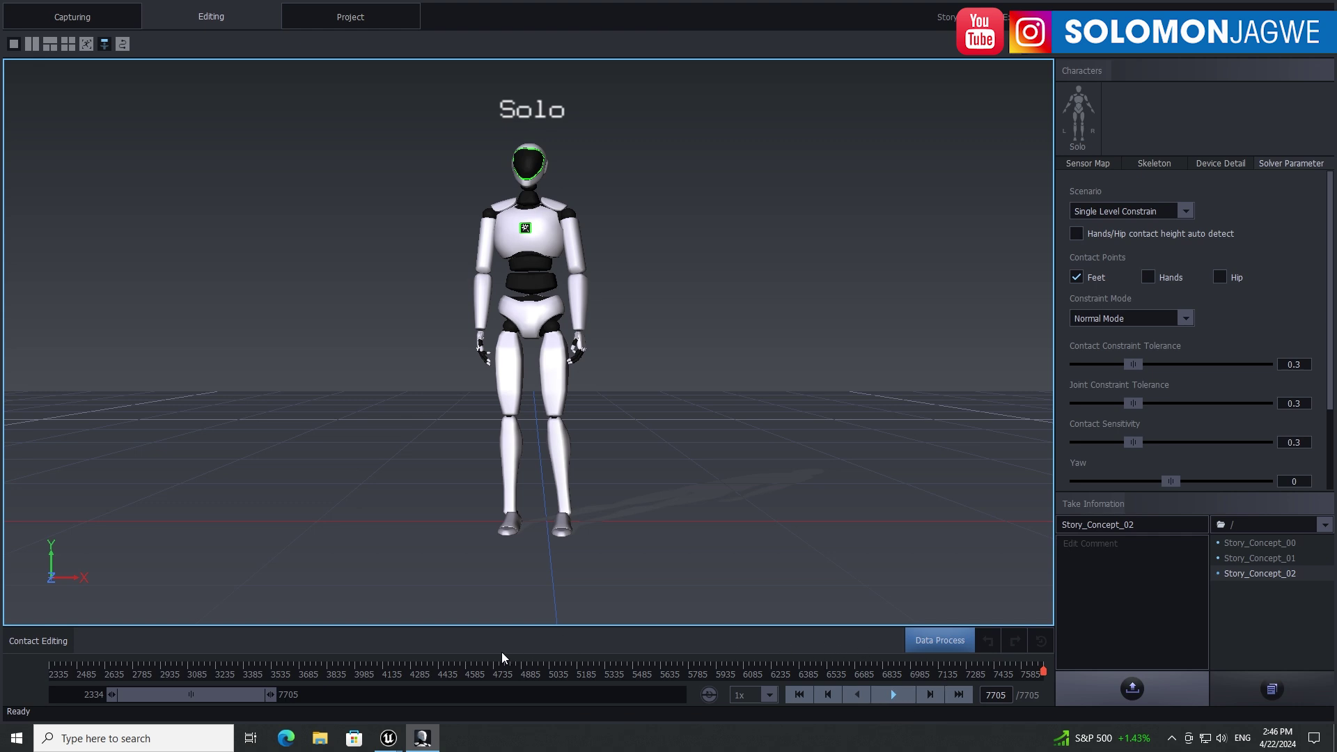
Play Story_Concept_02 on the robot figure, orbit to its front, and pause at frame 3382.
left_click(901, 696)
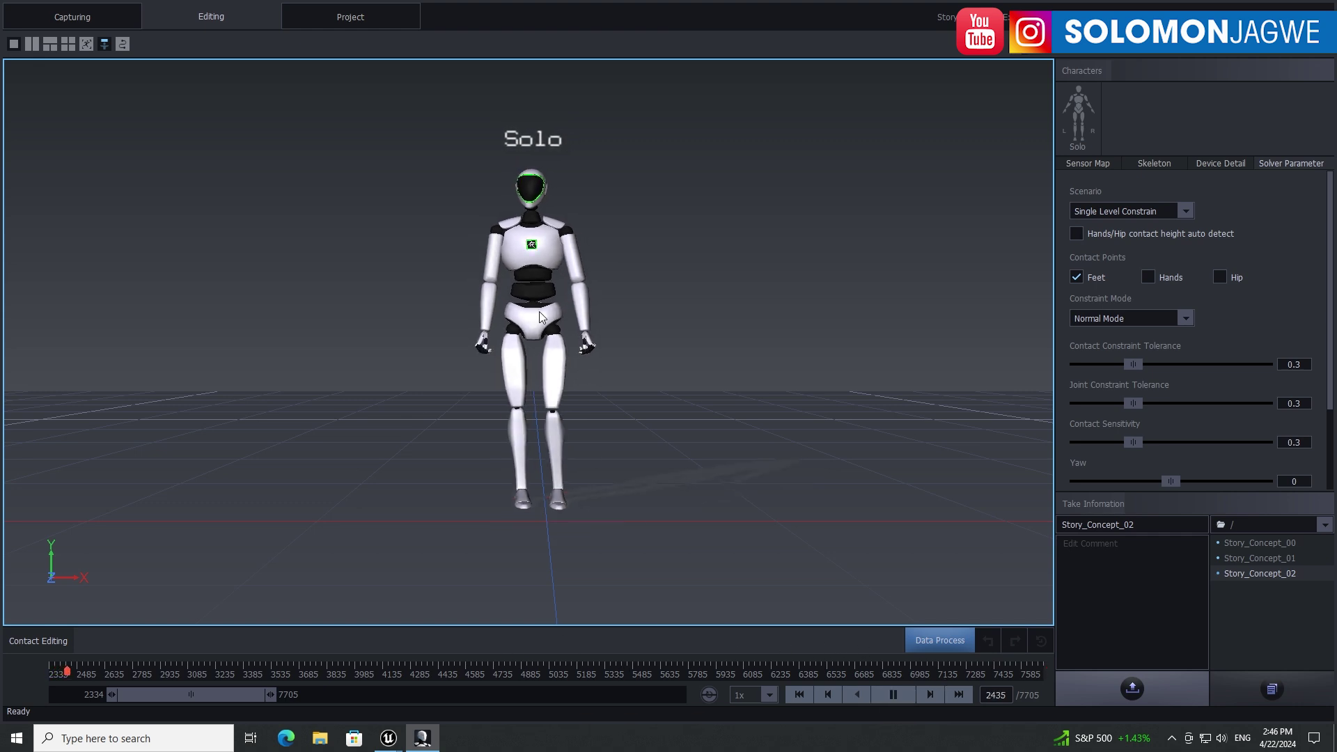
left_click_drag(579, 391, 181, 436)
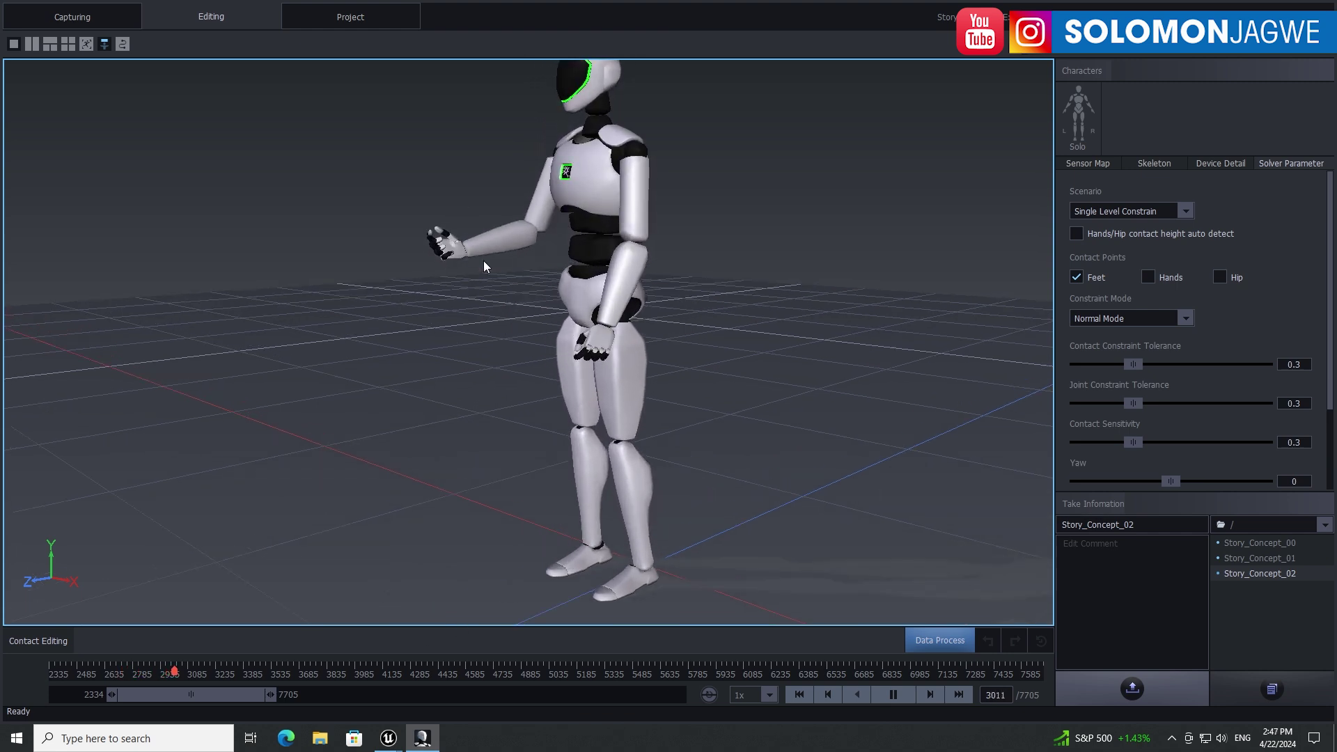
left_click_drag(420, 348, 1002, 323)
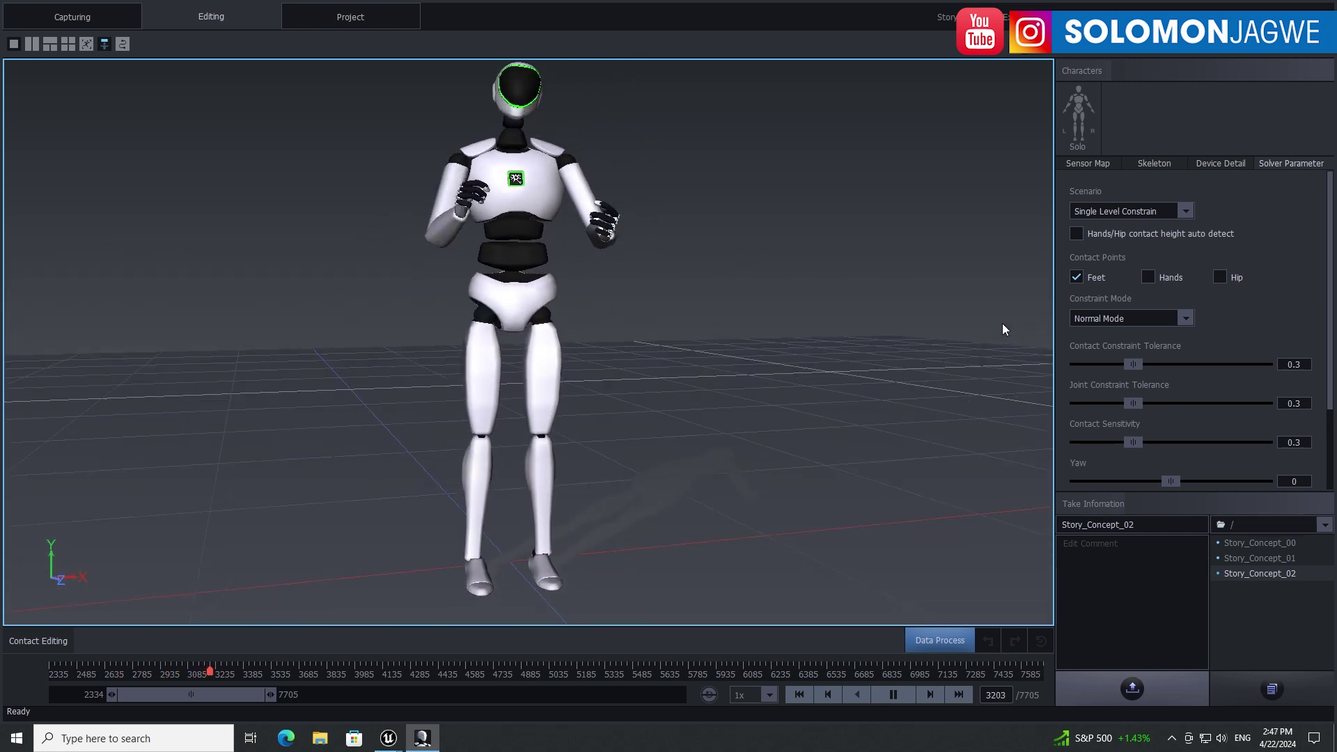
left_click(894, 696)
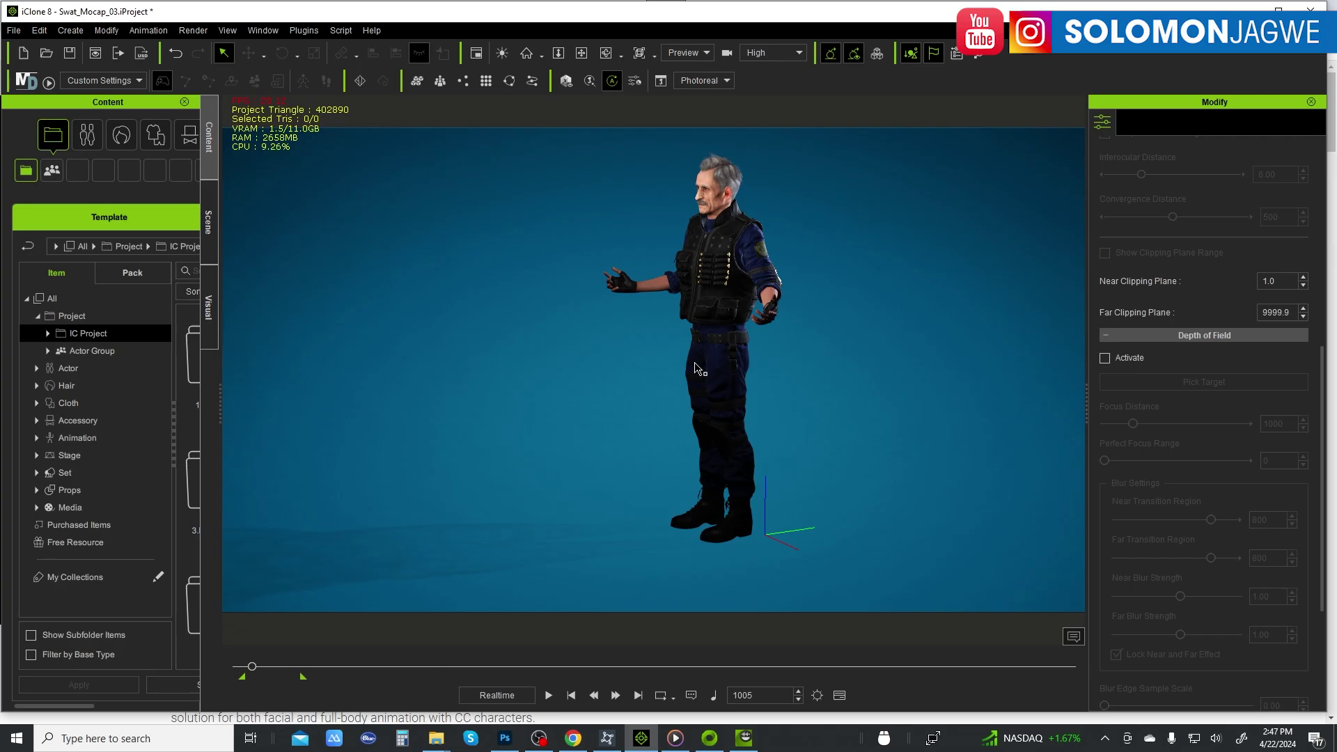
Switch to the captain's face close-up camera, play the facial animation, then bring Media Player forward.
middle_click_drag(710, 362, 720, 362)
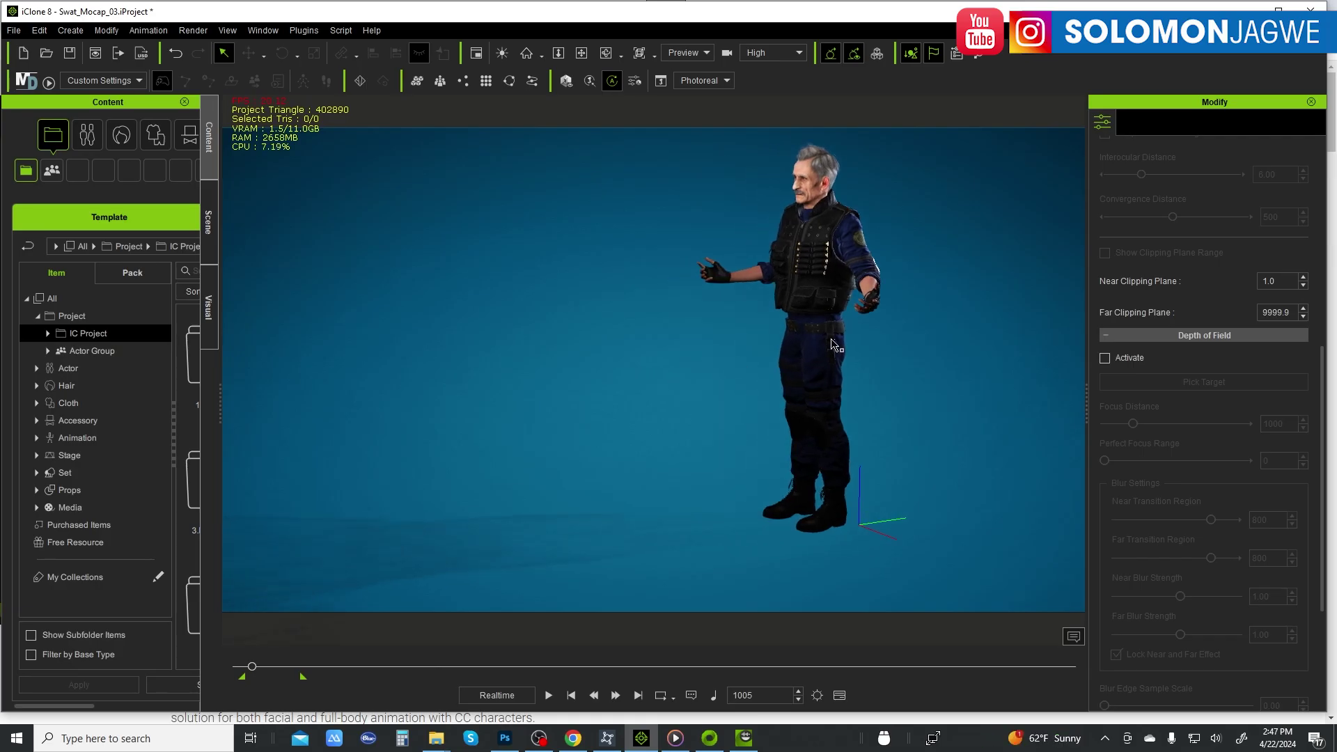
right_click_drag(866, 370, 928, 367)
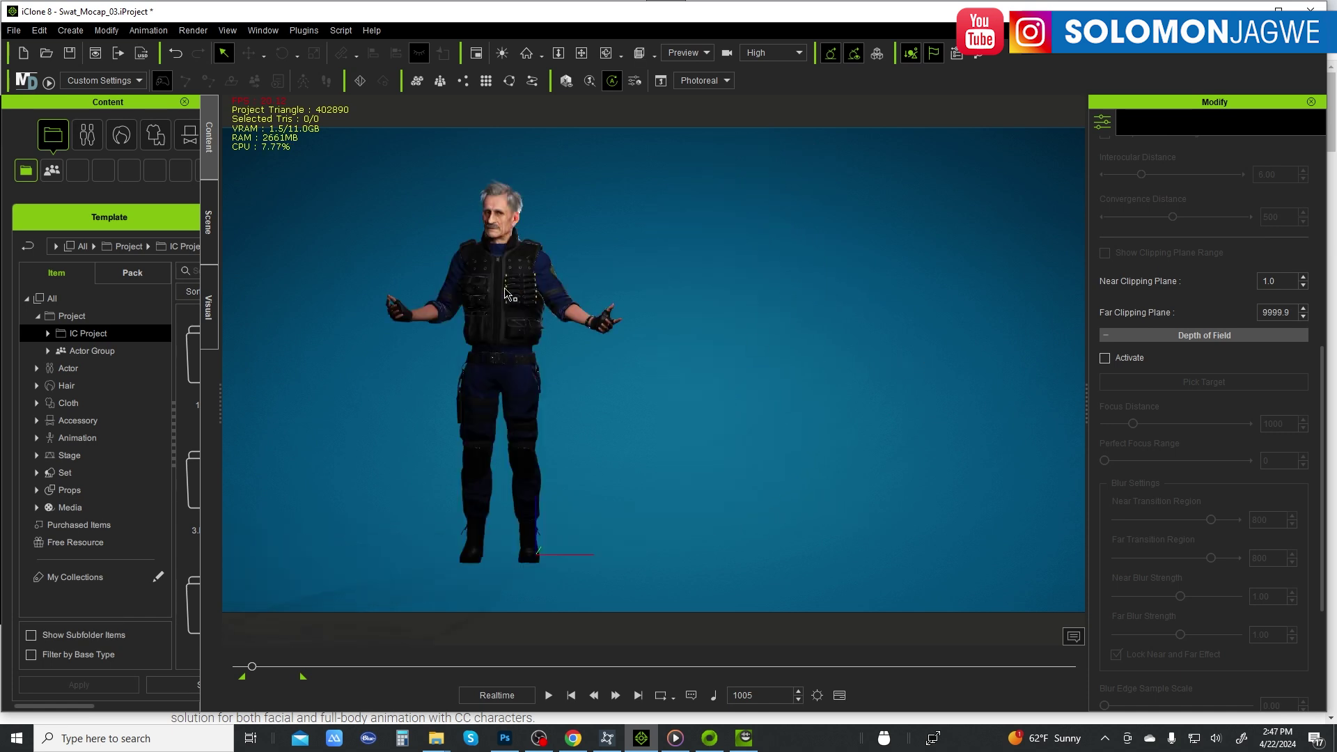
key("f")
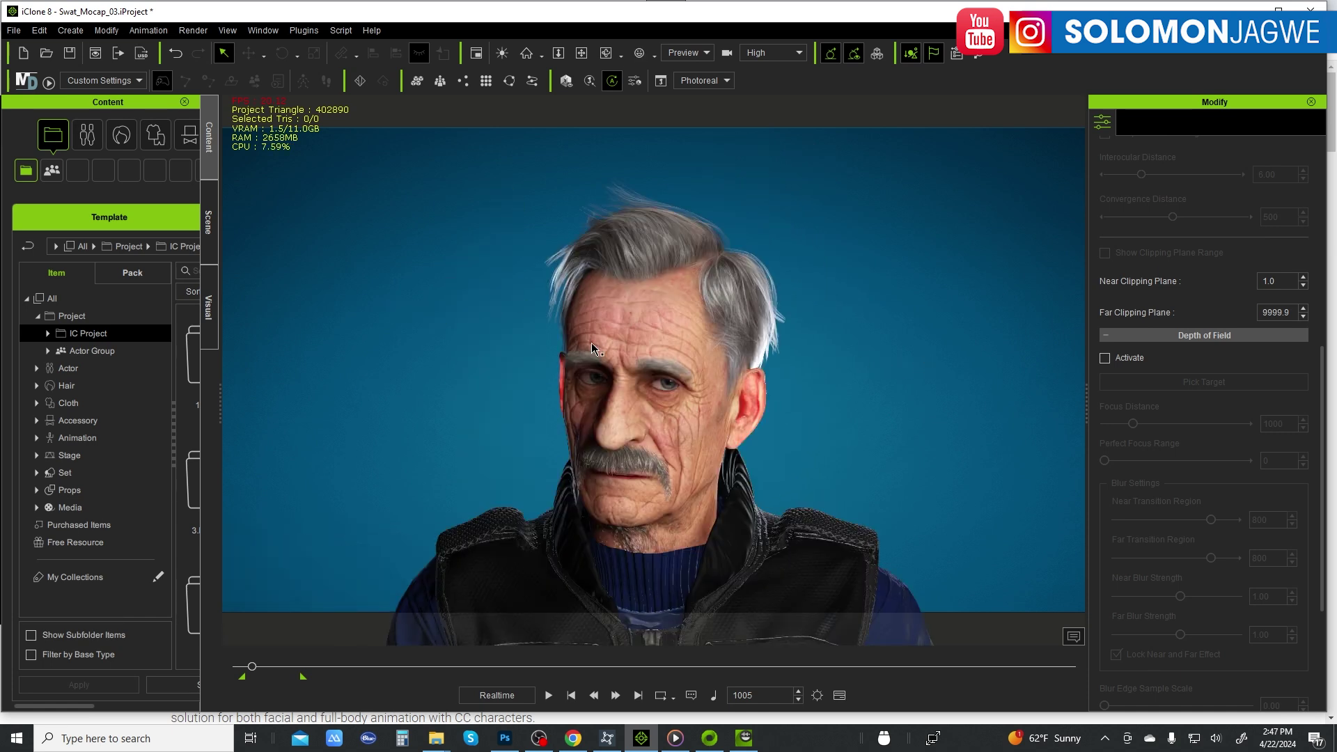
left_click(549, 695)
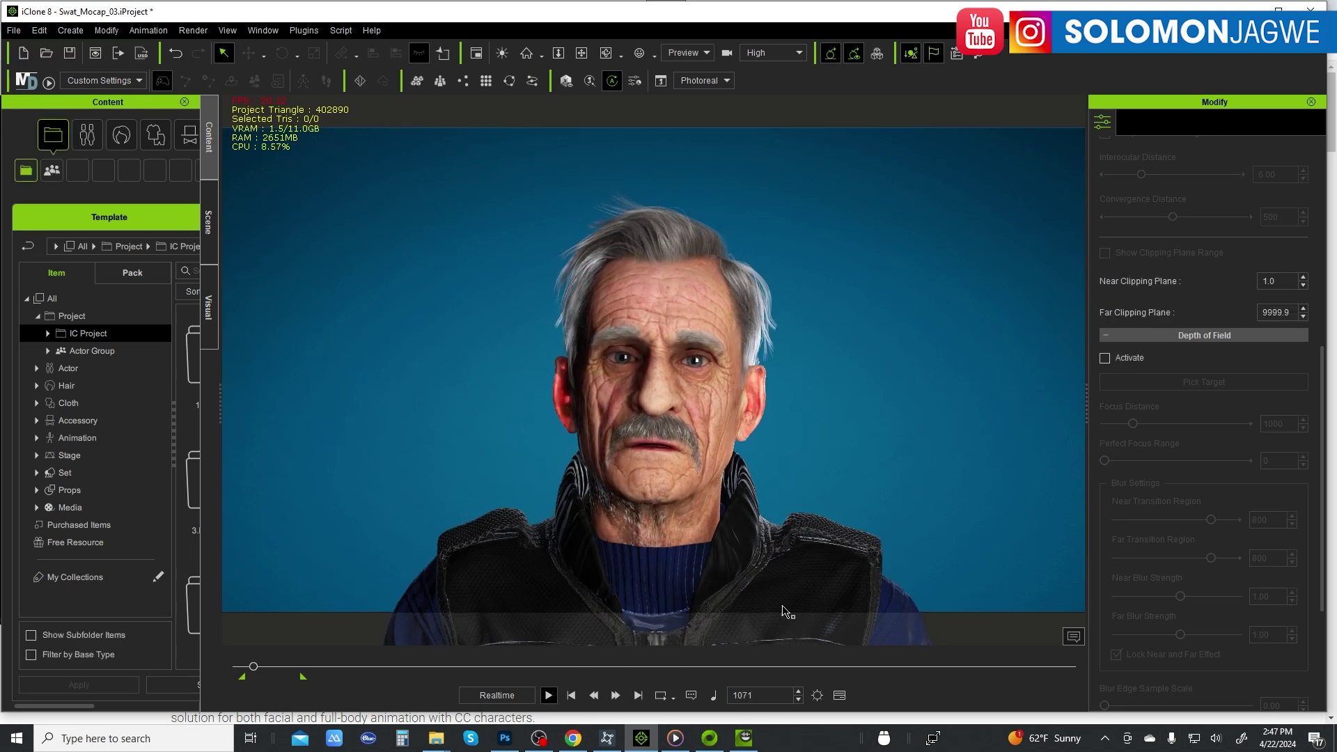
left_click(675, 738)
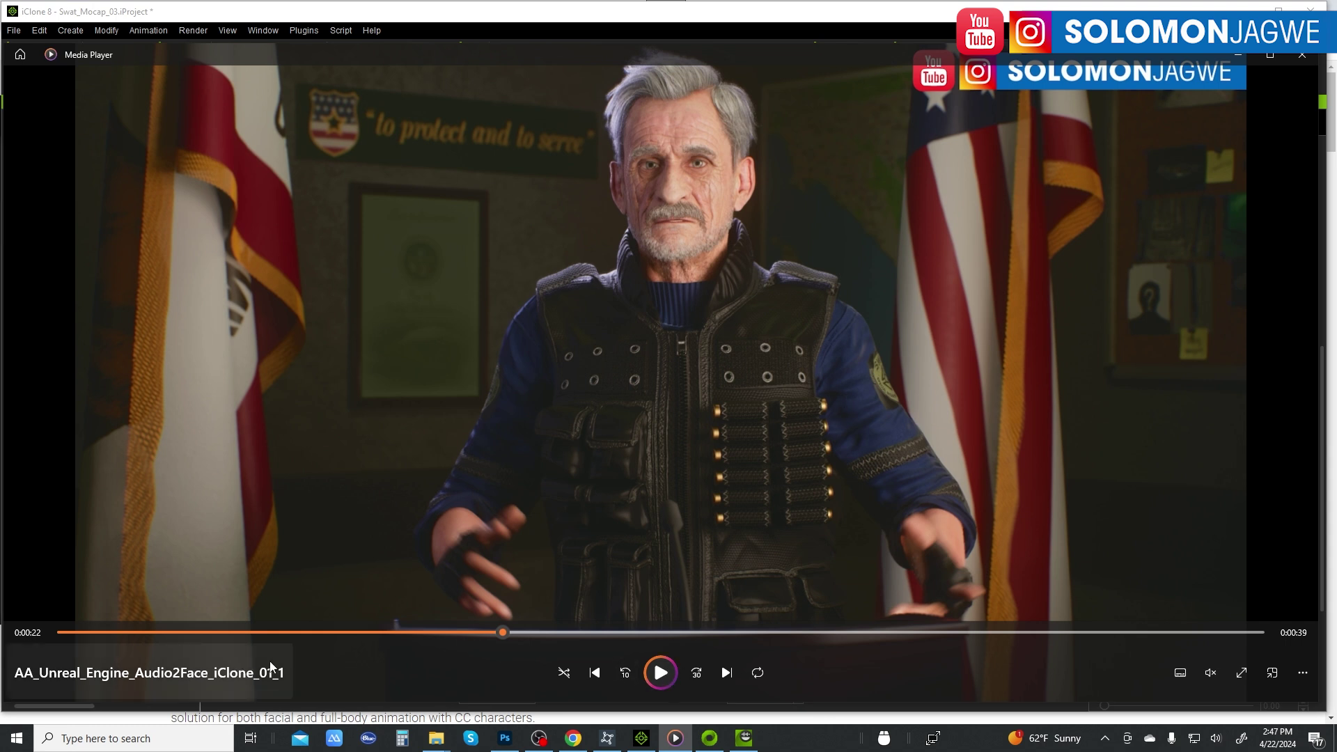
Play the captain render full screen, pause it at 0:00:23, and return to a window.
left_click(61, 632)
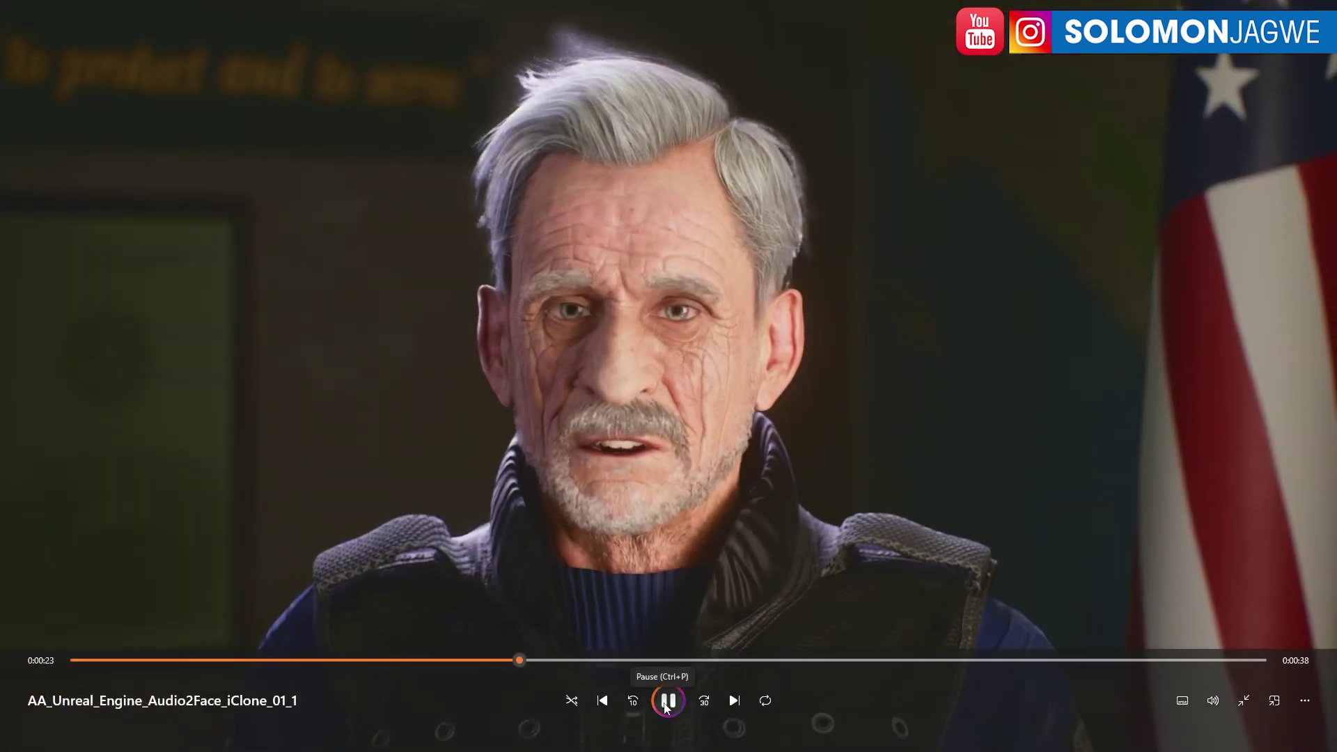
left_click(676, 702)
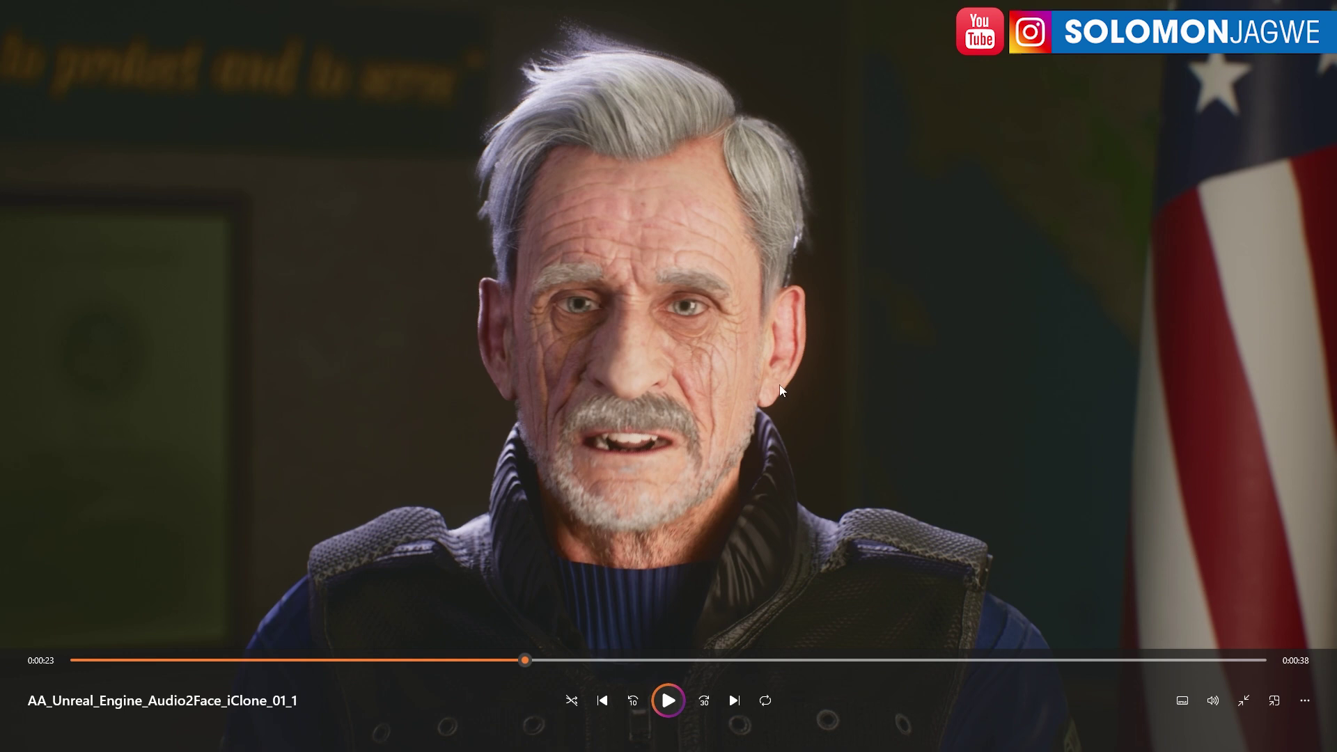
left_click(1243, 700)
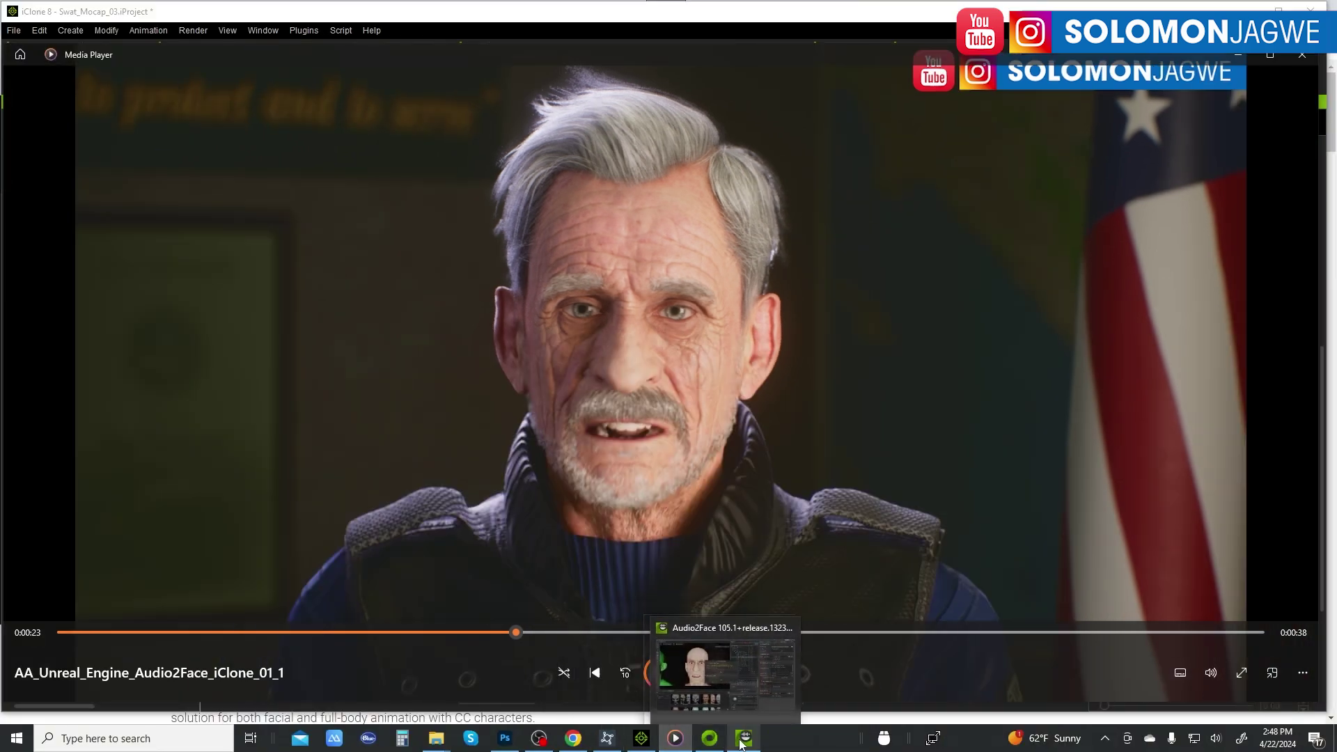
Look over the Audio2Face bald head setup, then advance iClone's captain close-up to frame 1587.
left_click(742, 744)
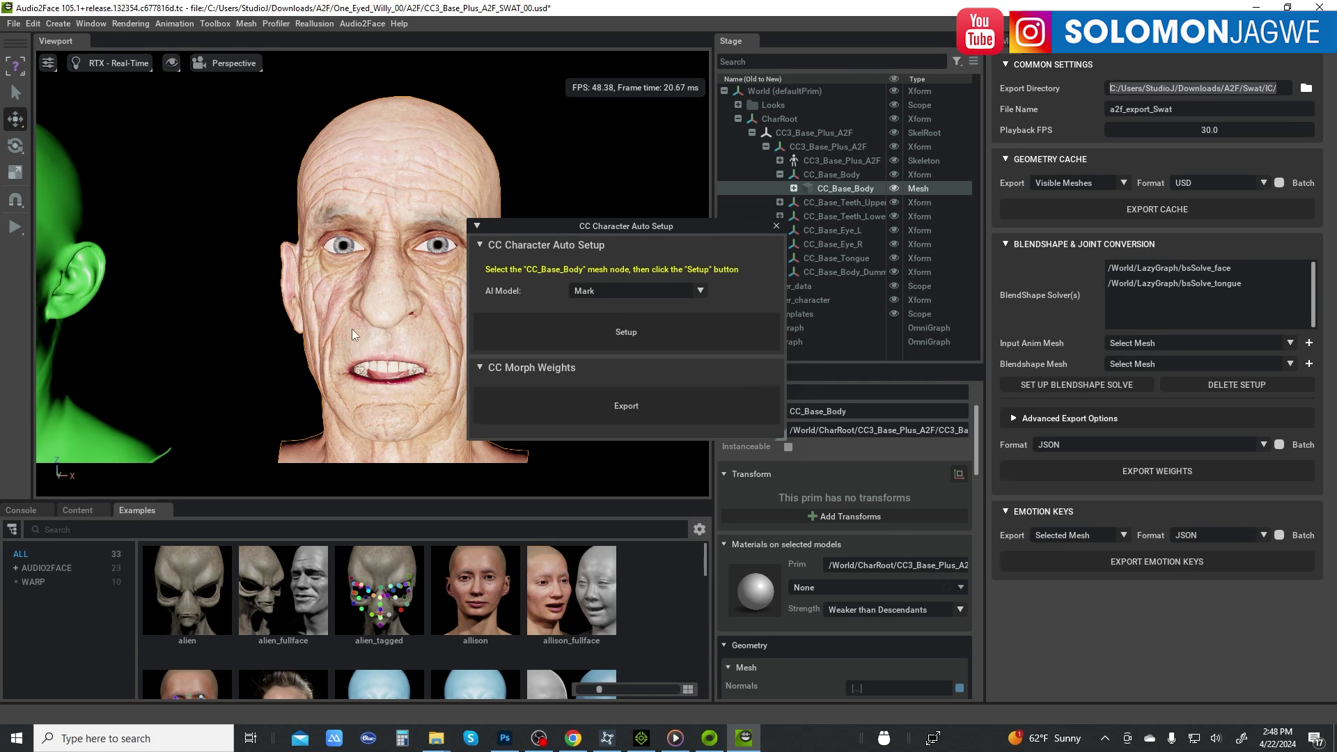
middle_click_drag(369, 336, 353, 308)
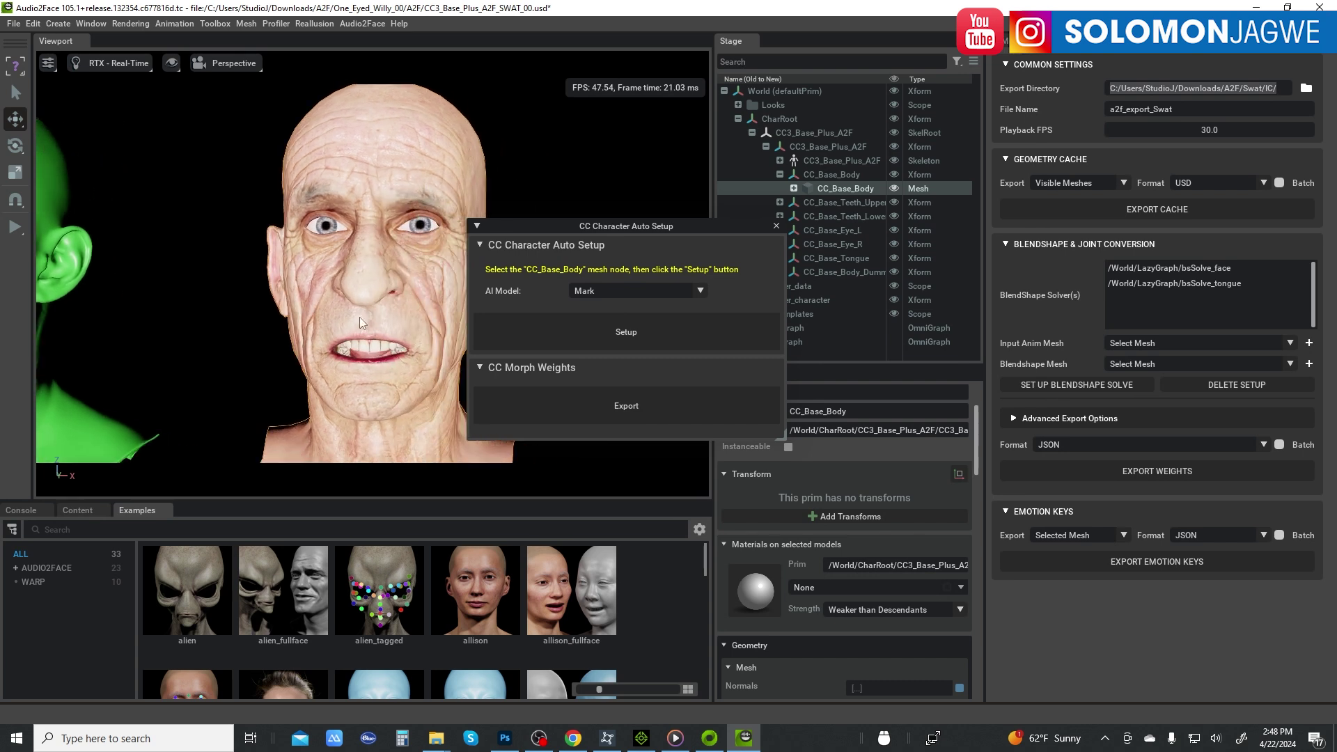
left_click(642, 738)
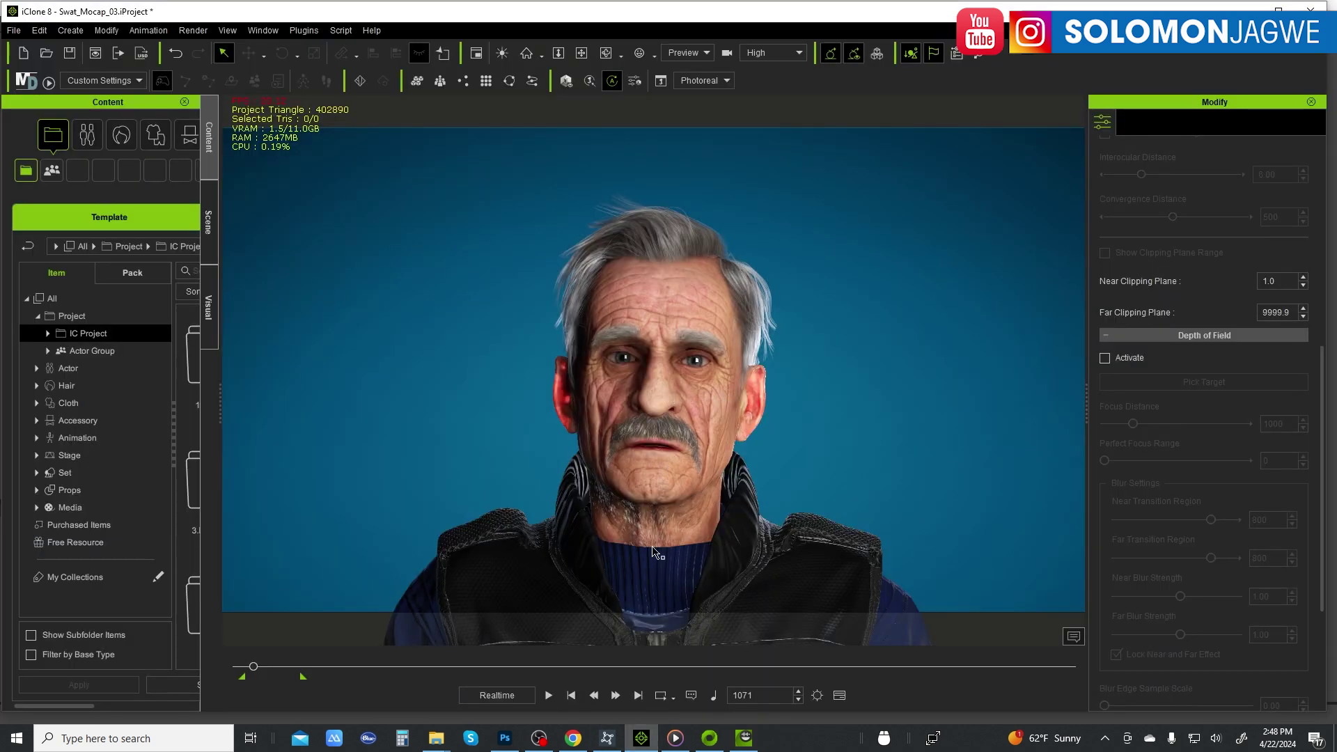
left_click_drag(253, 665, 272, 667)
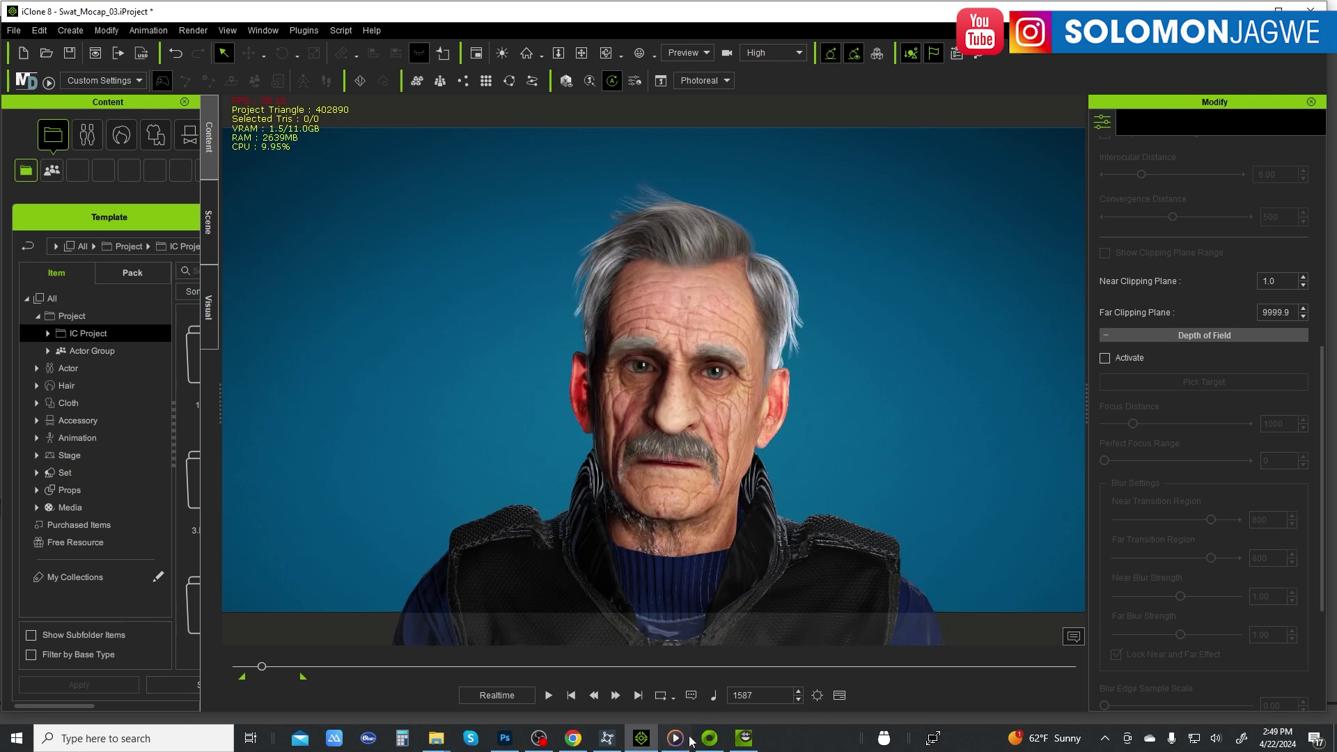
Bring Media Player, with the captain render paused at 0:00:23, back in front of iClone.
left_click(679, 745)
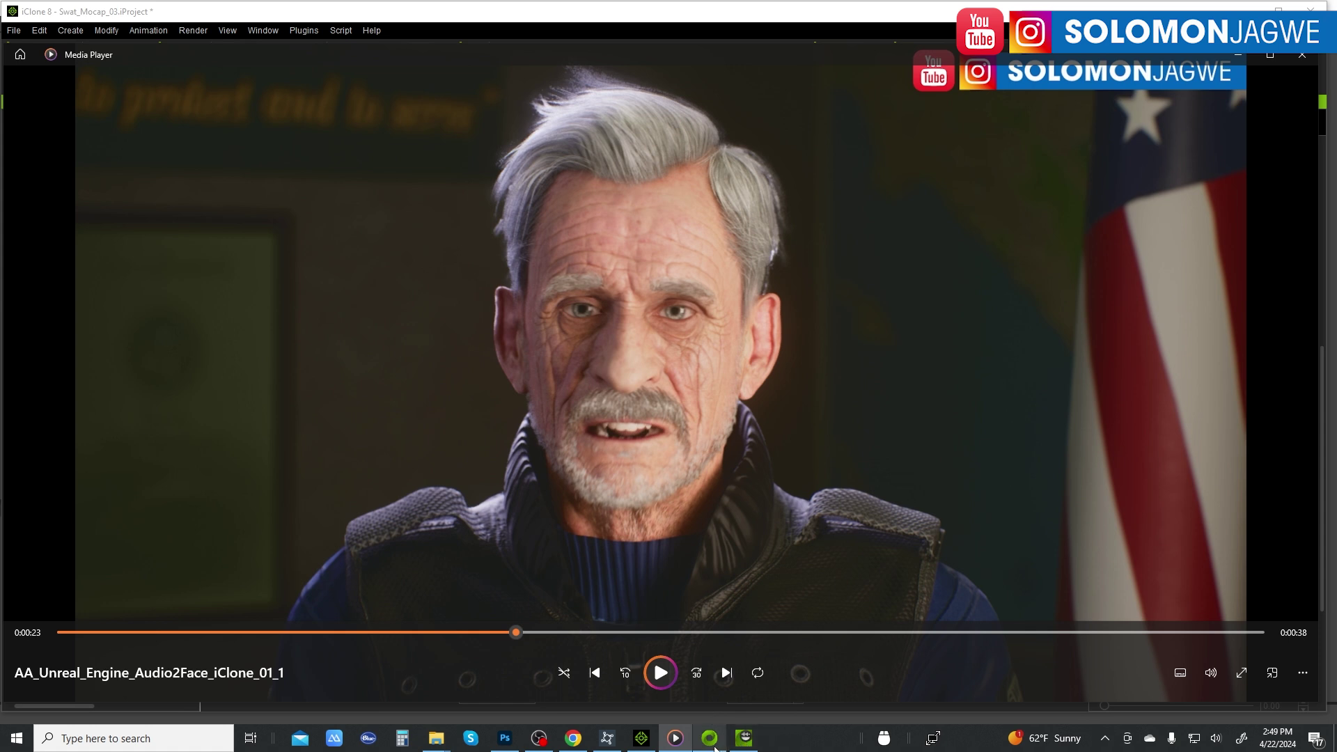
mouse_move(711, 744)
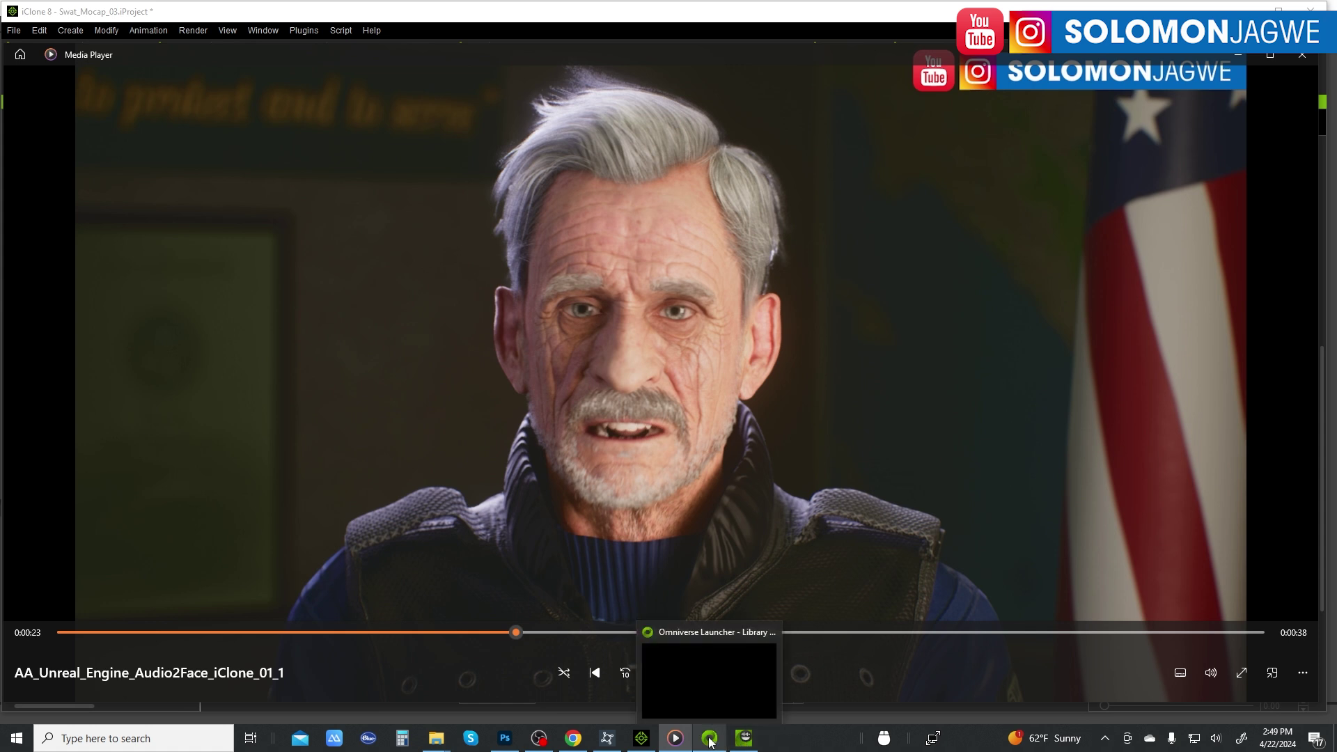